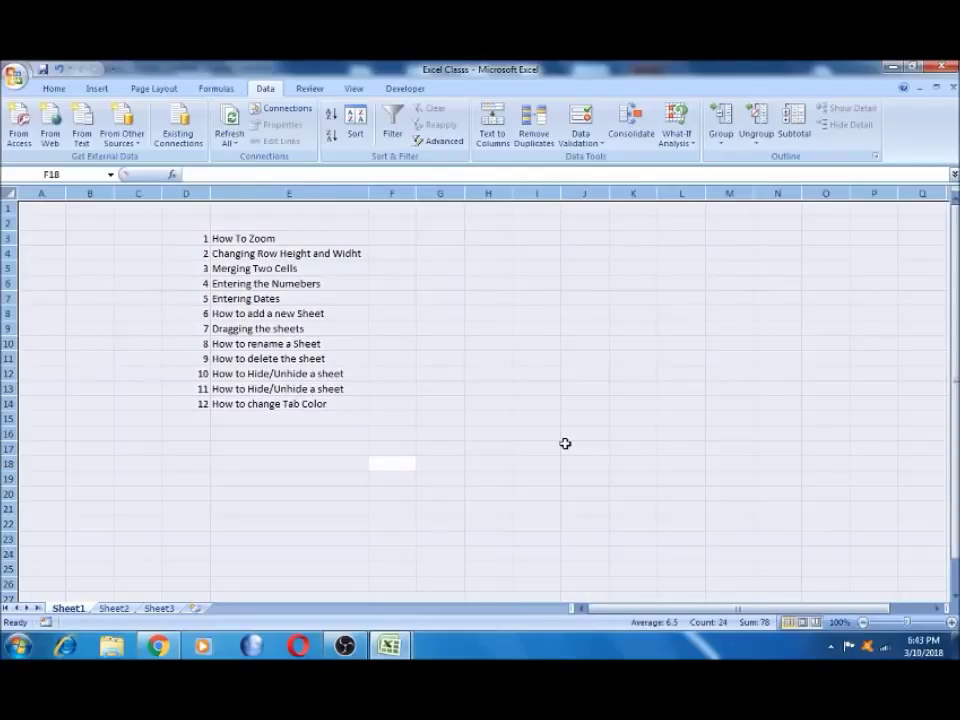
Select the numbered topic list in columns D and E, then return to the How To Zoom cell.
click(317, 238)
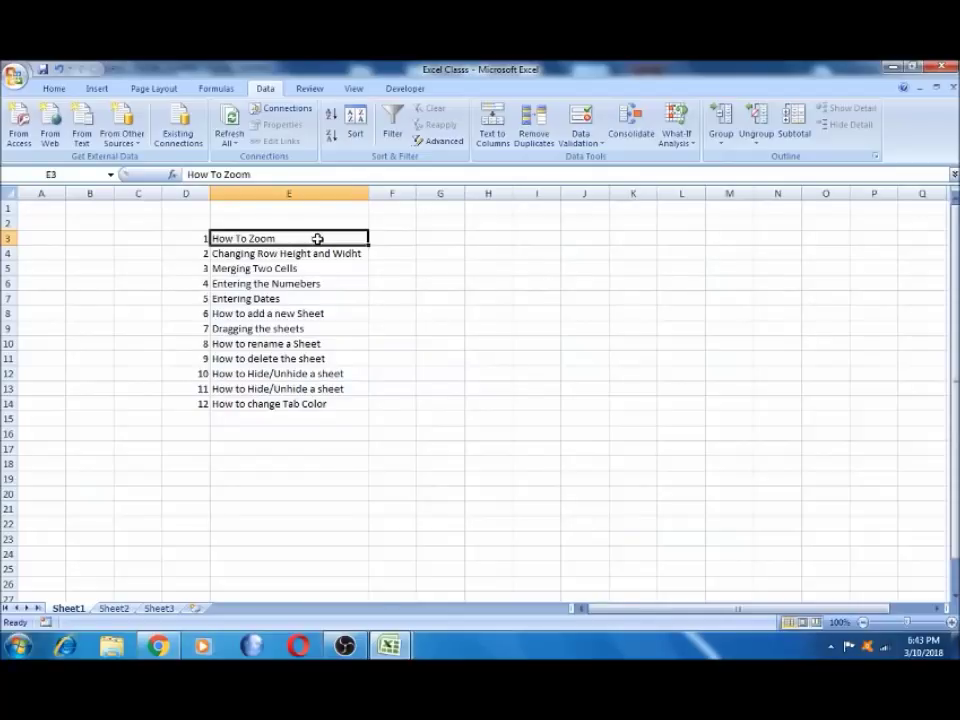
key(ctrl+shift+Down)
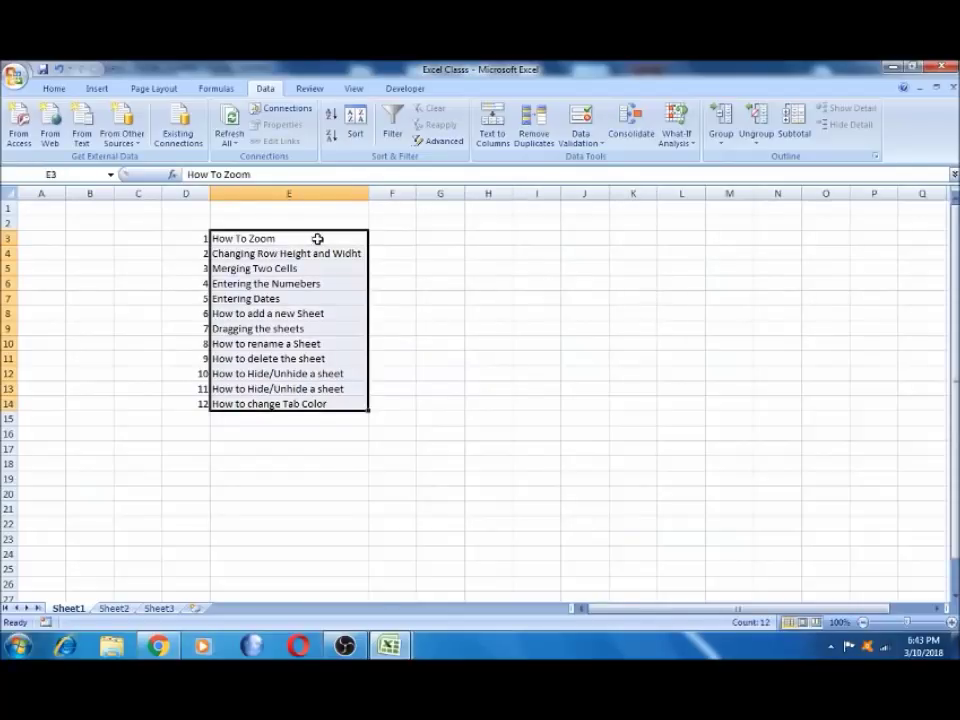
key(Left)
key(shift+Right)
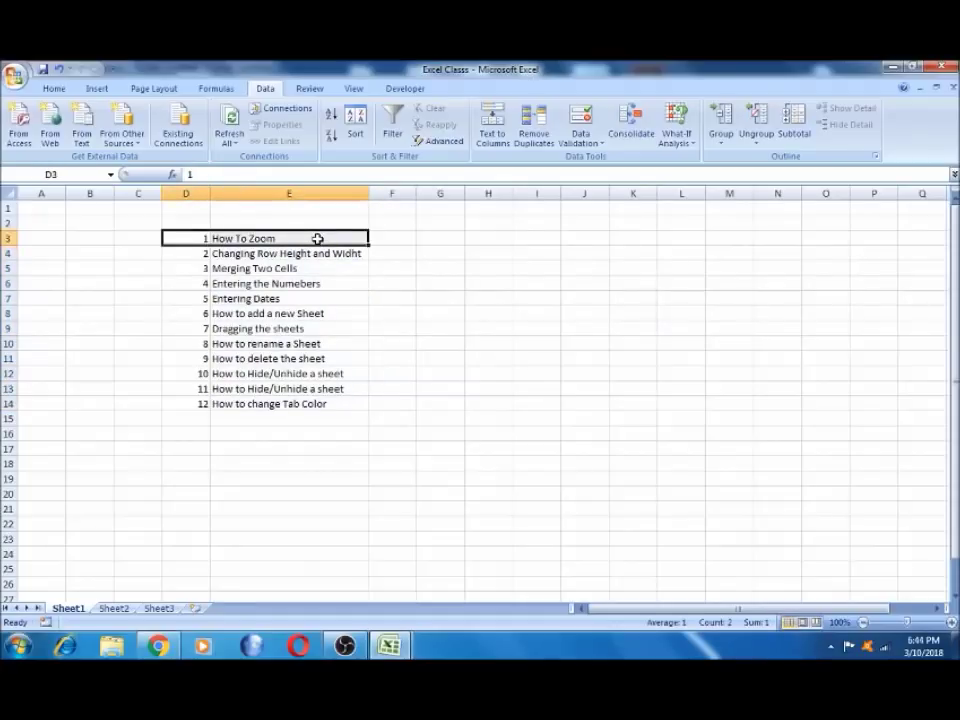
key(ctrl+shift+Down)
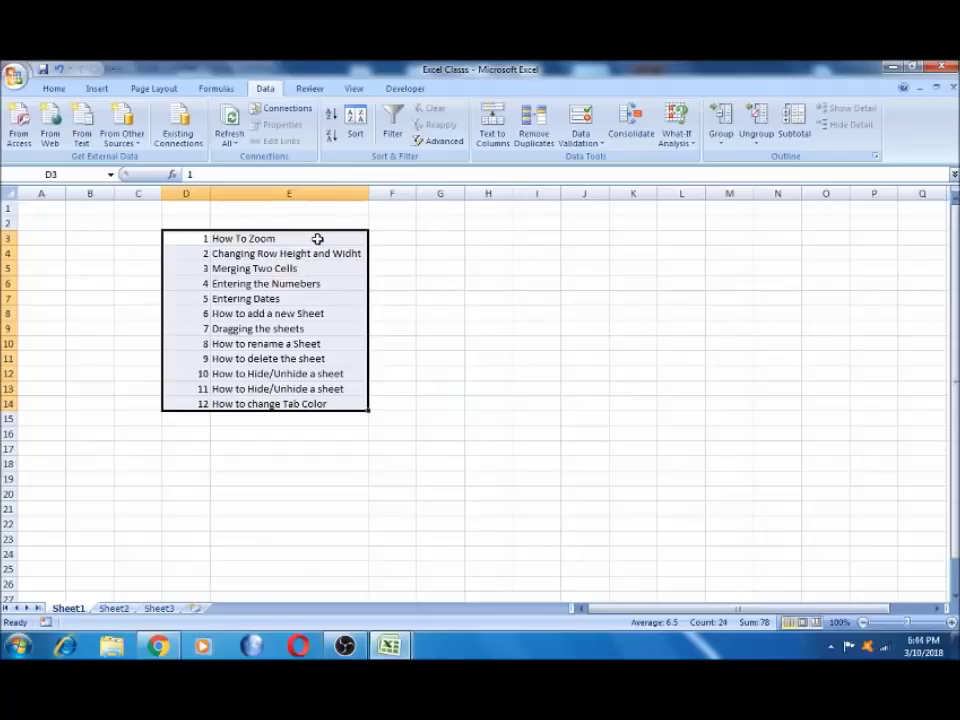
click(317, 238)
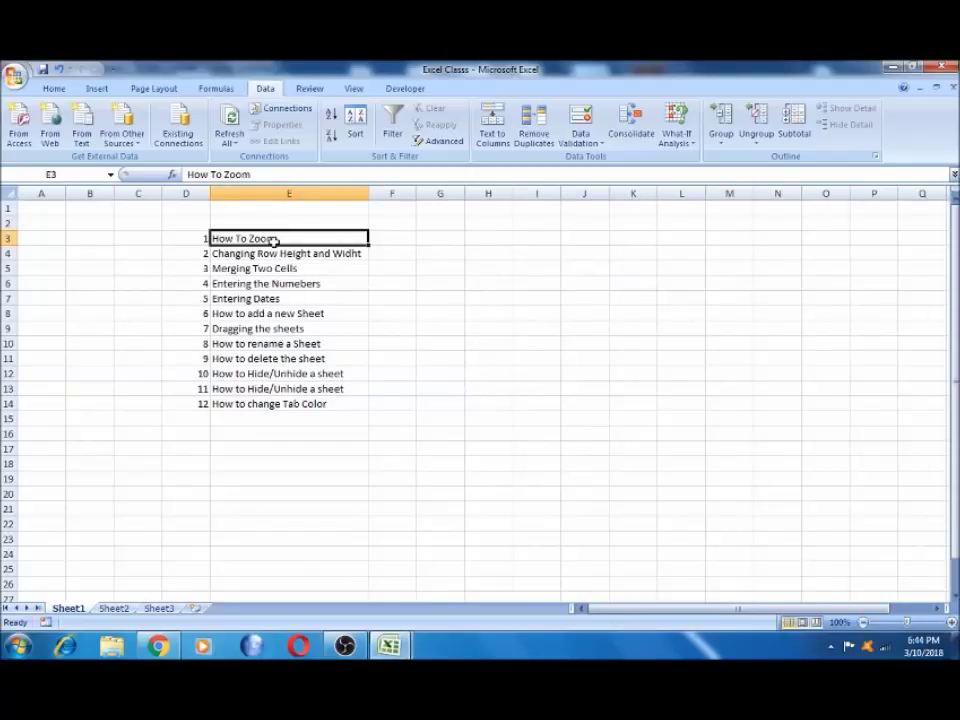
Zoom the sheet in to about 170% so the topic list reads bigger.
click(952, 622)
click(952, 622)
click(952, 622)
click(952, 622)
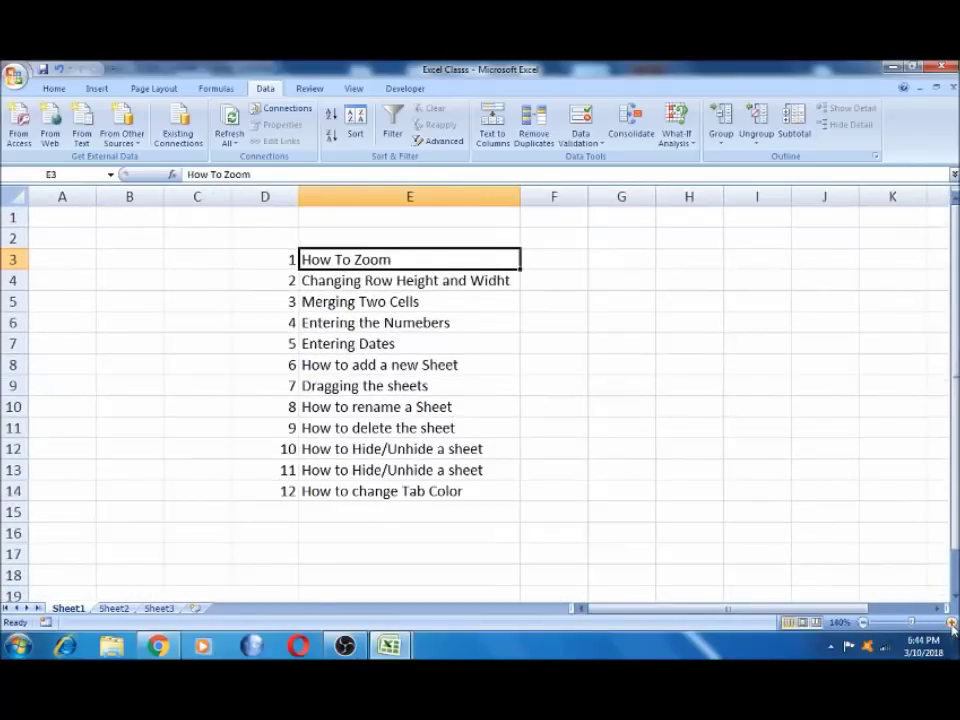
click(952, 622)
click(952, 622)
click(952, 622)
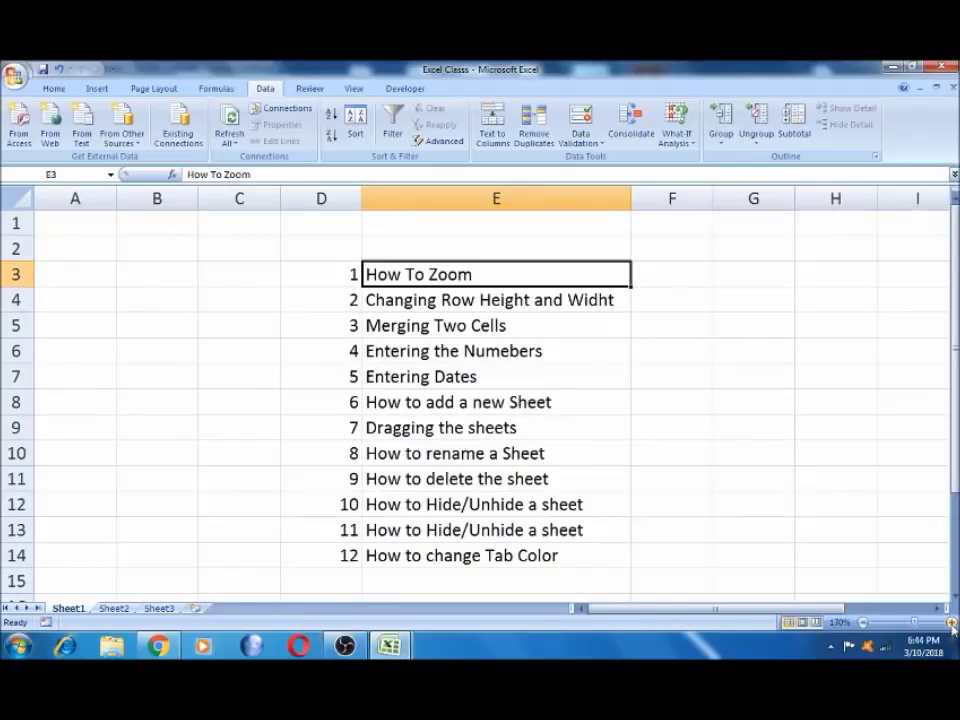
drag(838, 612, 852, 612)
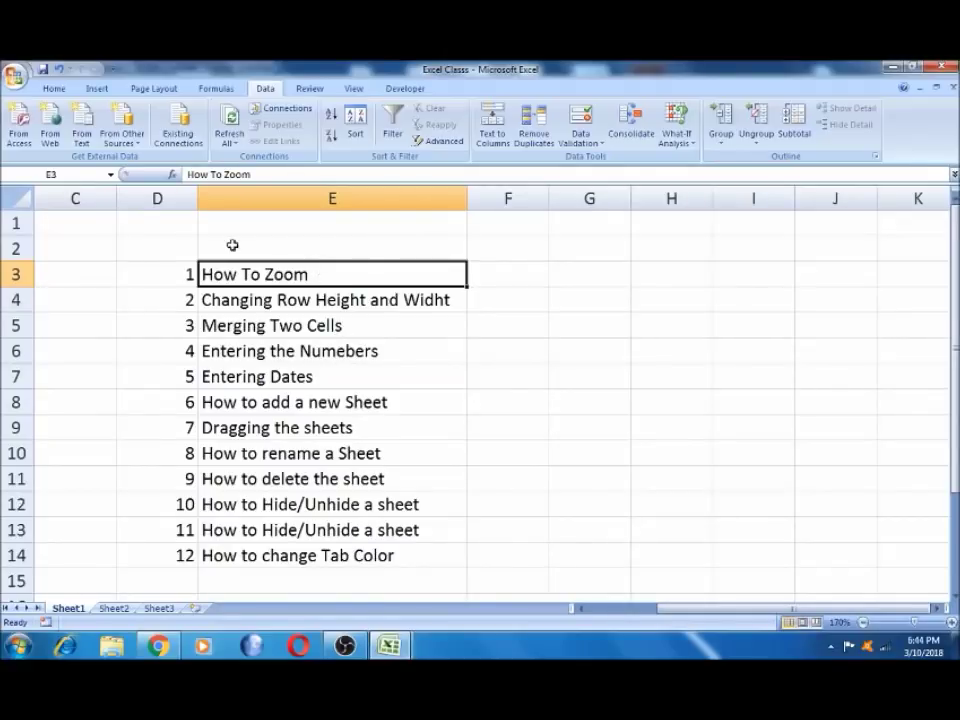
click(55, 89)
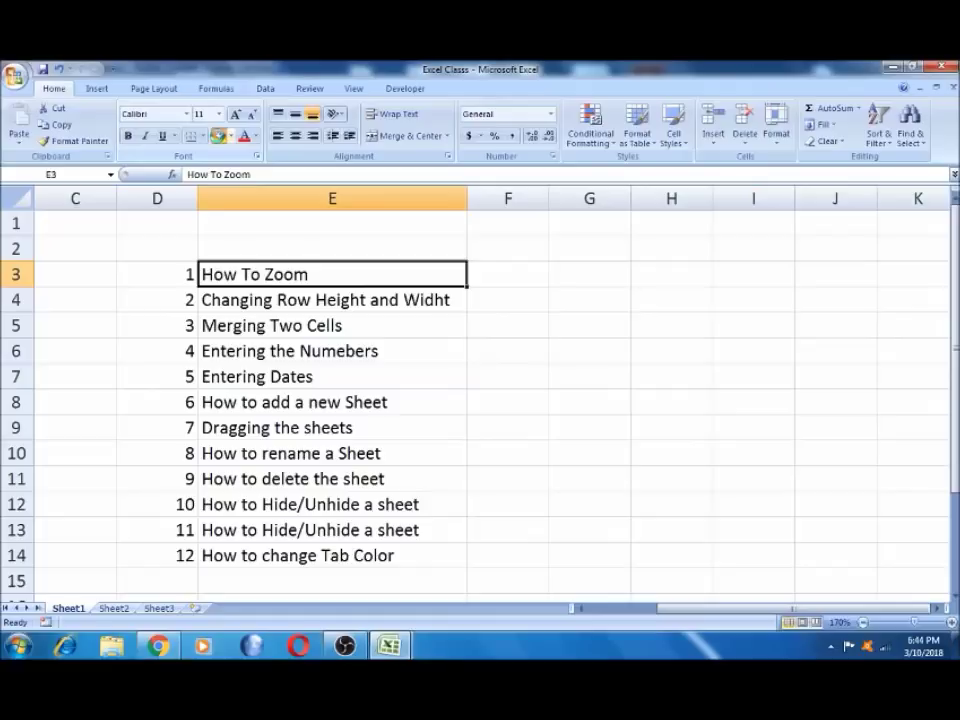
Fill the How To Zoom cell E3 yellow, then select column E and row 2.
click(219, 135)
click(285, 301)
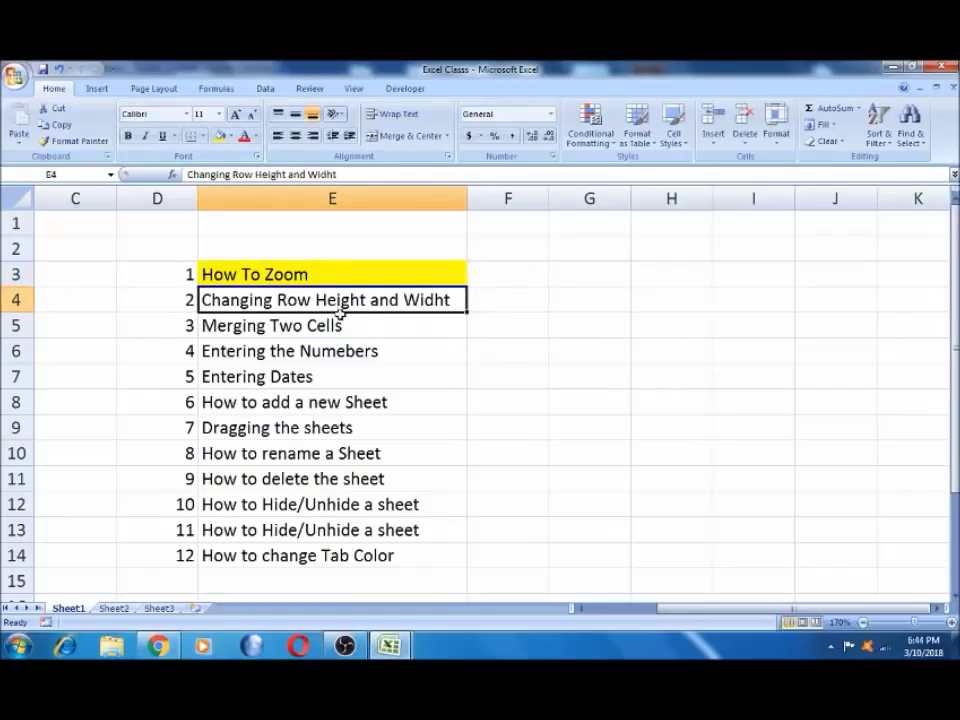
click(240, 330)
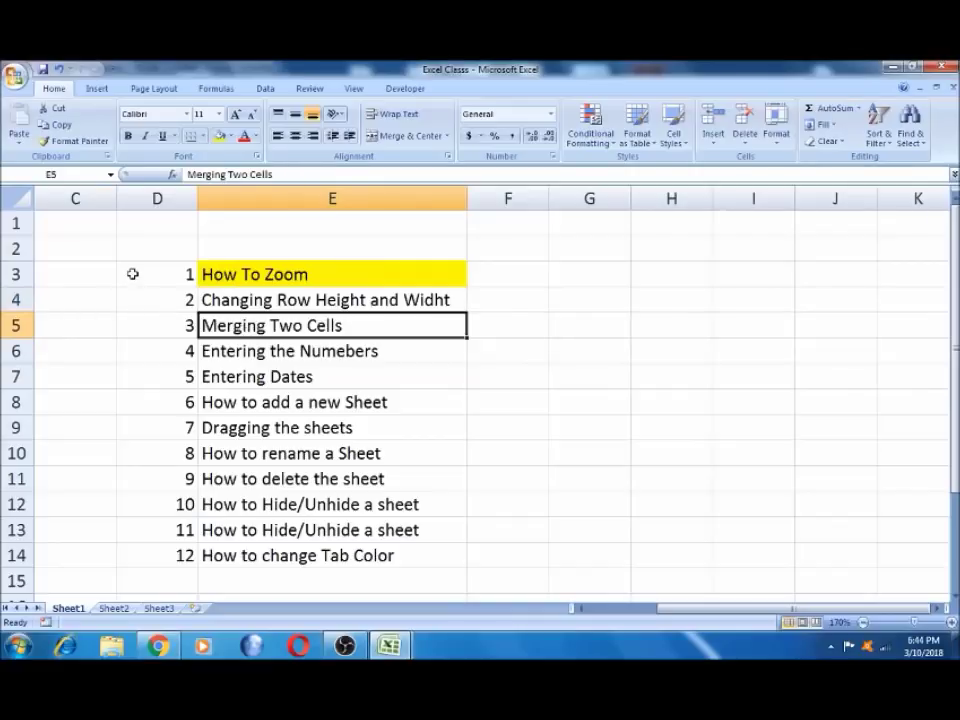
click(238, 196)
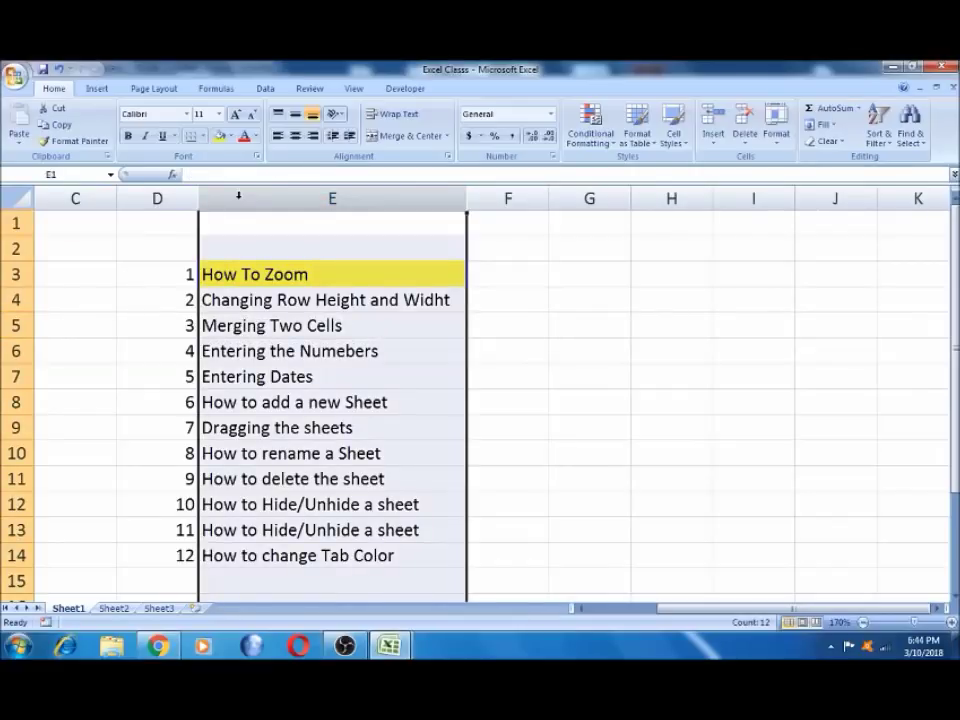
click(10, 248)
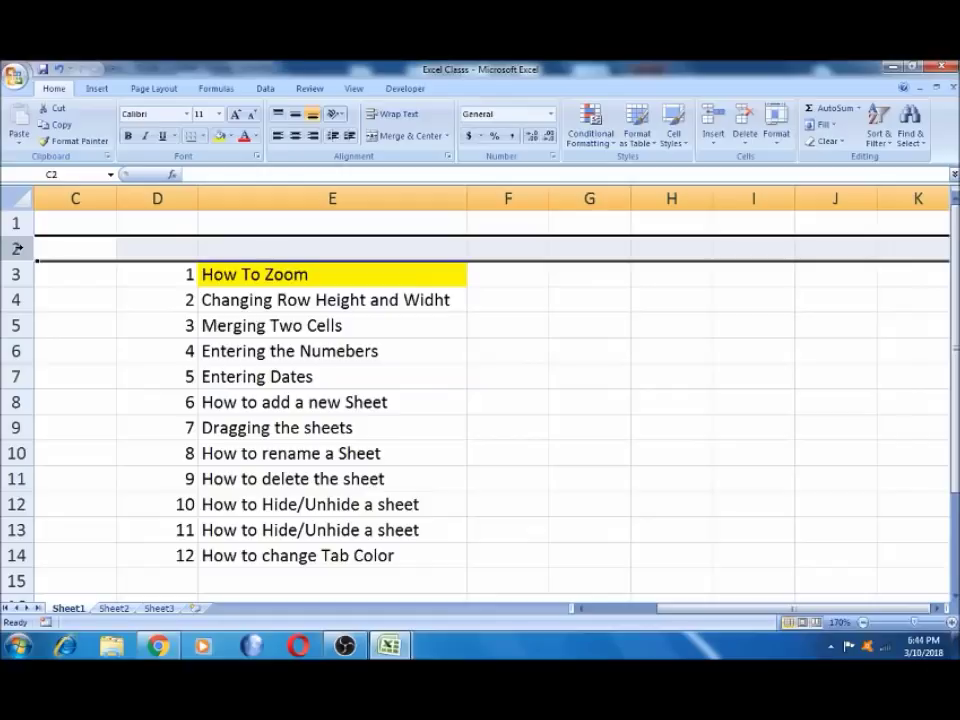
Set column D's width to 18 through Column Width.
click(160, 199)
right_click(162, 200)
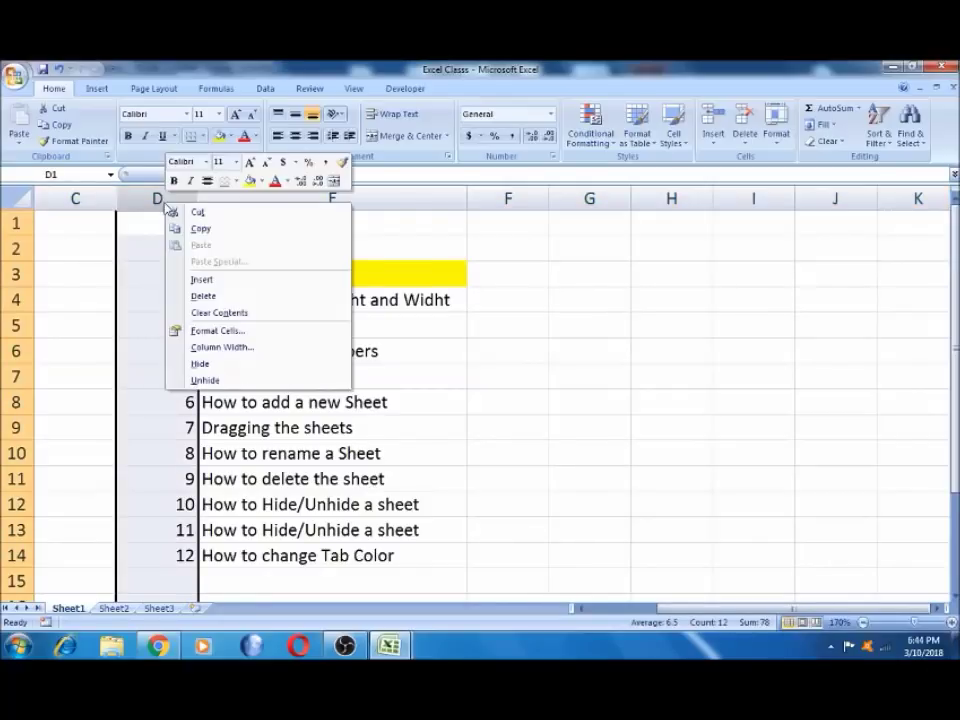
click(229, 348)
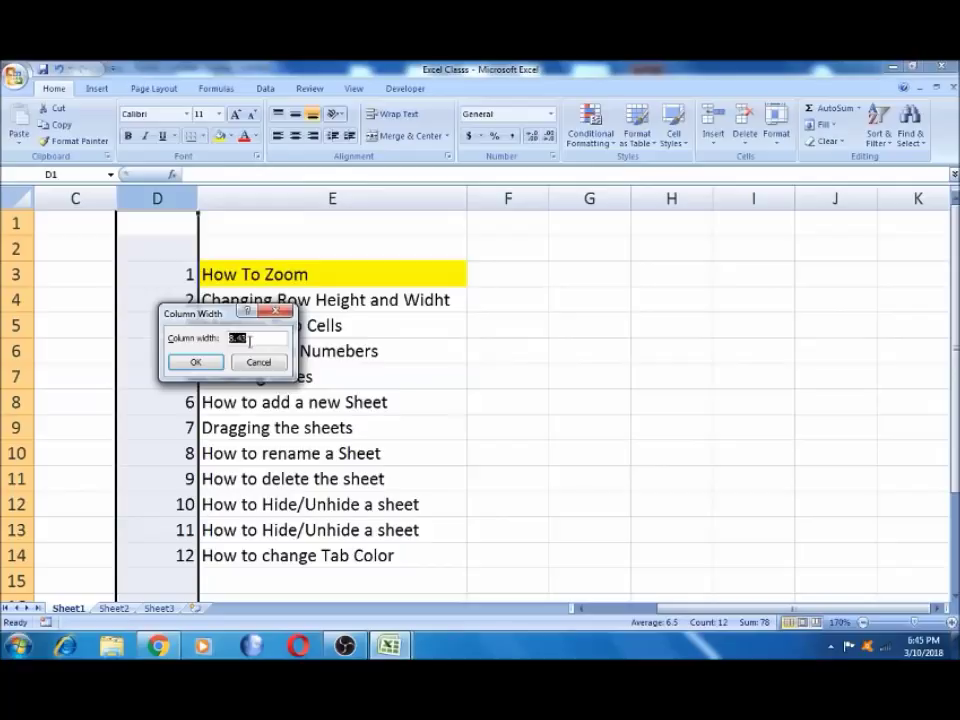
text(18)
click(196, 363)
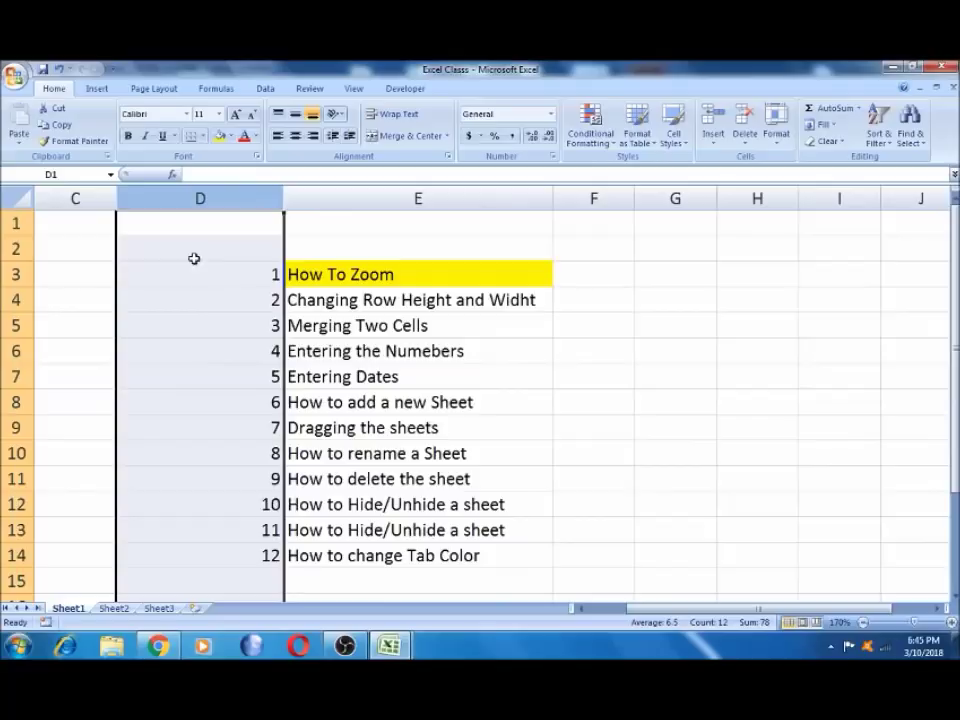
click(137, 246)
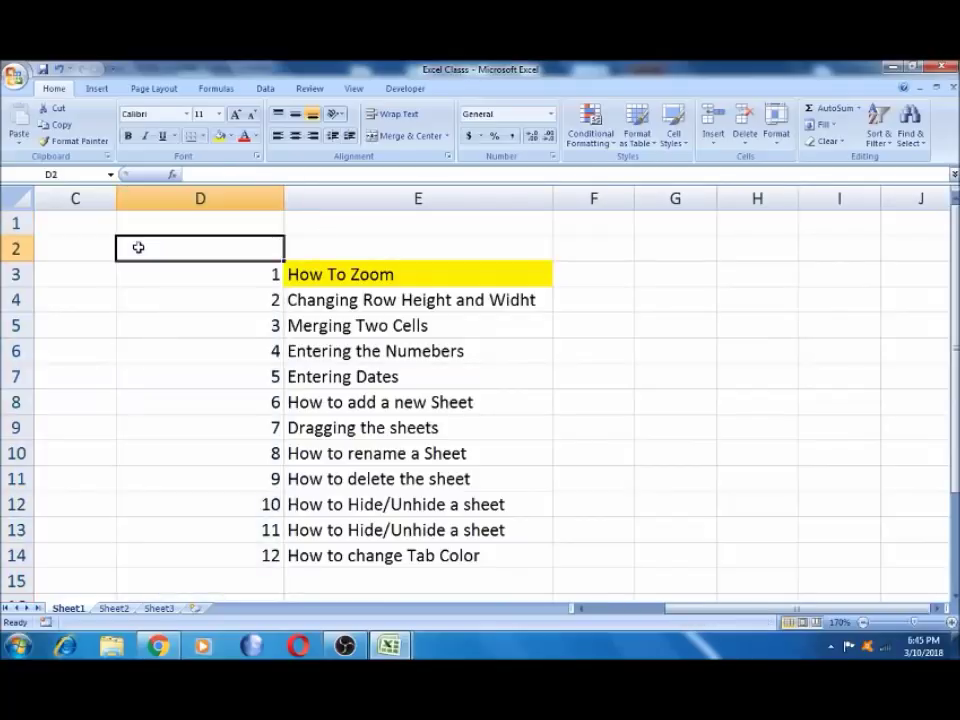
Set rows 2 through 4 to a row height of 50.
click(17, 250)
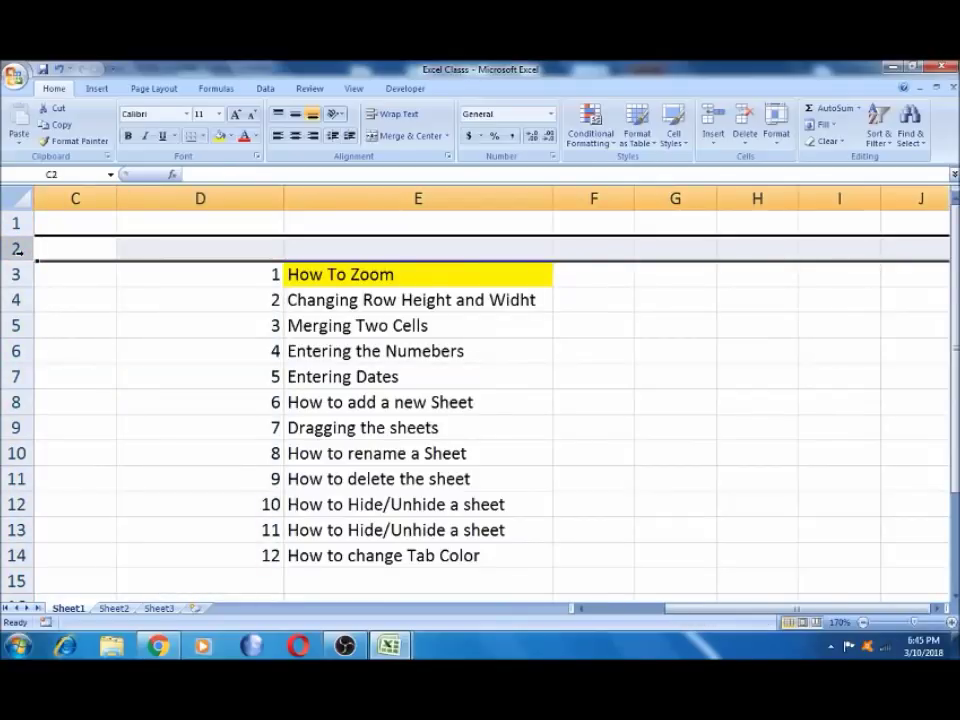
key(shift+Down)
key(shift+Down)
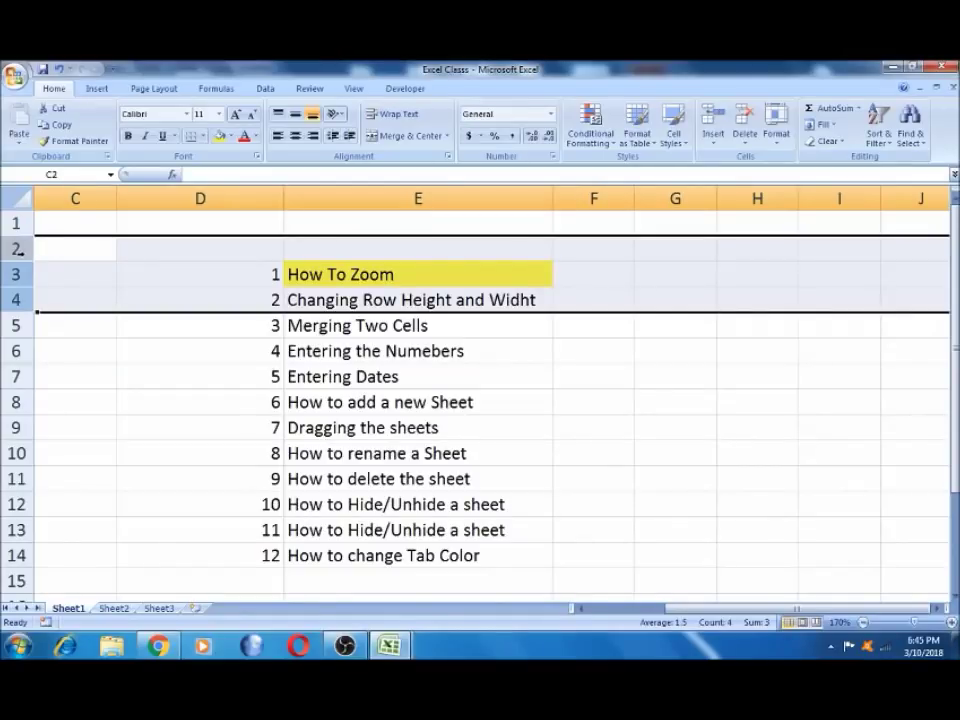
right_click(19, 249)
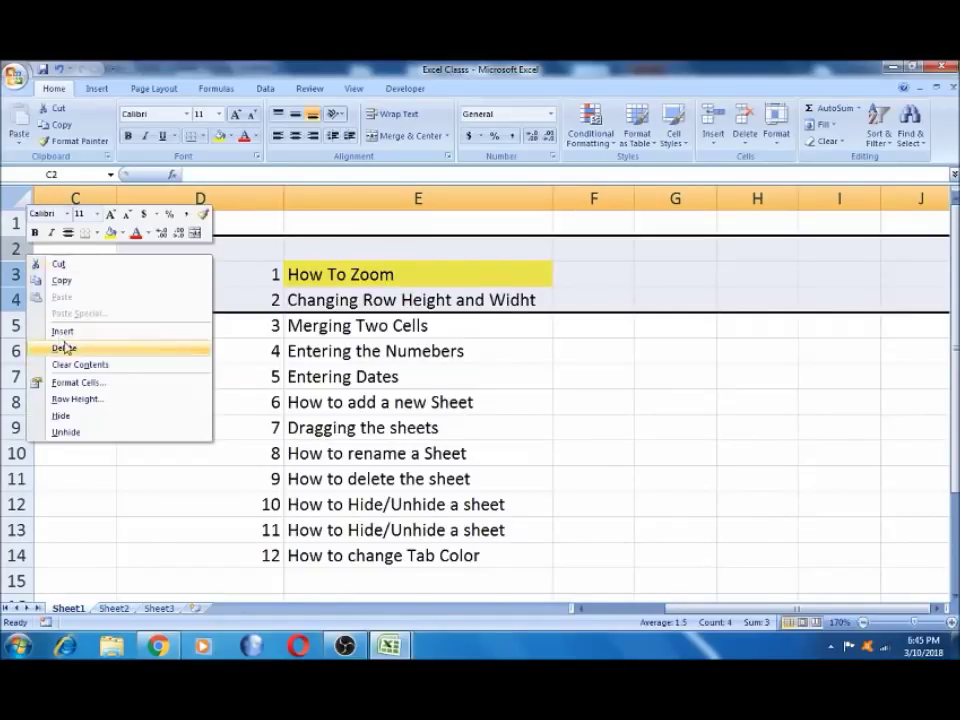
click(57, 402)
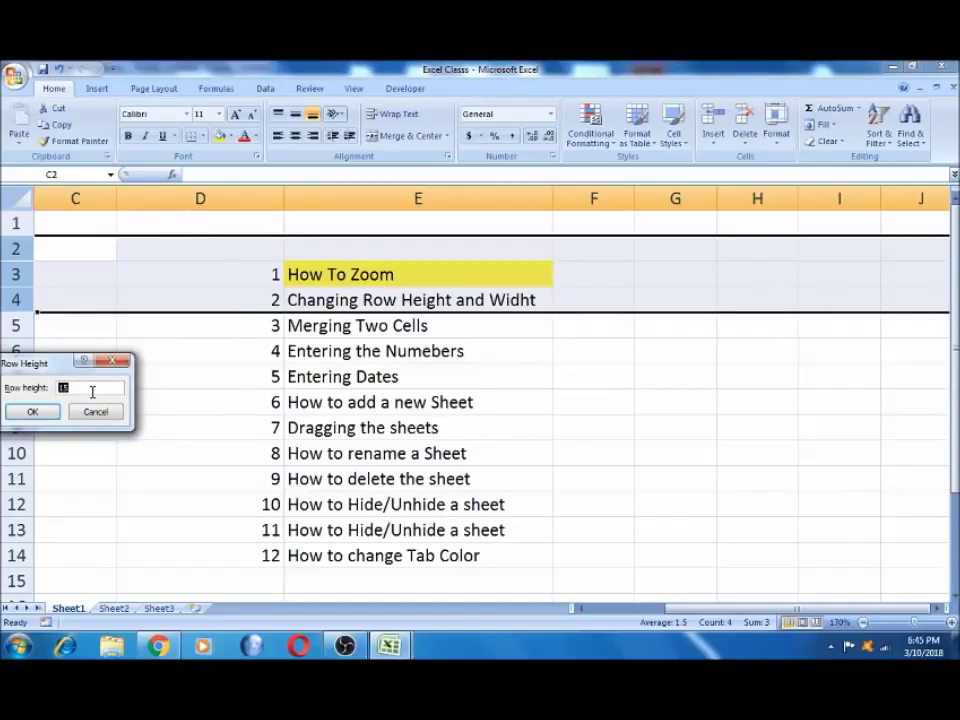
click(40, 411)
click(102, 408)
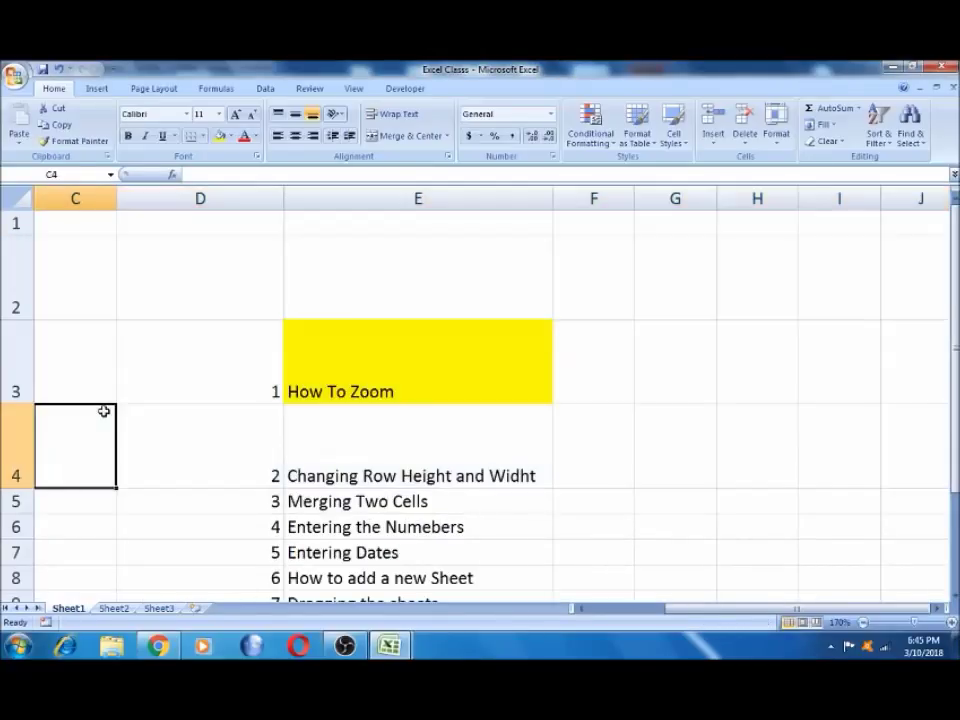
Reset row 2's height to 15, leaving rows 3 and 4 tall.
click(173, 230)
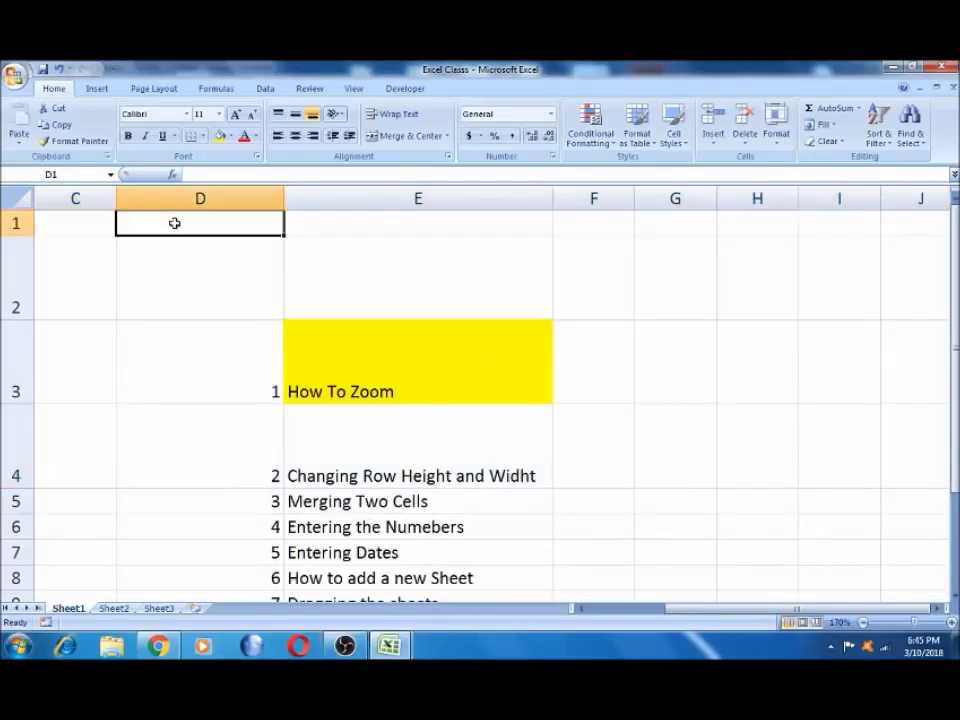
click(354, 190)
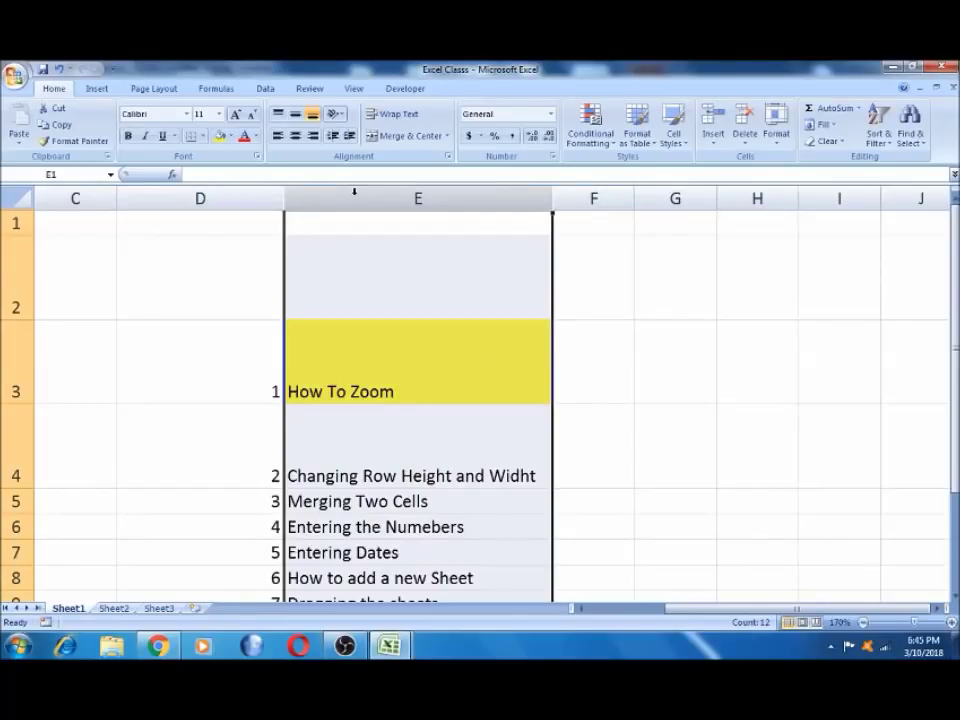
click(18, 280)
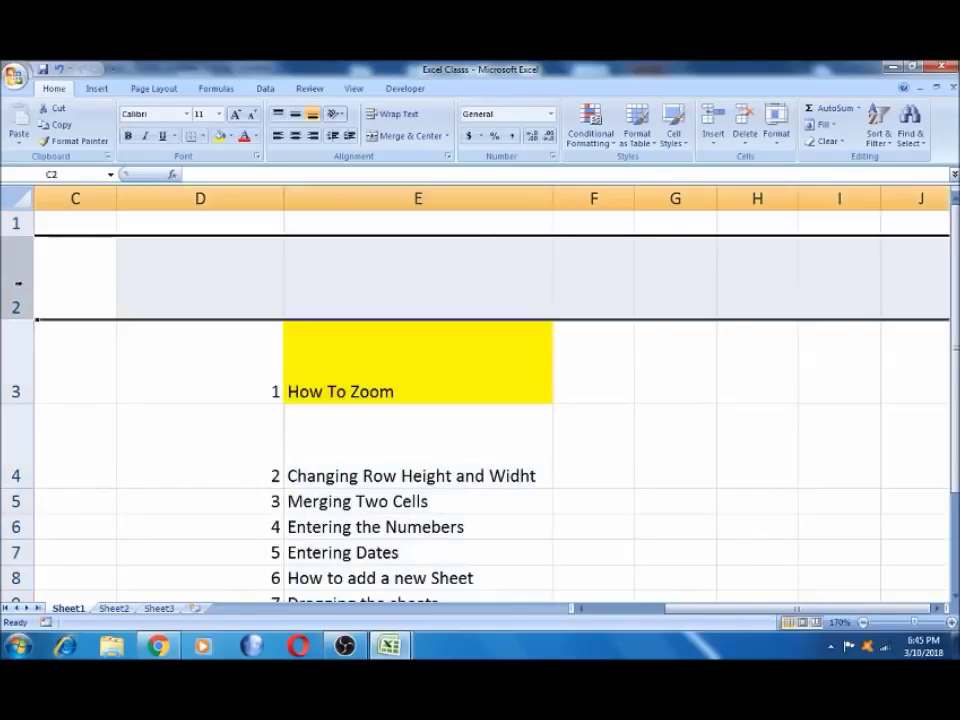
click(149, 522)
click(38, 285)
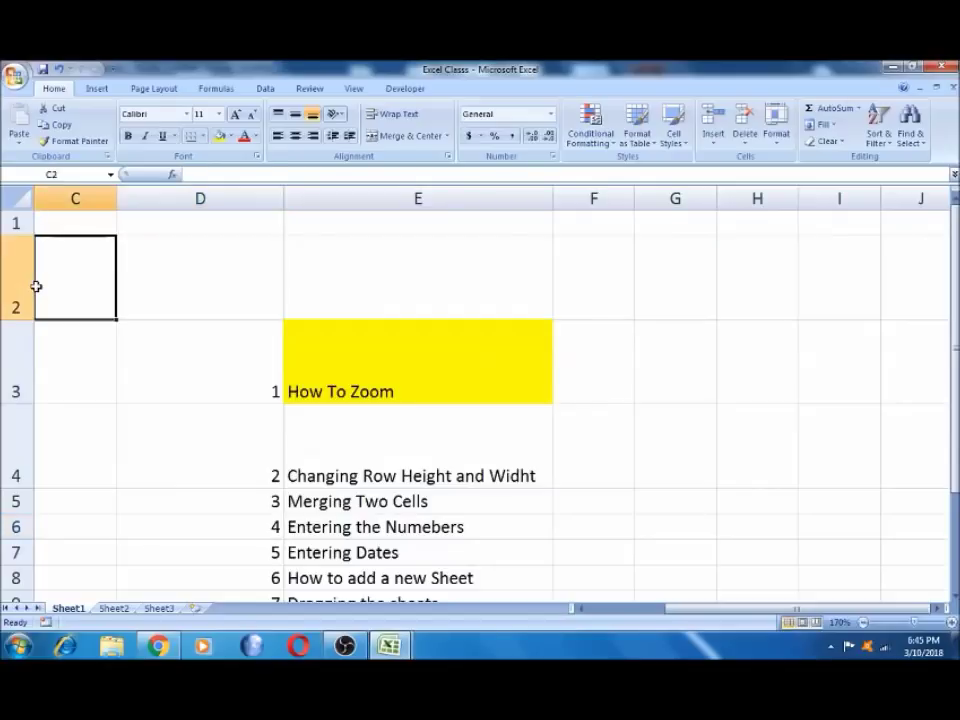
click(22, 282)
right_click(22, 282)
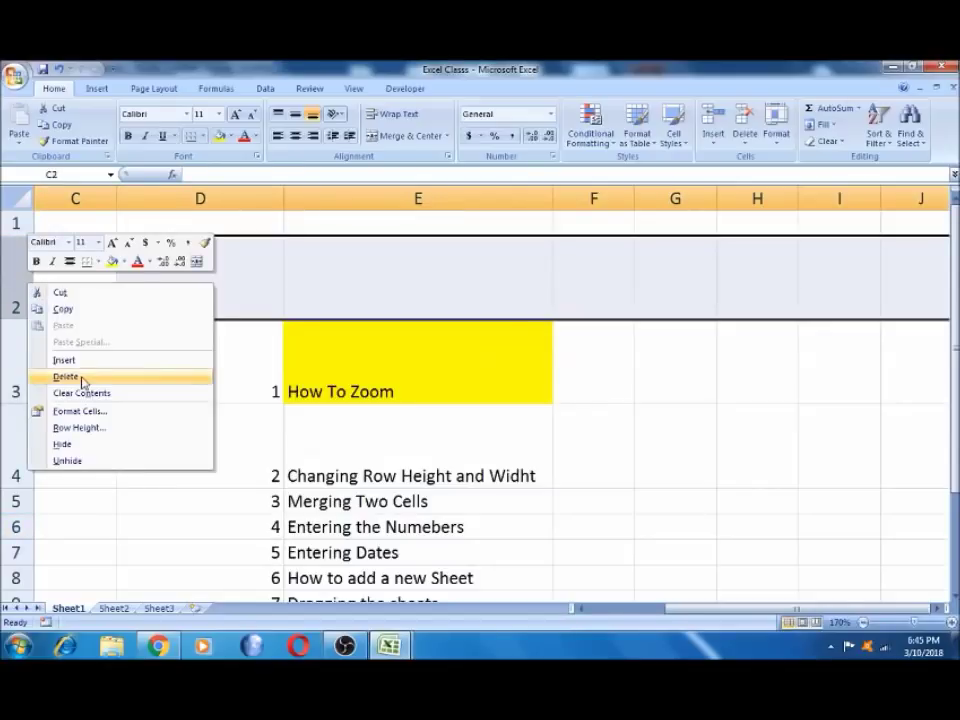
click(85, 428)
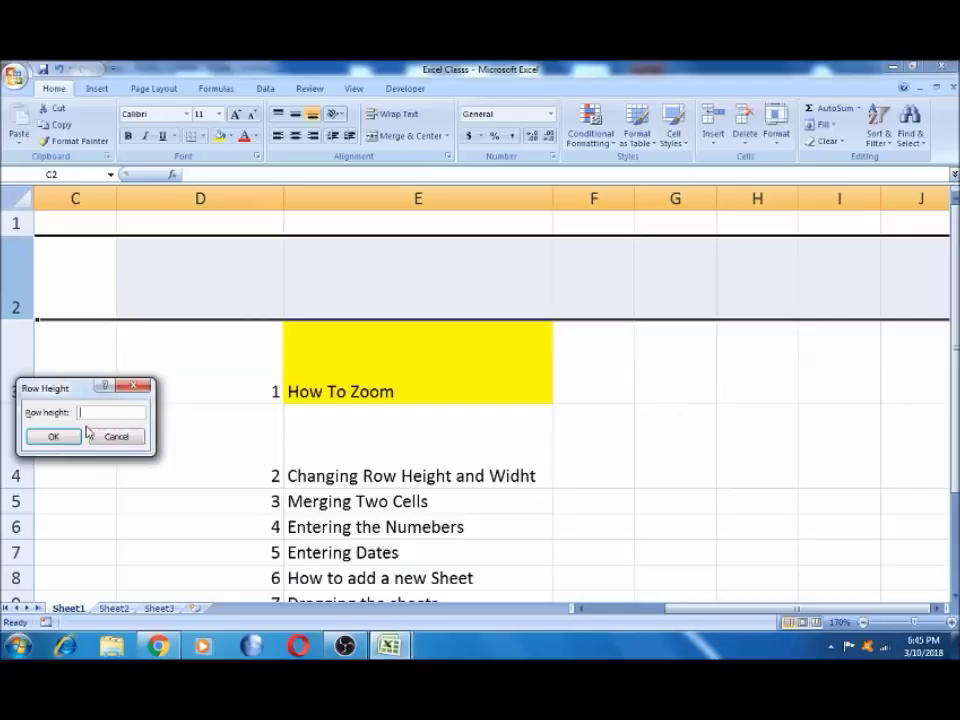
click(74, 437)
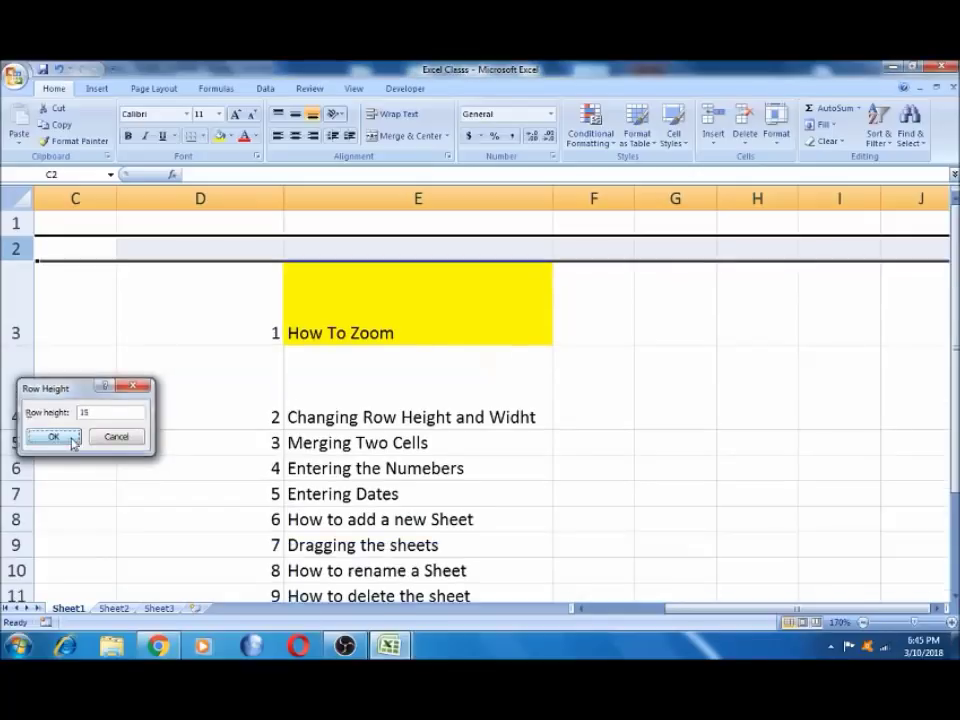
click(91, 450)
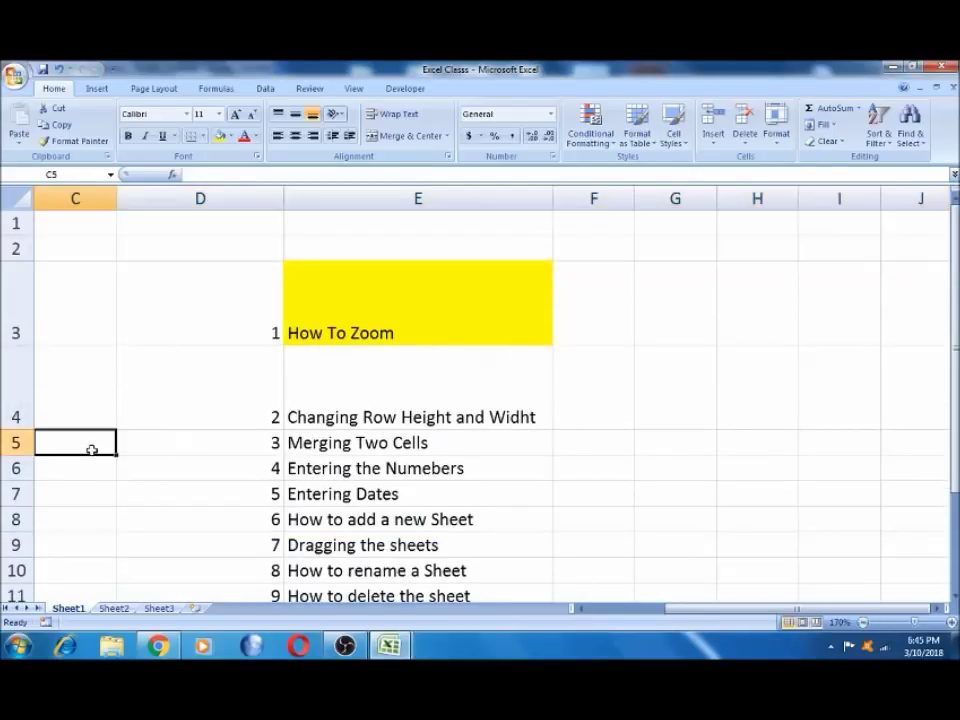
Format-paint C7 and row 6 onto row 3, clearing its yellow fill and extra height.
click(89, 493)
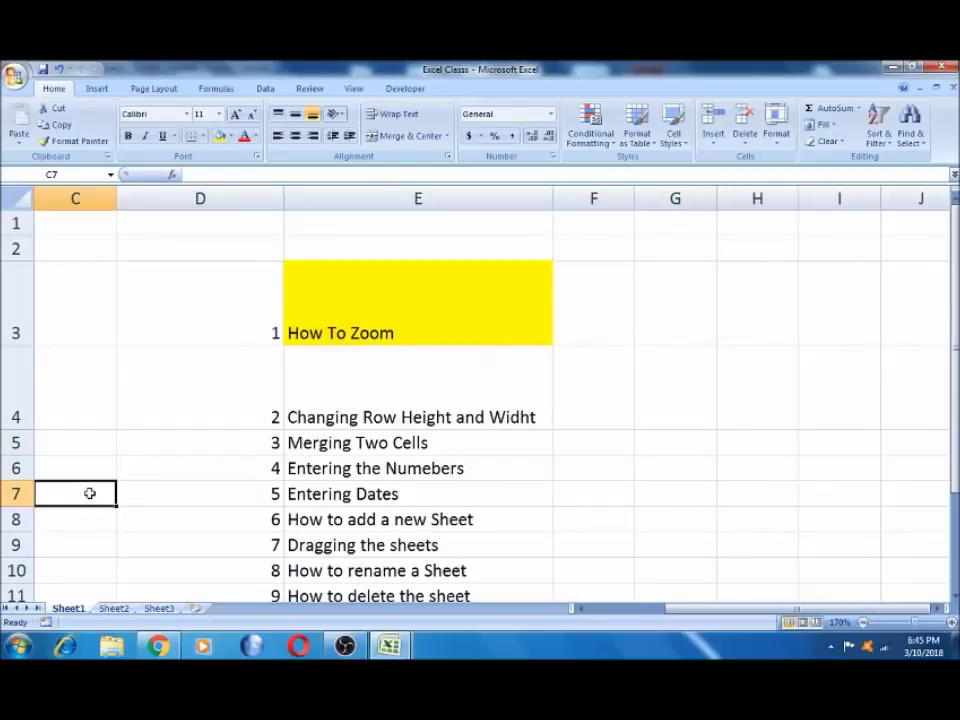
click(70, 141)
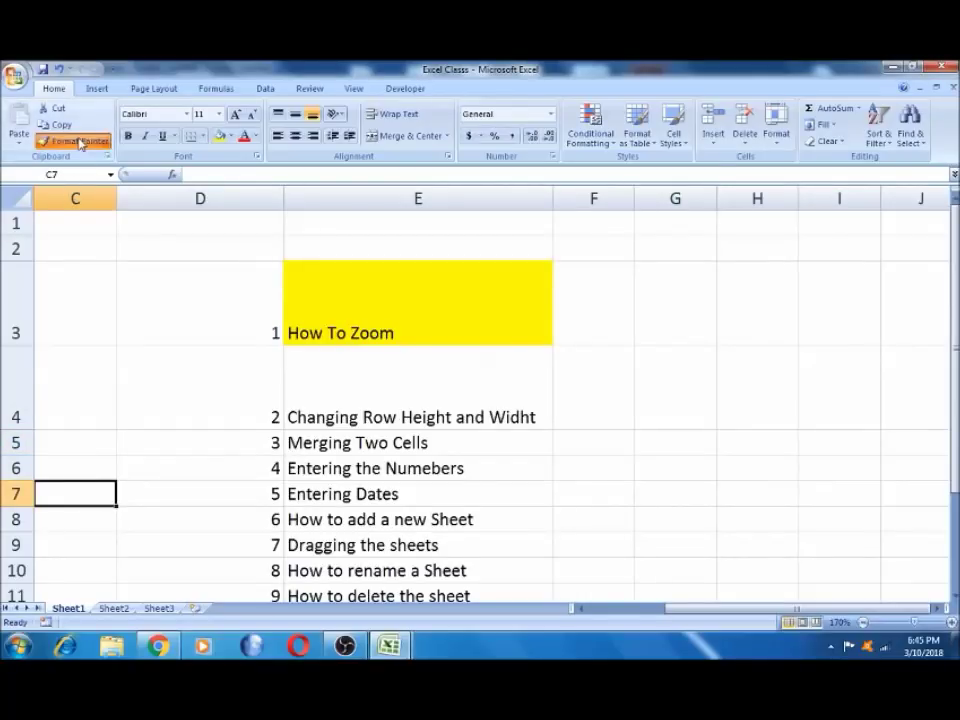
click(28, 300)
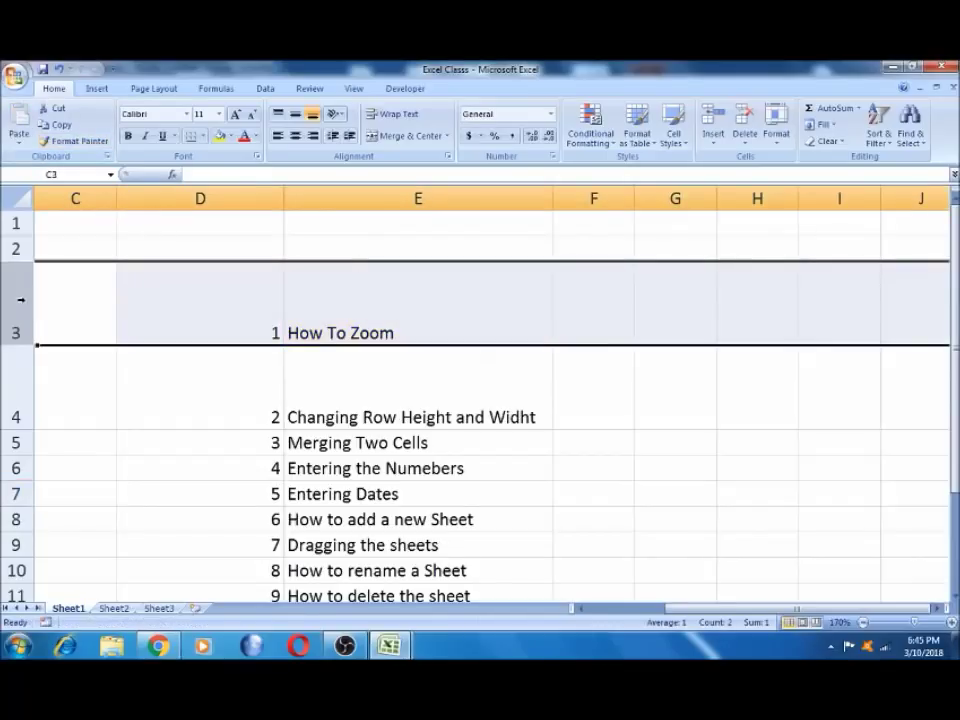
click(75, 461)
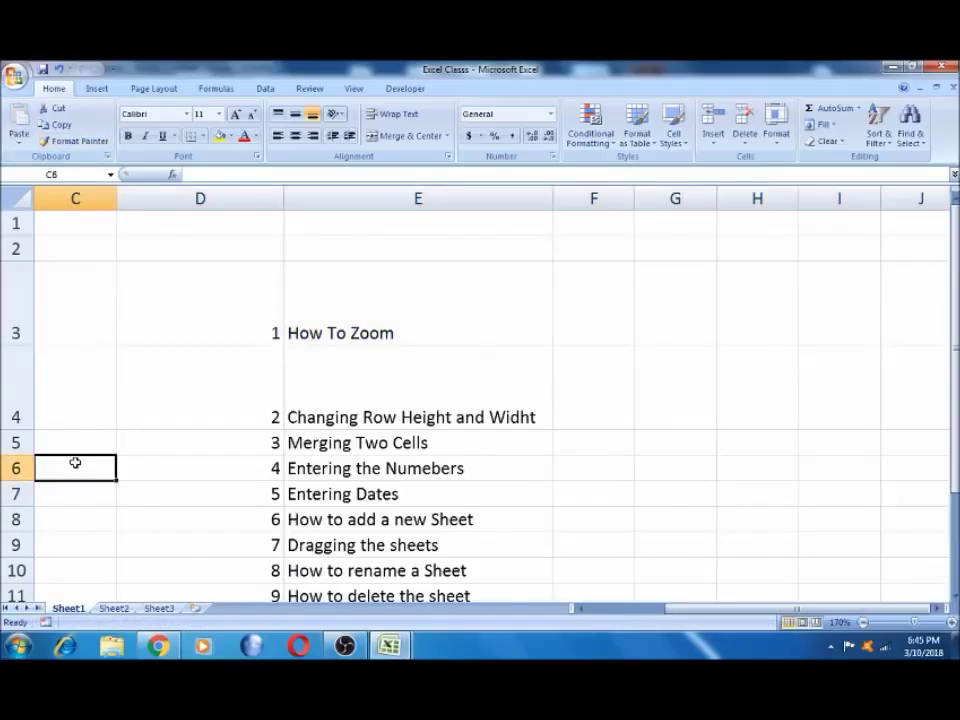
click(16, 468)
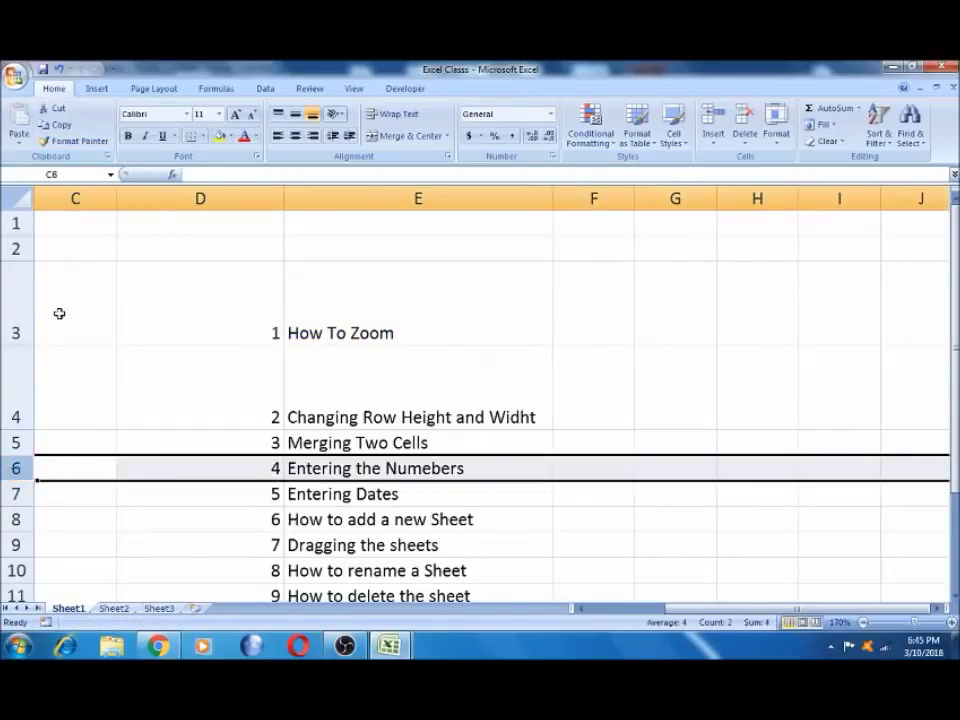
click(66, 143)
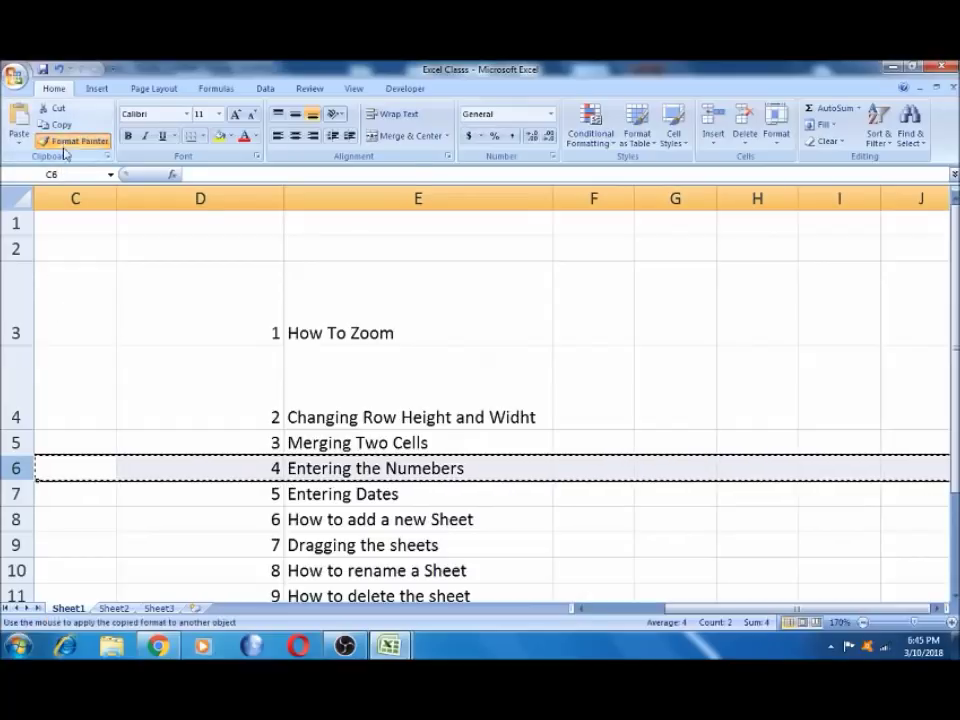
click(20, 292)
Format-paint C8 and row 5 onto row 4 to restore its plain format and height.
click(47, 455)
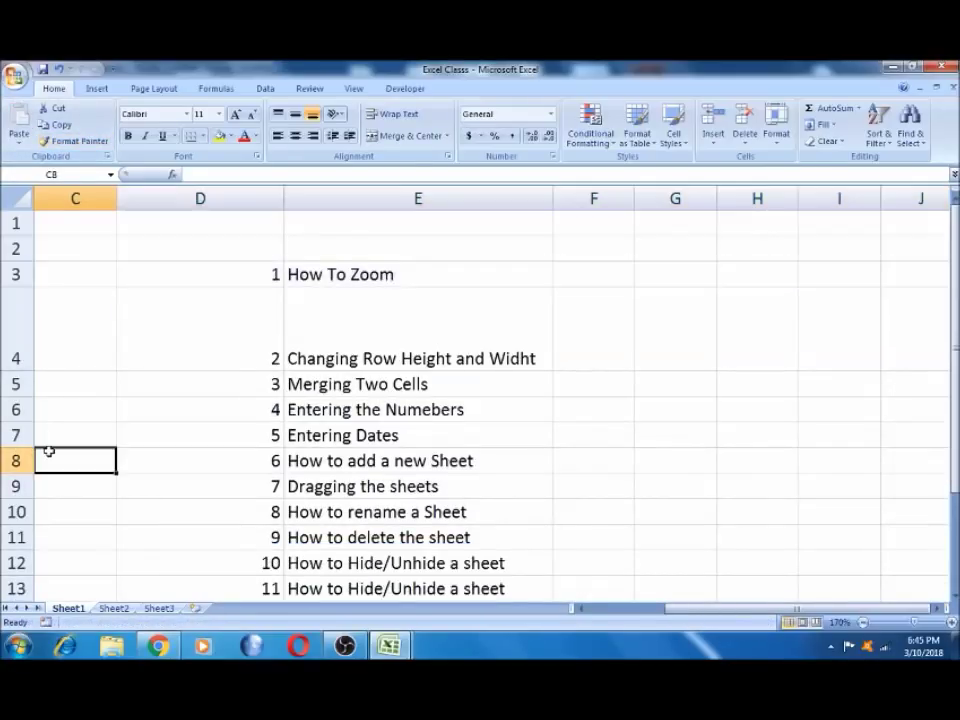
click(82, 145)
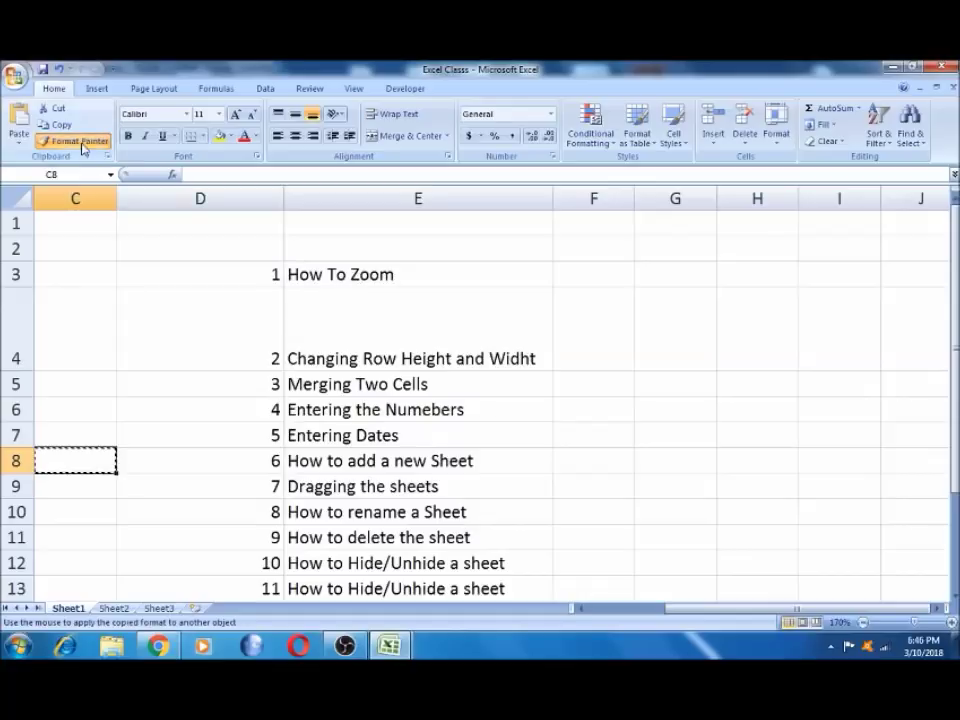
click(14, 339)
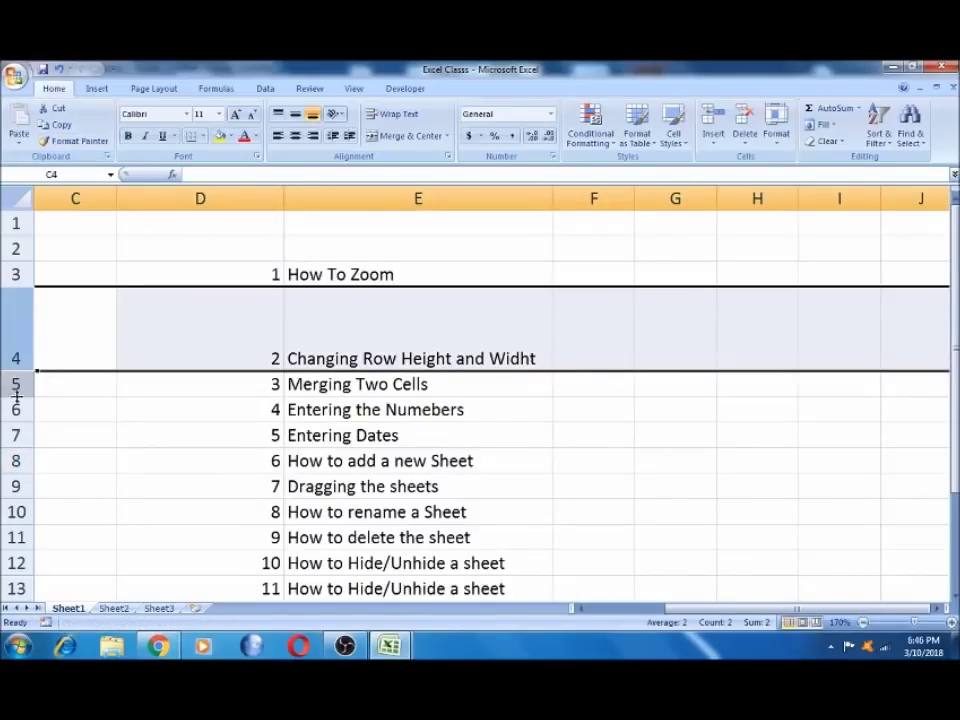
click(18, 385)
click(67, 424)
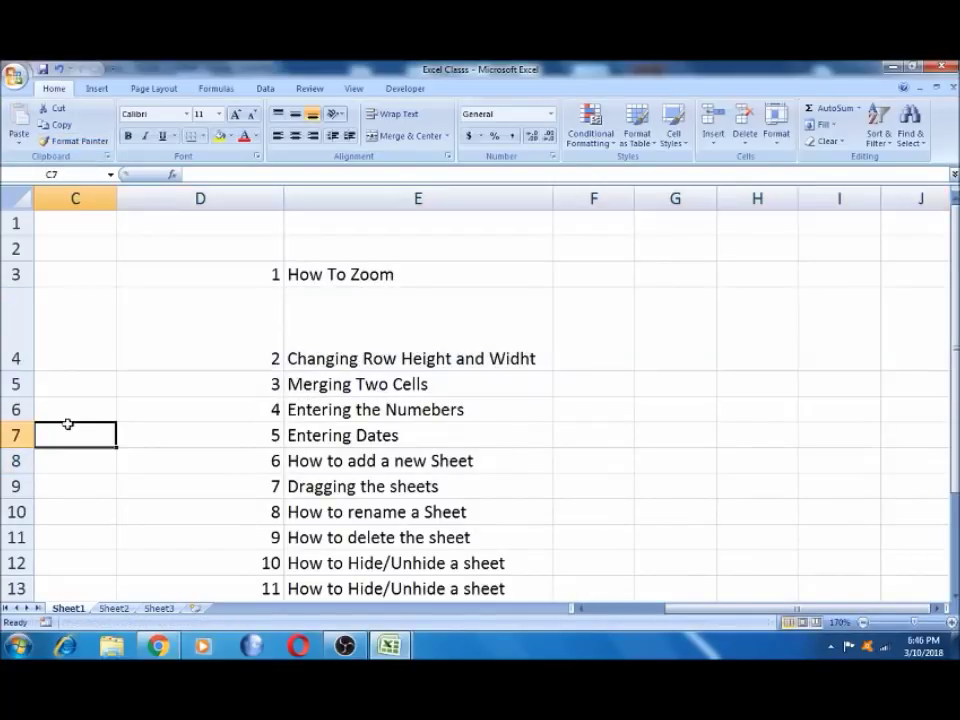
click(18, 385)
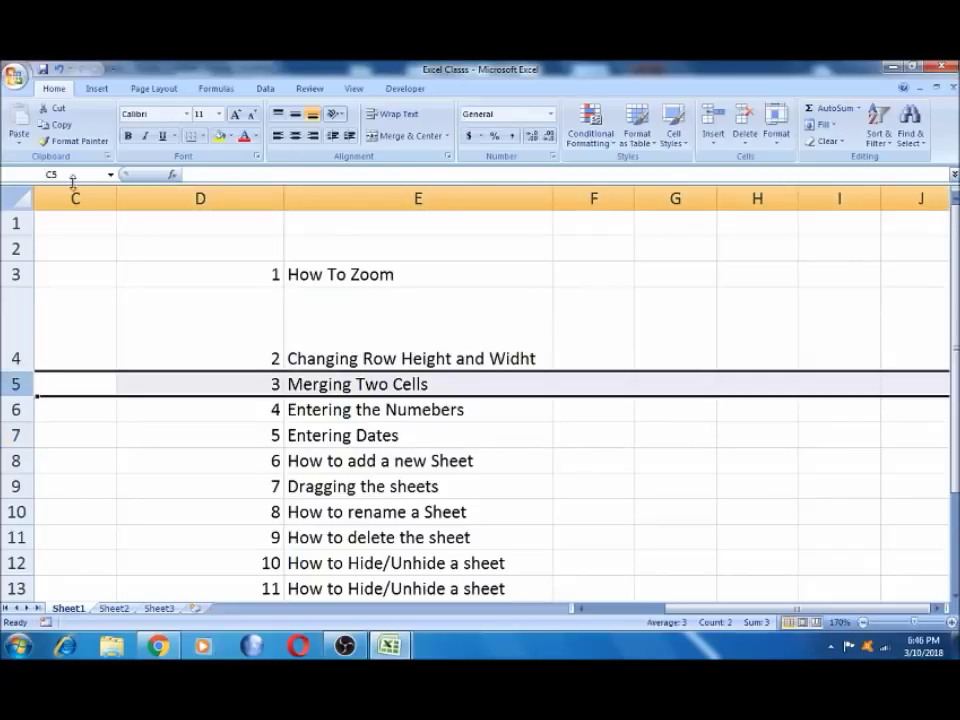
click(75, 145)
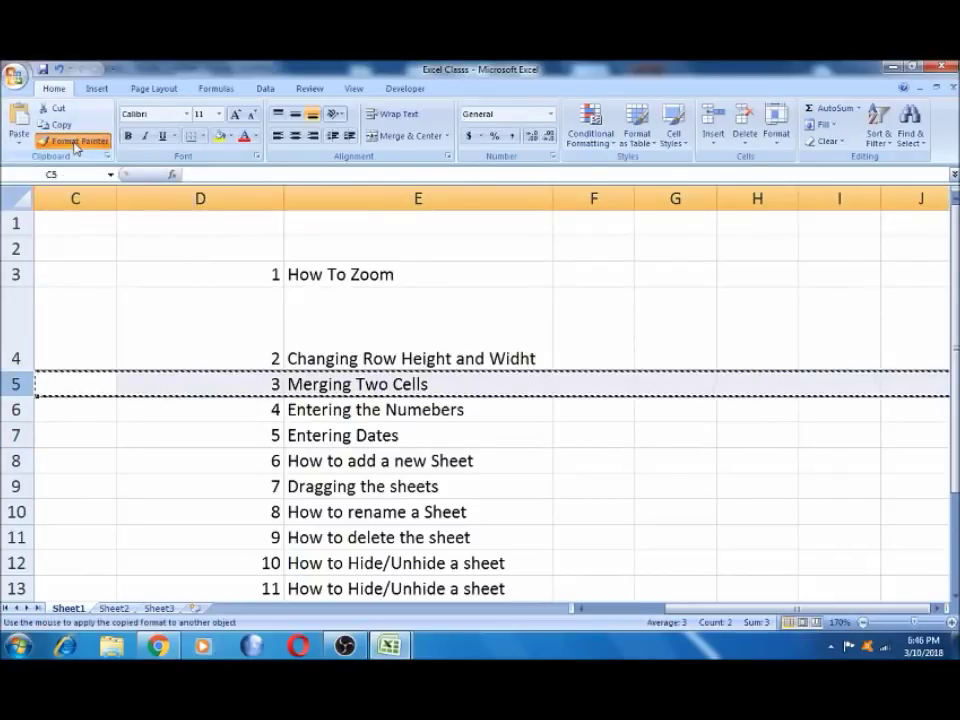
click(18, 318)
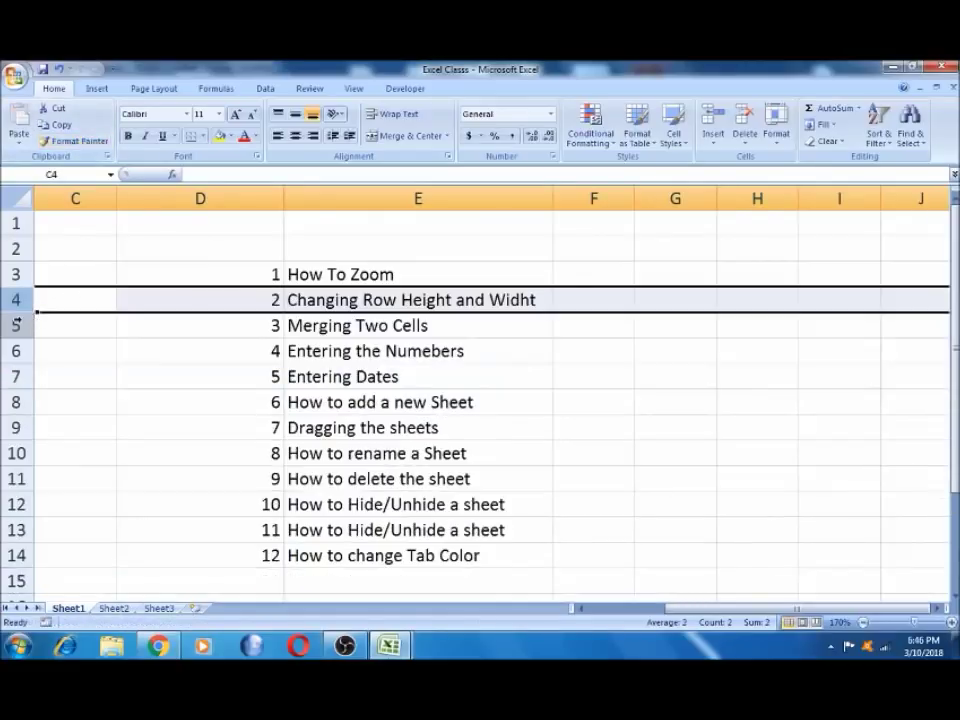
Format-paint column F onto column D to narrow it, then select D3:E4.
click(278, 374)
click(337, 273)
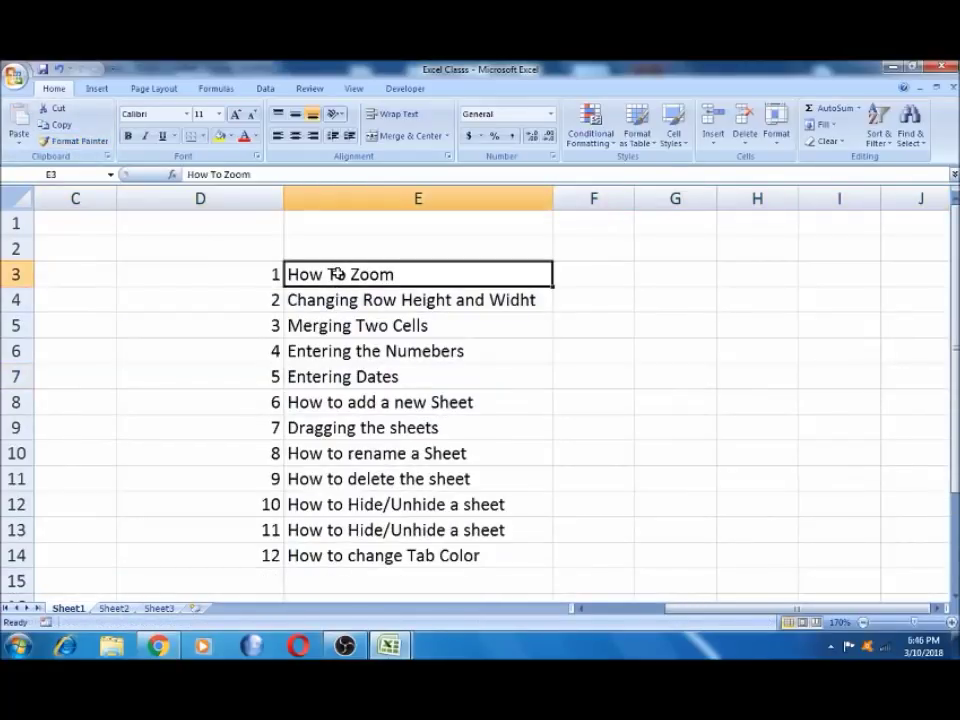
click(292, 222)
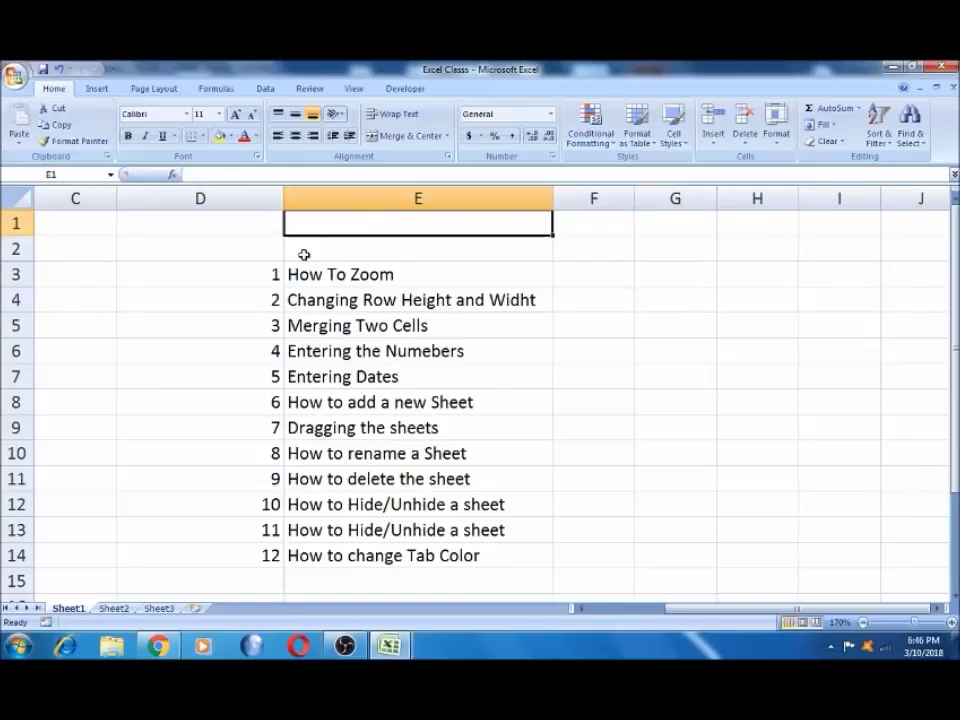
click(593, 198)
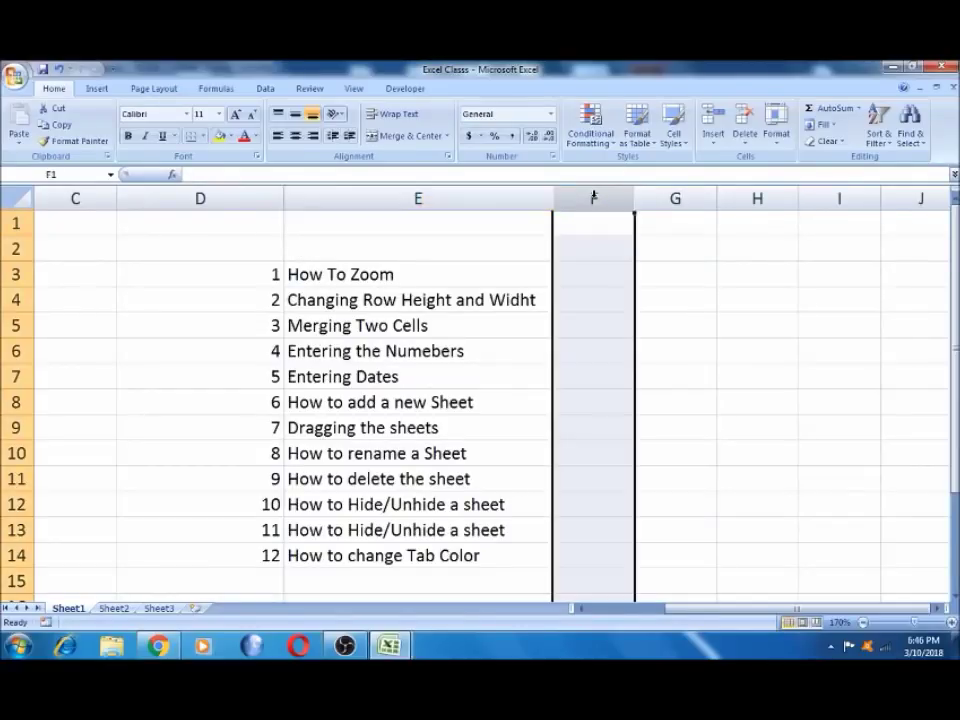
click(72, 141)
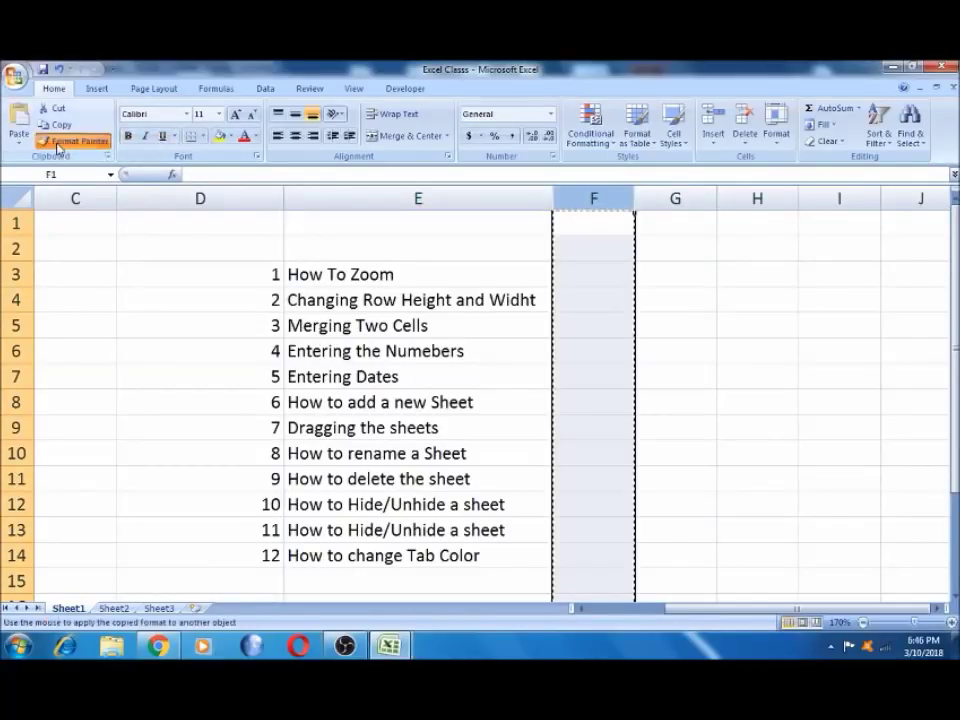
click(236, 196)
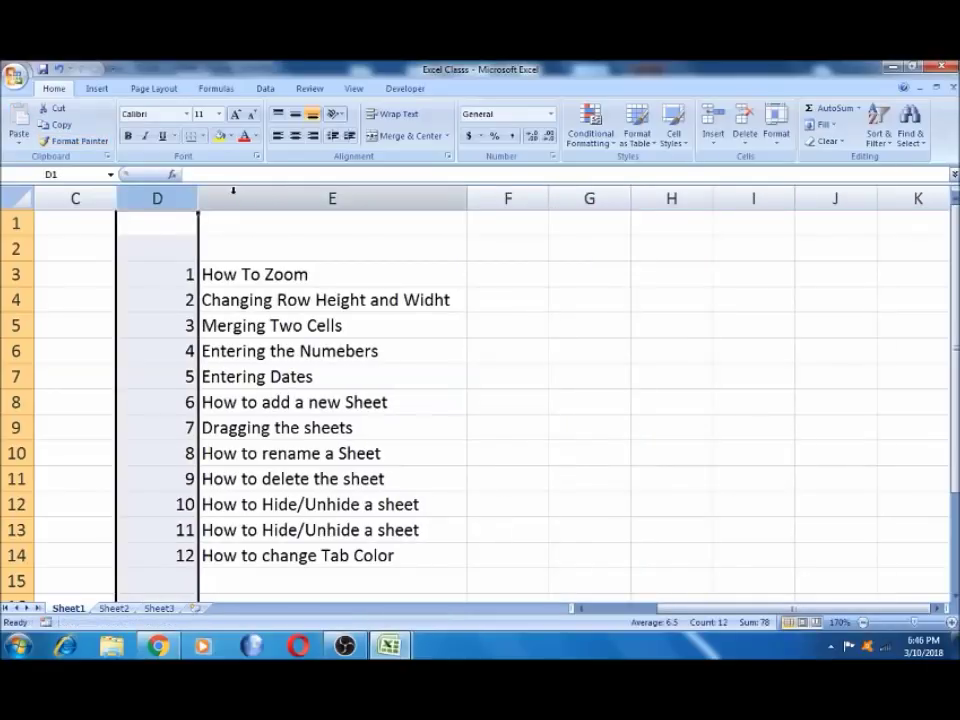
click(253, 255)
click(260, 274)
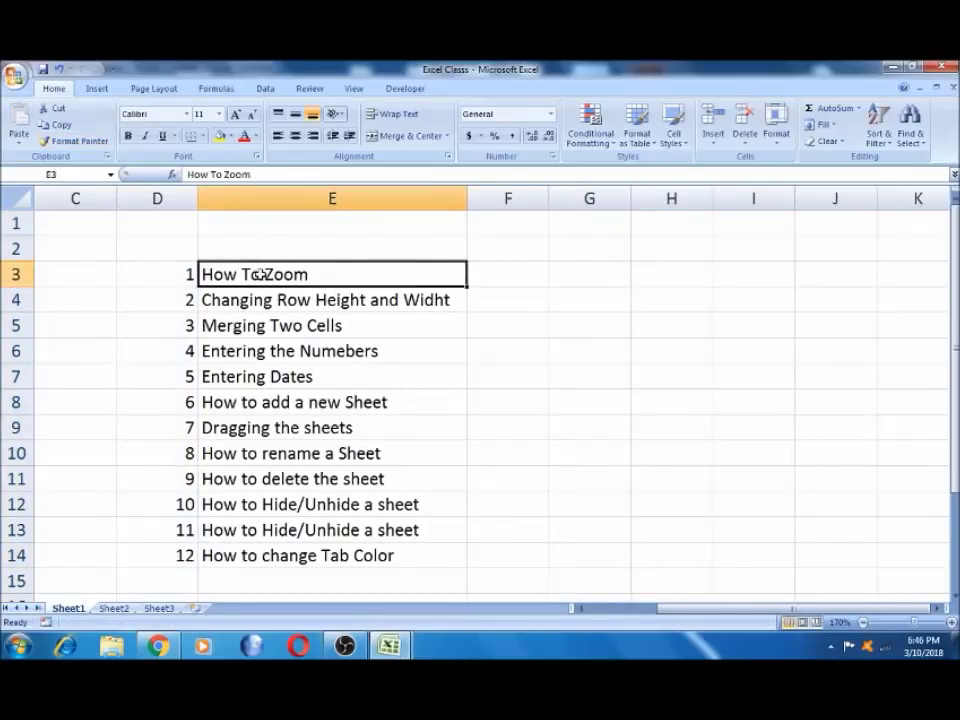
key(shift+Down)
key(shift+Left)
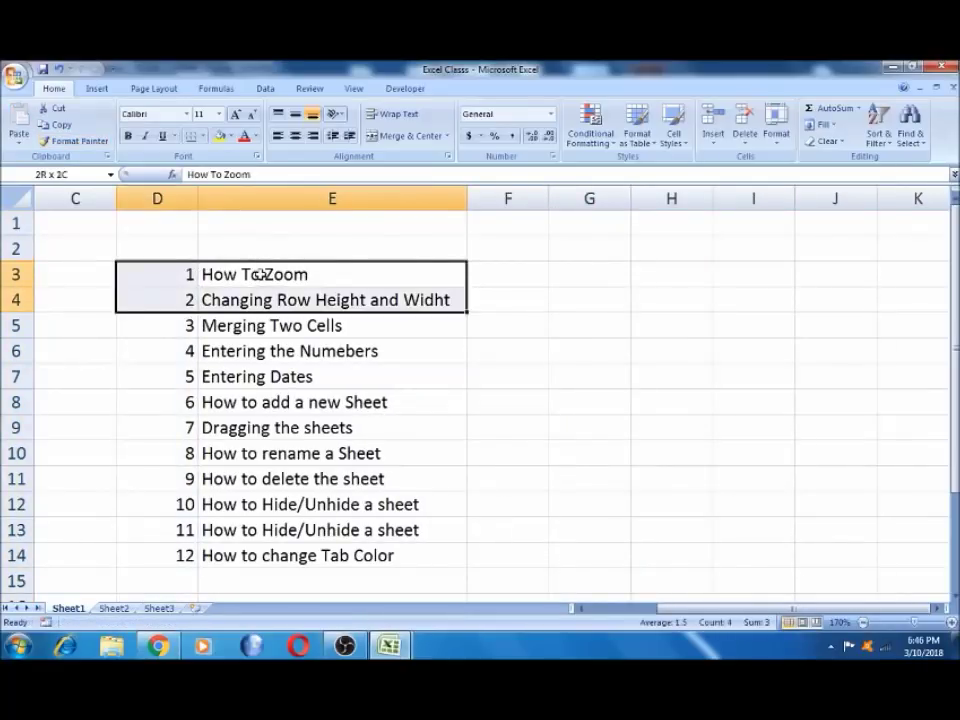
Fill D3:E4 yellow so topics 1 and 2 are highlighted.
click(218, 136)
click(273, 325)
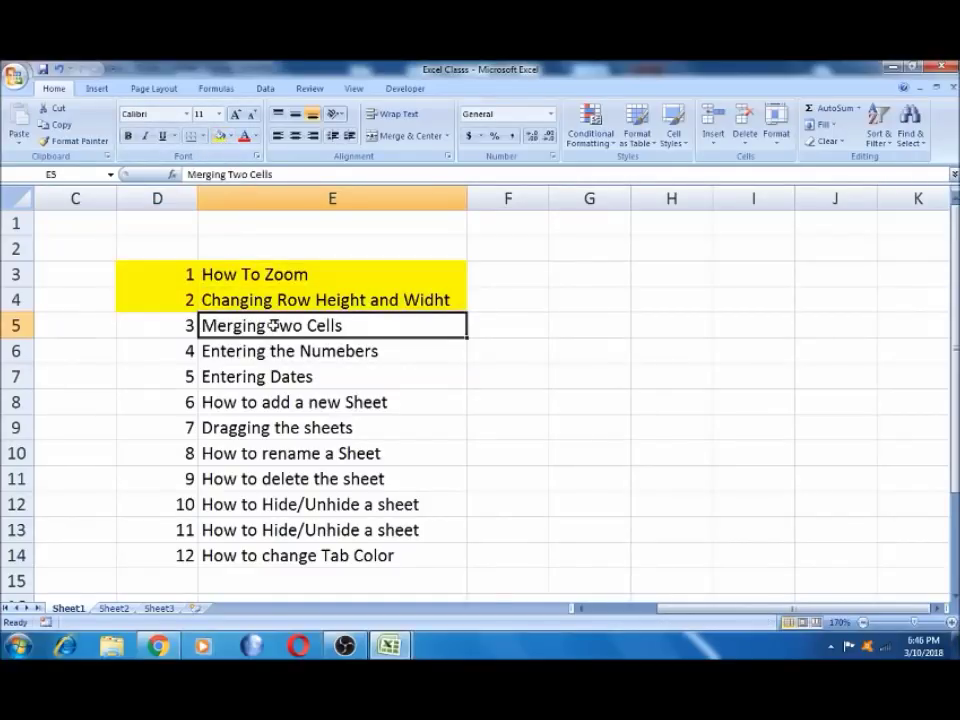
click(495, 324)
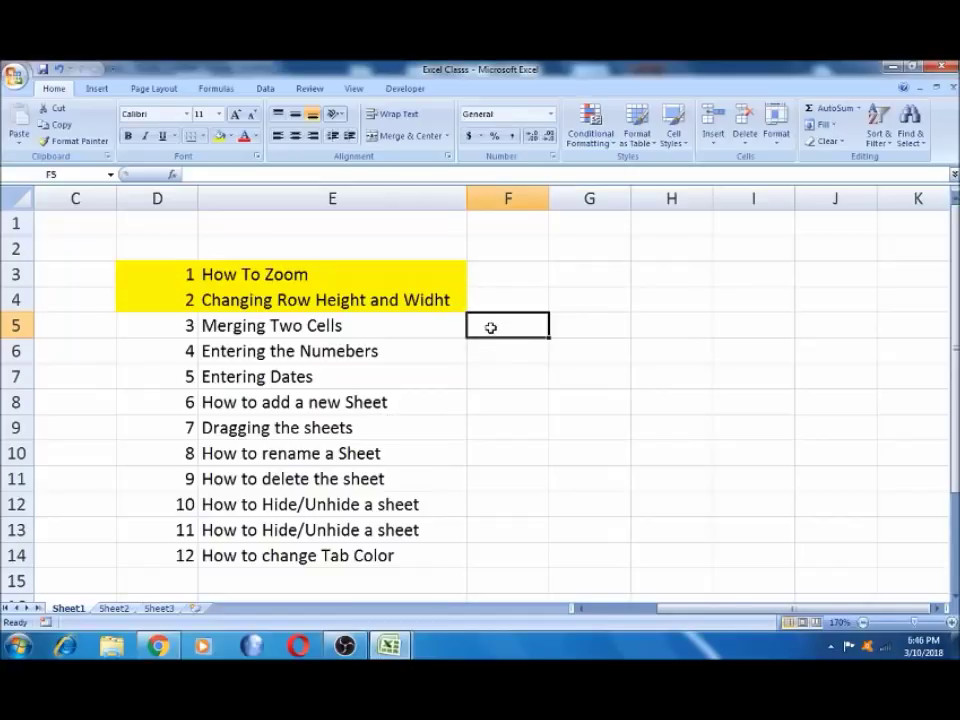
Type the test word 'Merge' into F5, then delete it.
text(Merge)
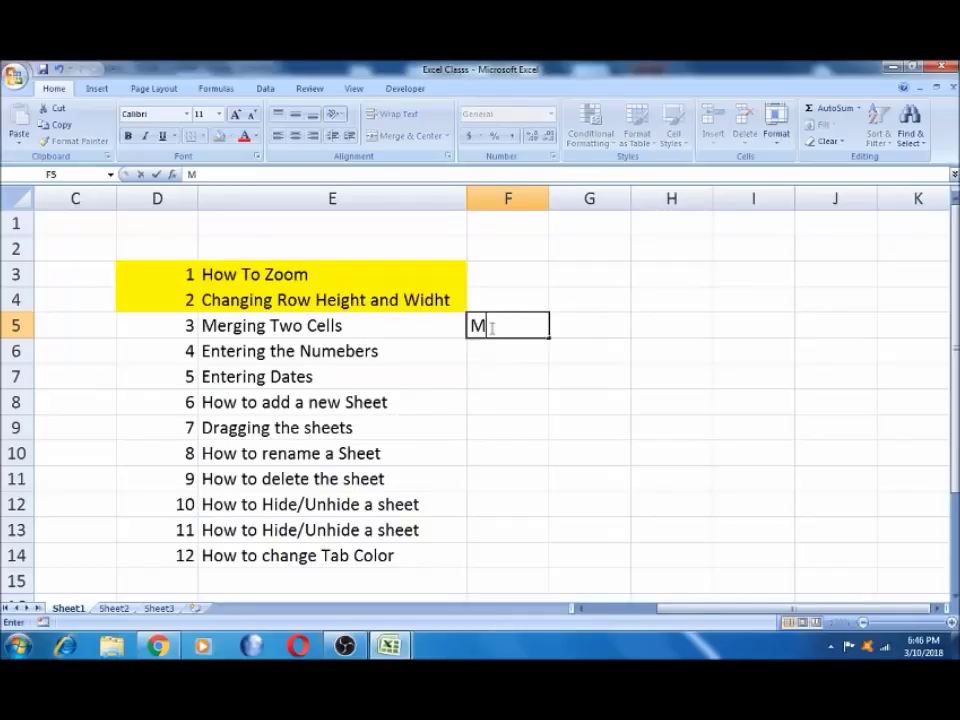
key(Tab)
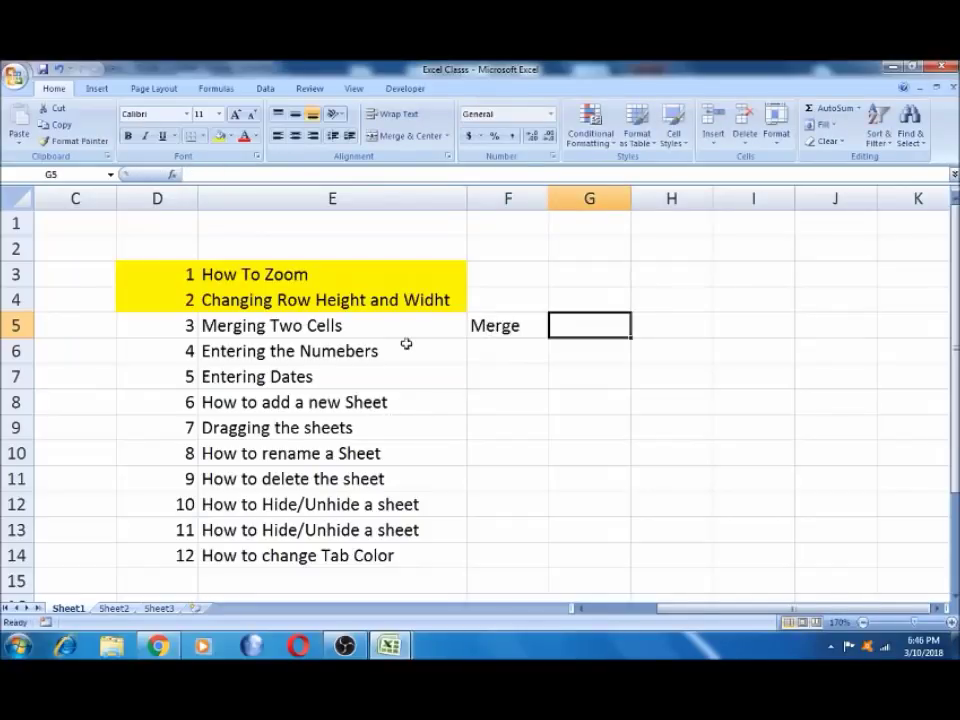
click(364, 328)
click(492, 328)
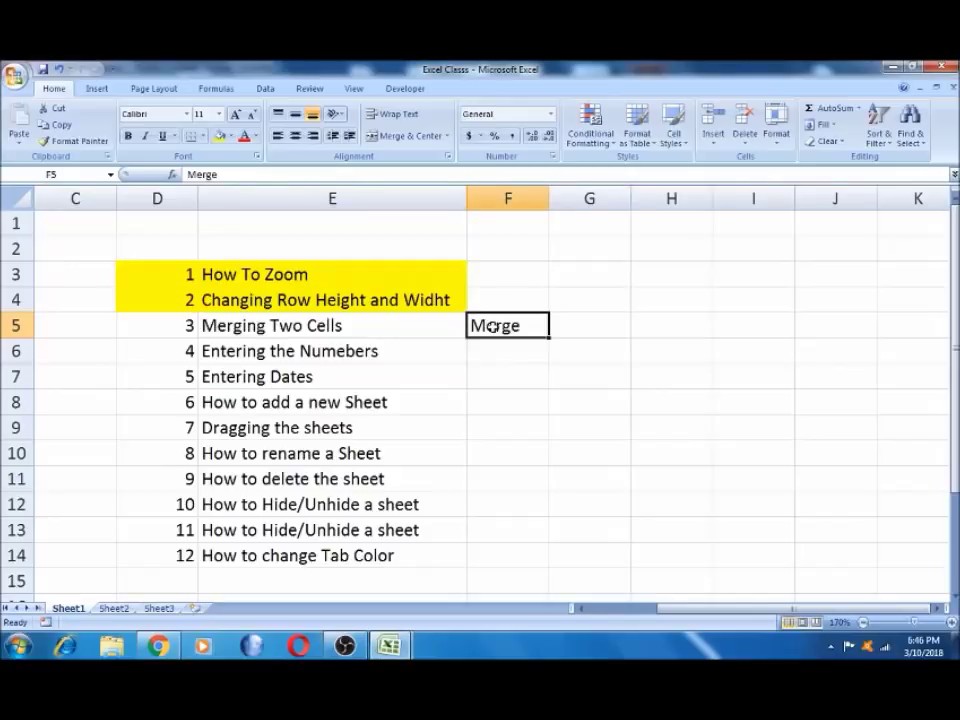
key(Delete)
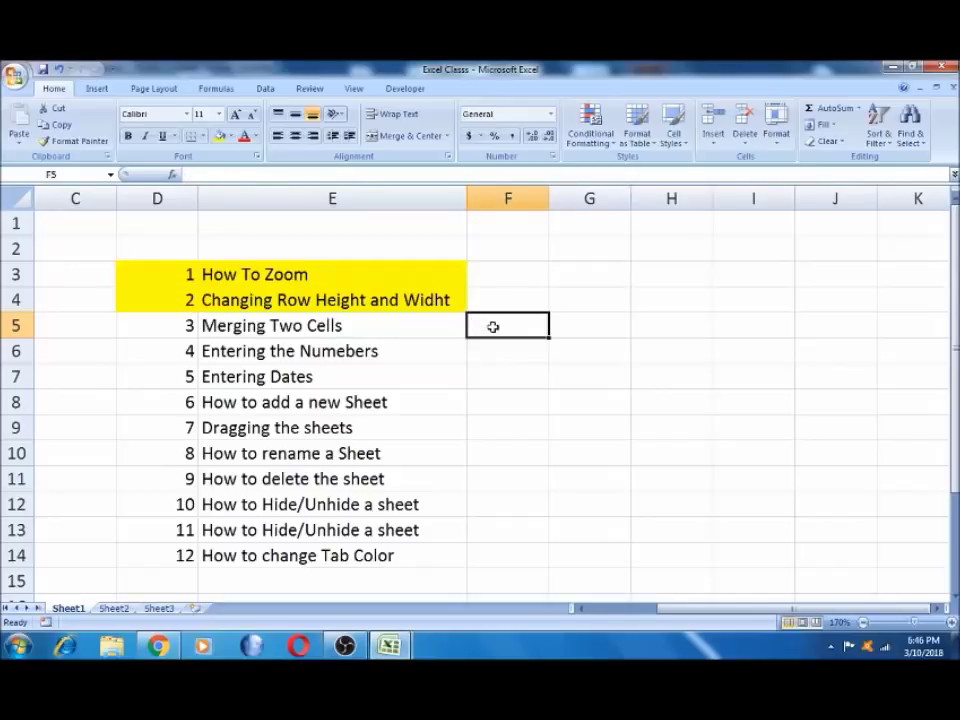
Select cell D5 as the starting point for merging.
click(165, 322)
key(Right)
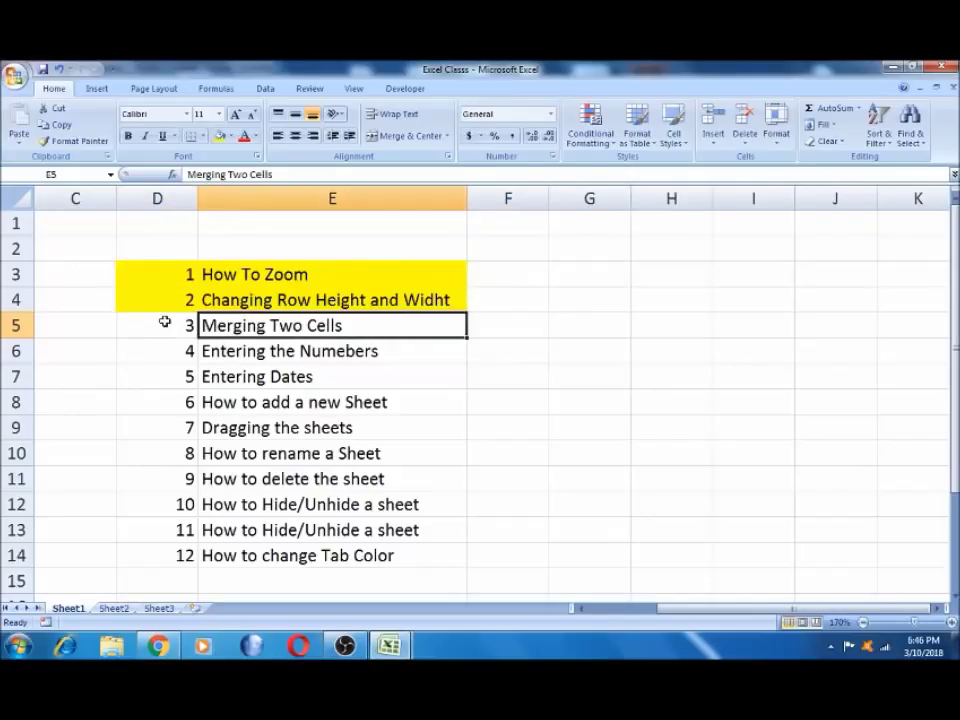
click(165, 322)
key(shift+Right)
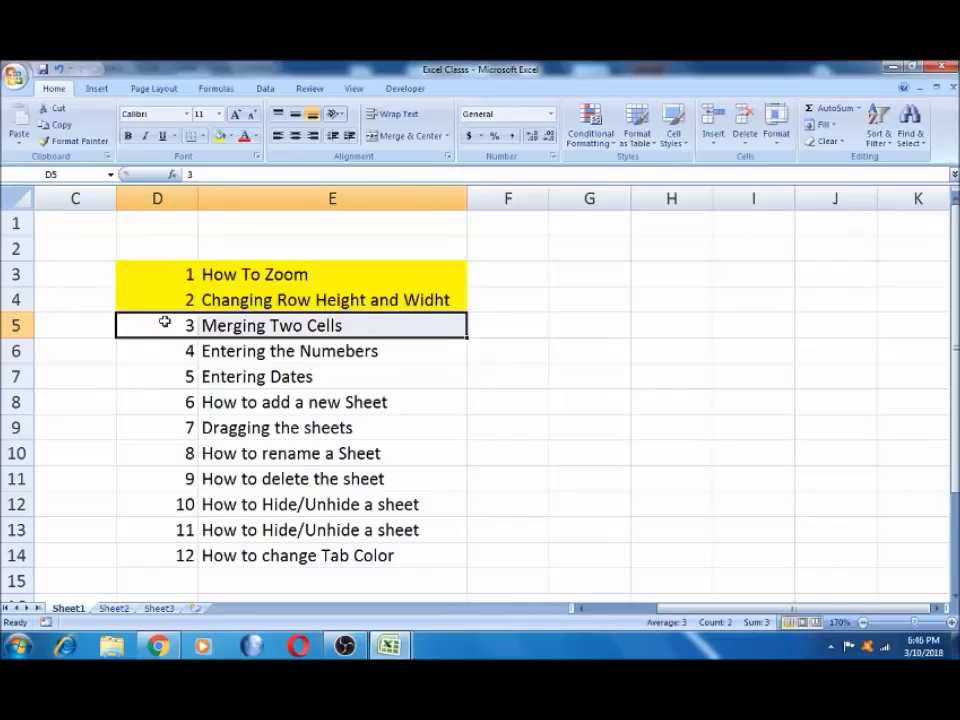
click(165, 322)
Merge & Center D5:E5, accepting the data-loss warning so only 3 remains.
key(shift+Right)
click(411, 146)
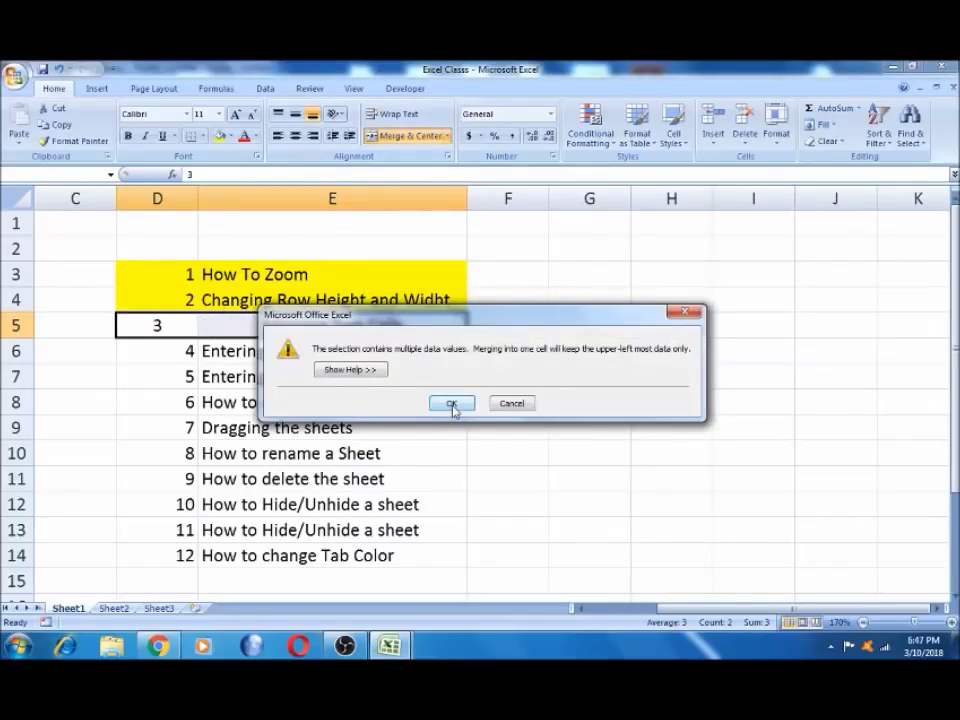
click(452, 405)
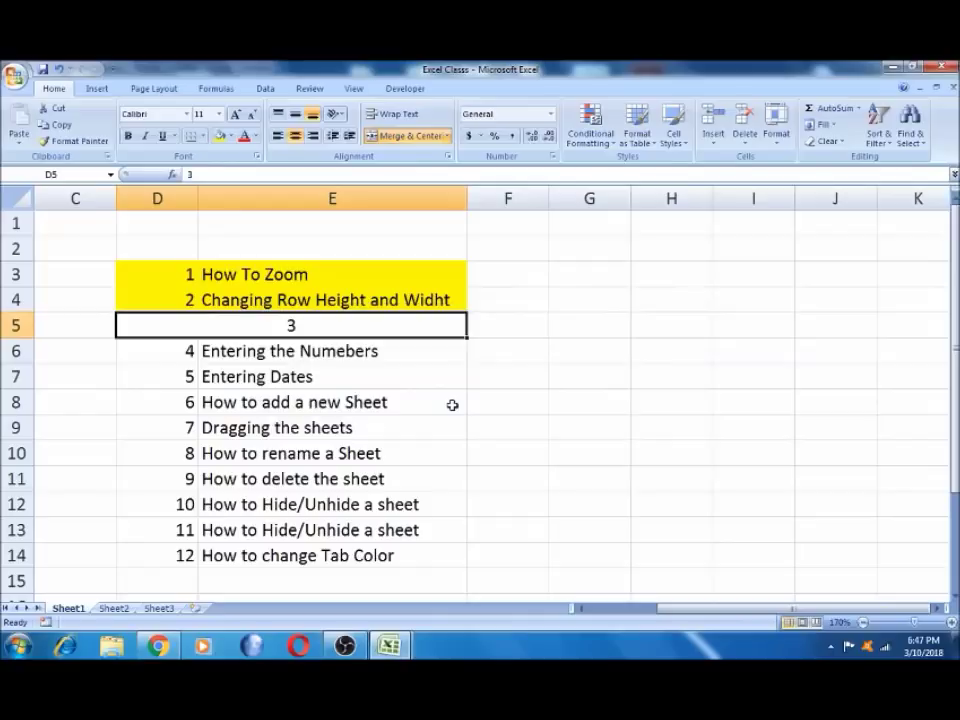
click(360, 391)
click(329, 325)
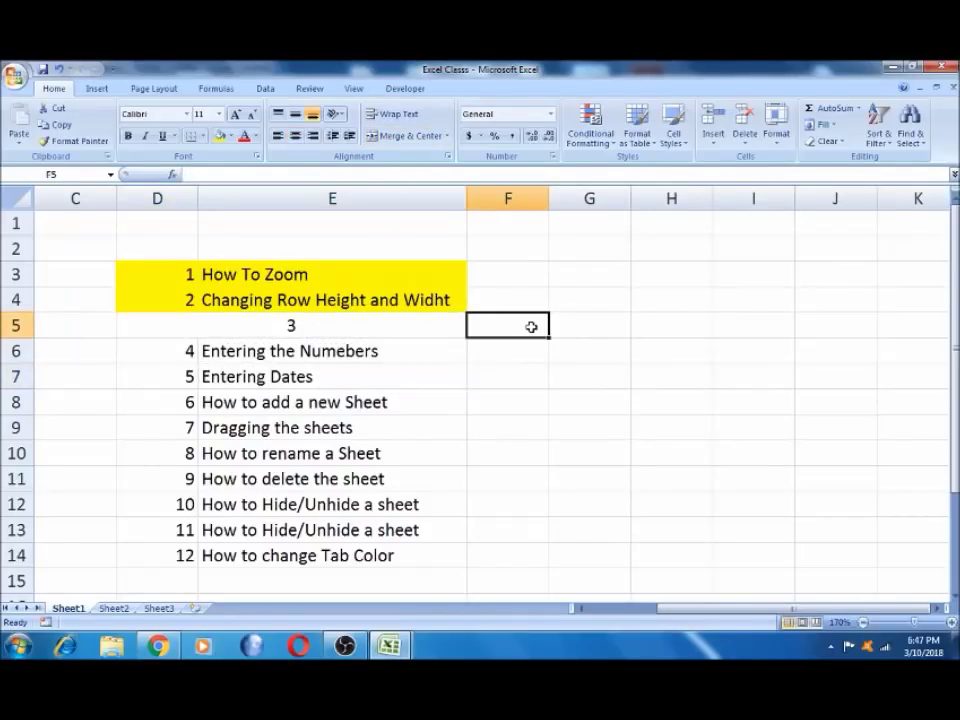
key(shift+Right)
key(shift+Right)
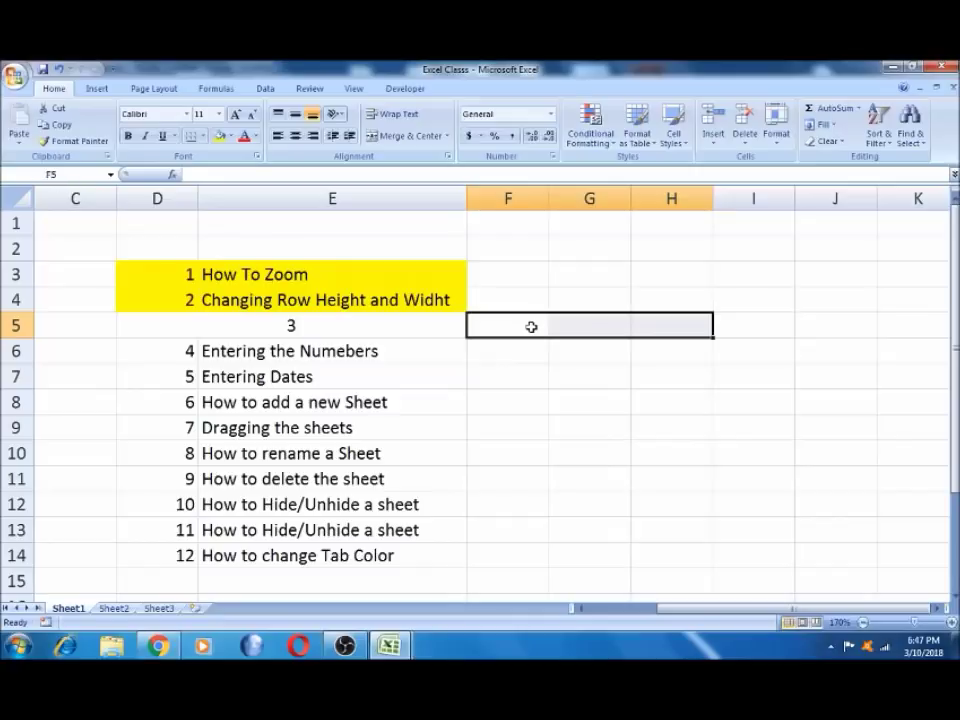
click(407, 137)
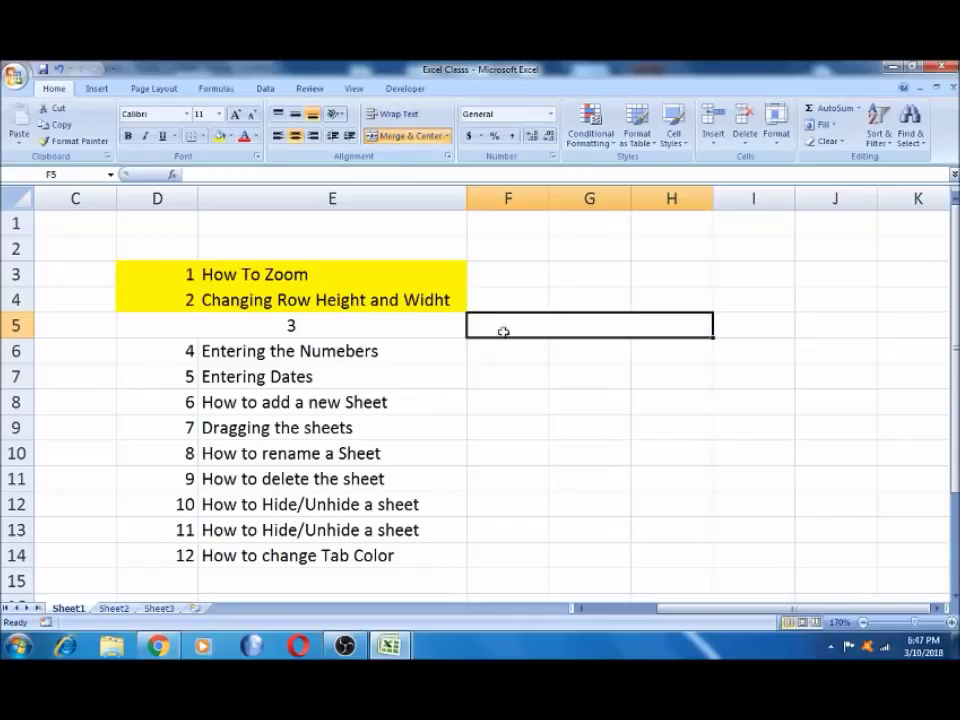
key(Return)
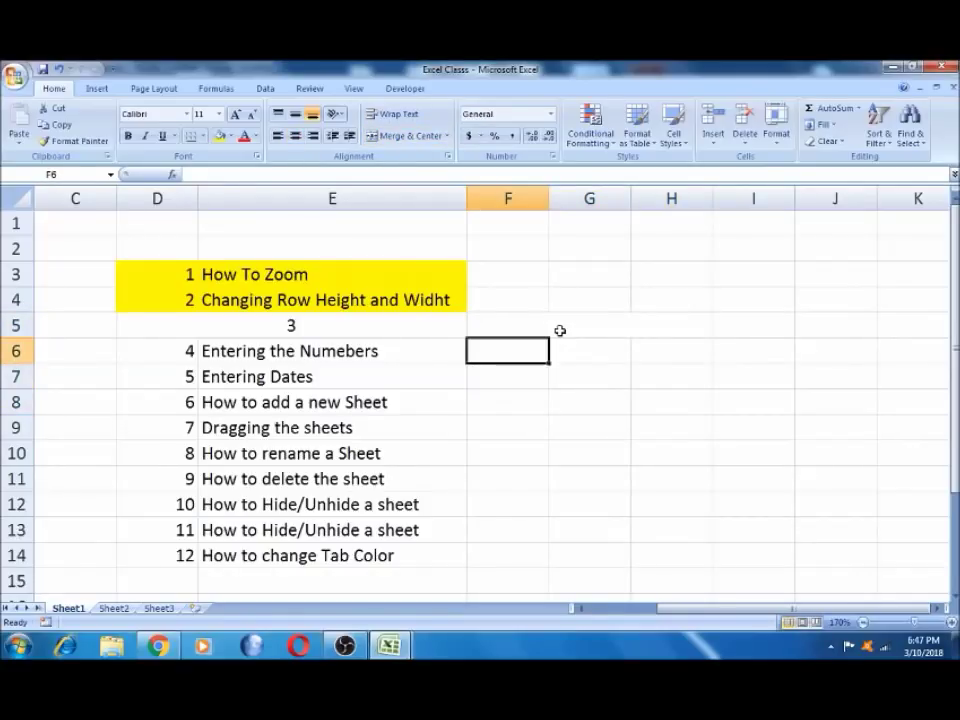
click(948, 622)
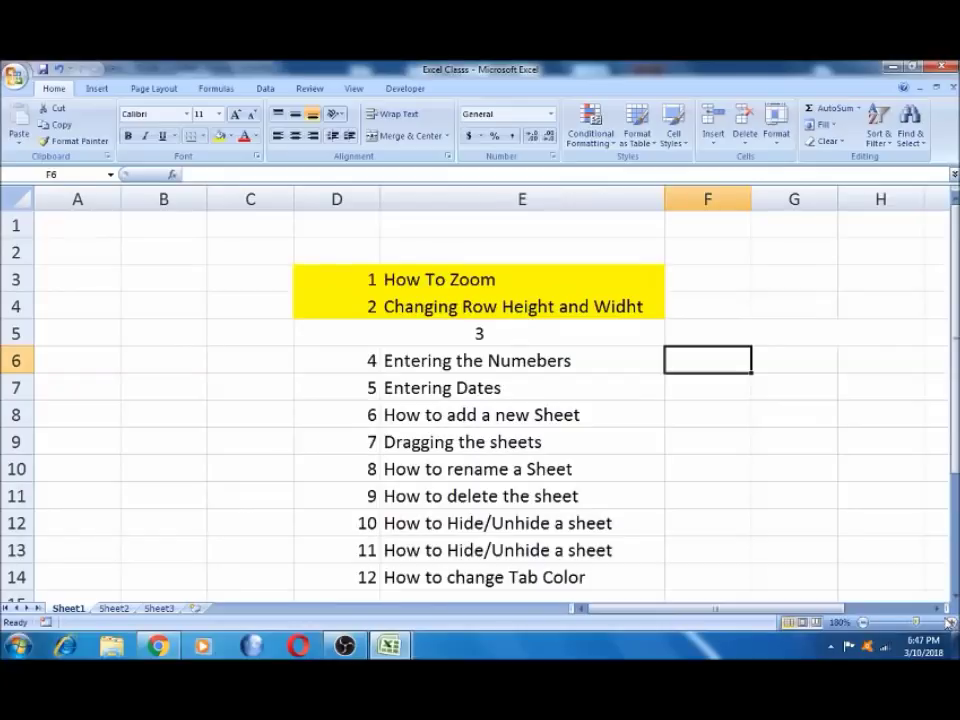
click(950, 623)
click(950, 623)
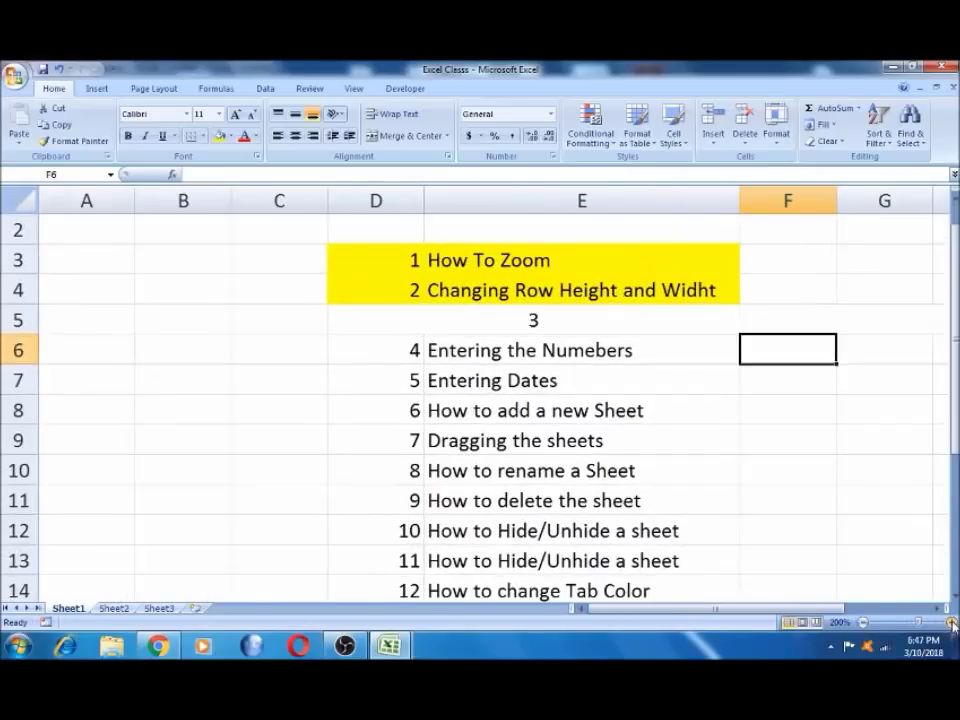
drag(790, 608, 842, 617)
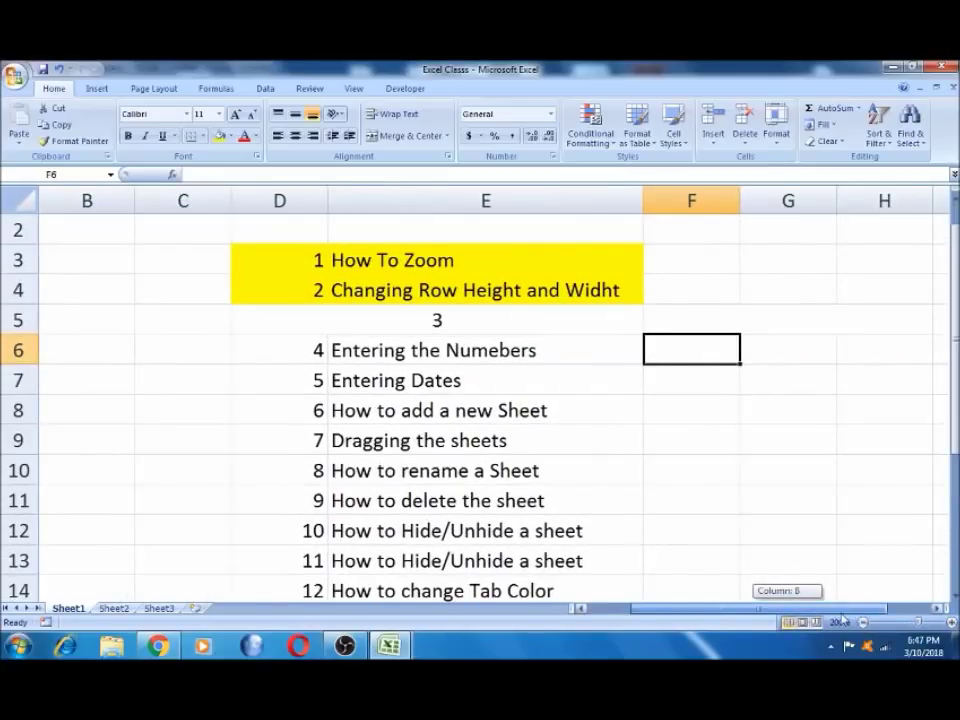
click(698, 381)
key(Up)
key(Up)
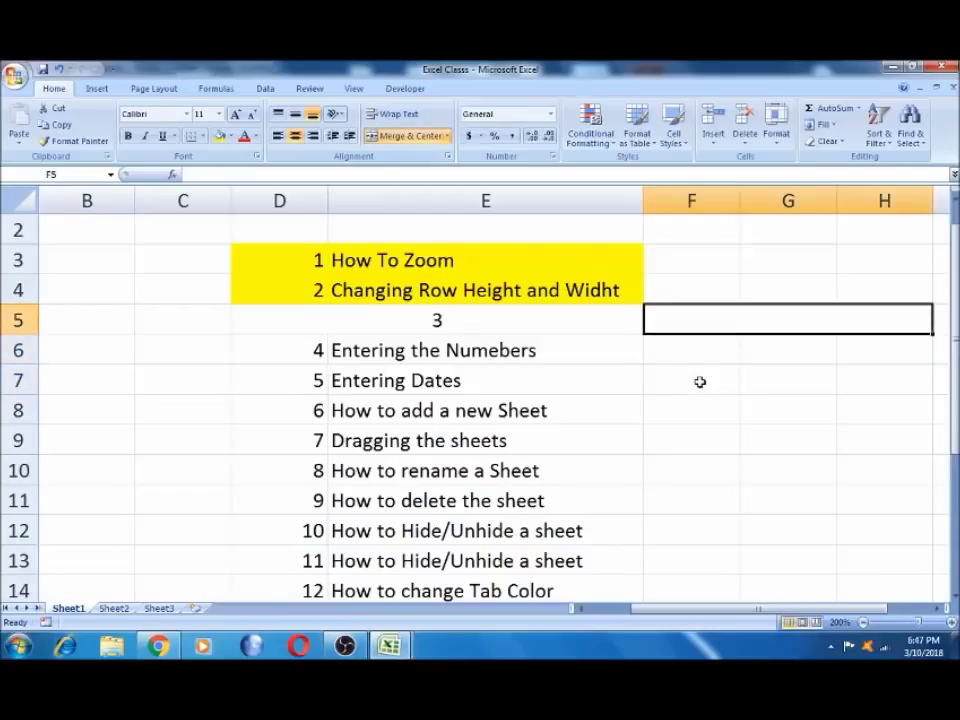
scroll(700, 382, right, 1)
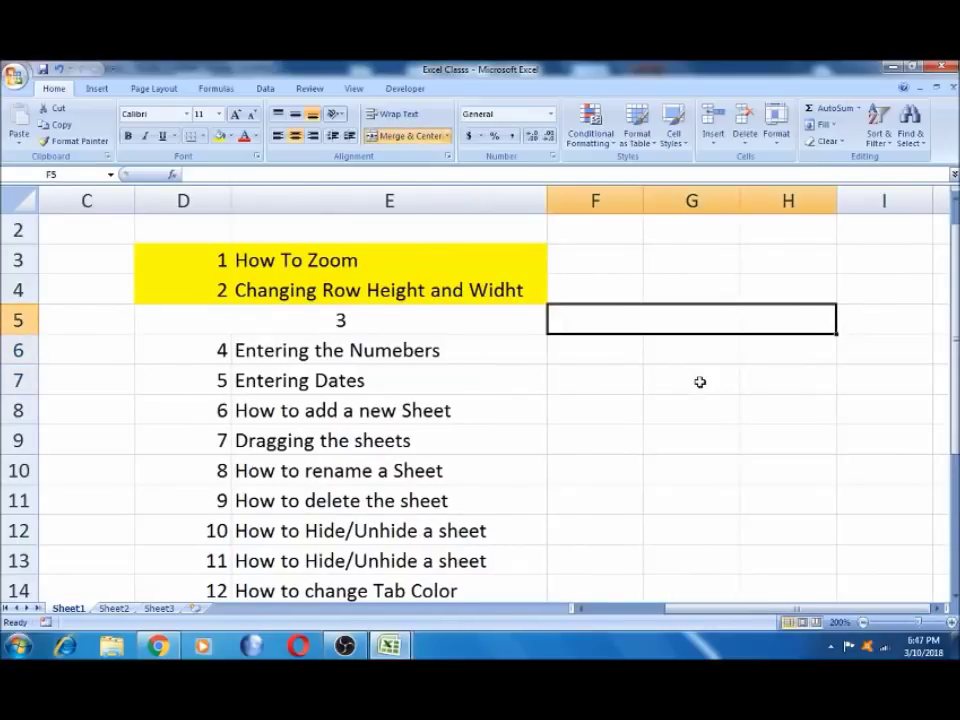
key(Left)
key(Down)
key(ctrl+c)
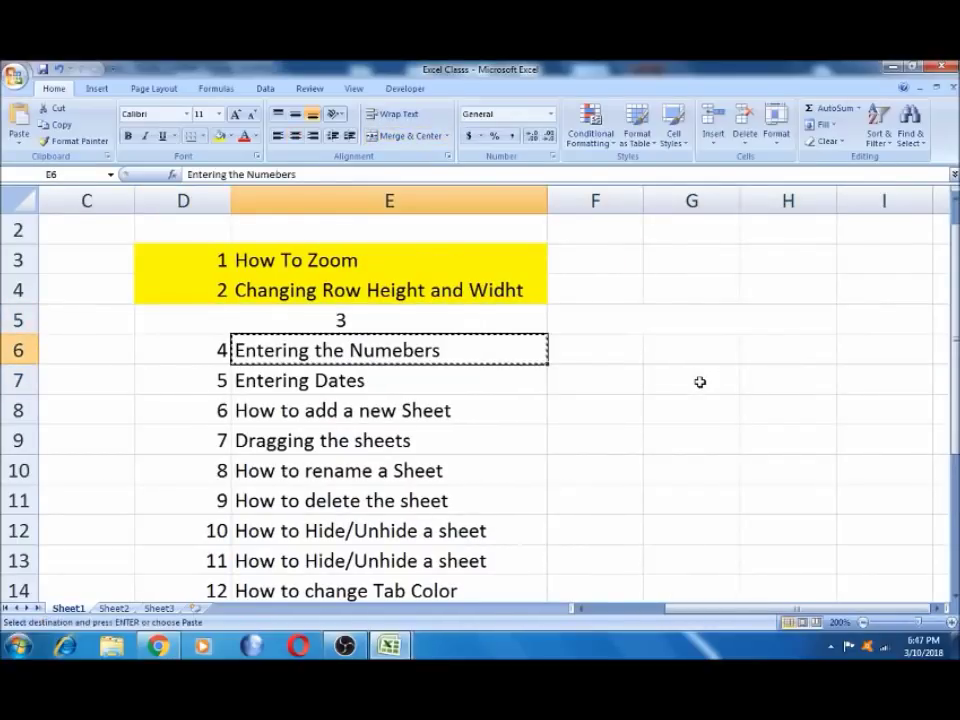
key(Right)
key(Up)
key(ctrl+v)
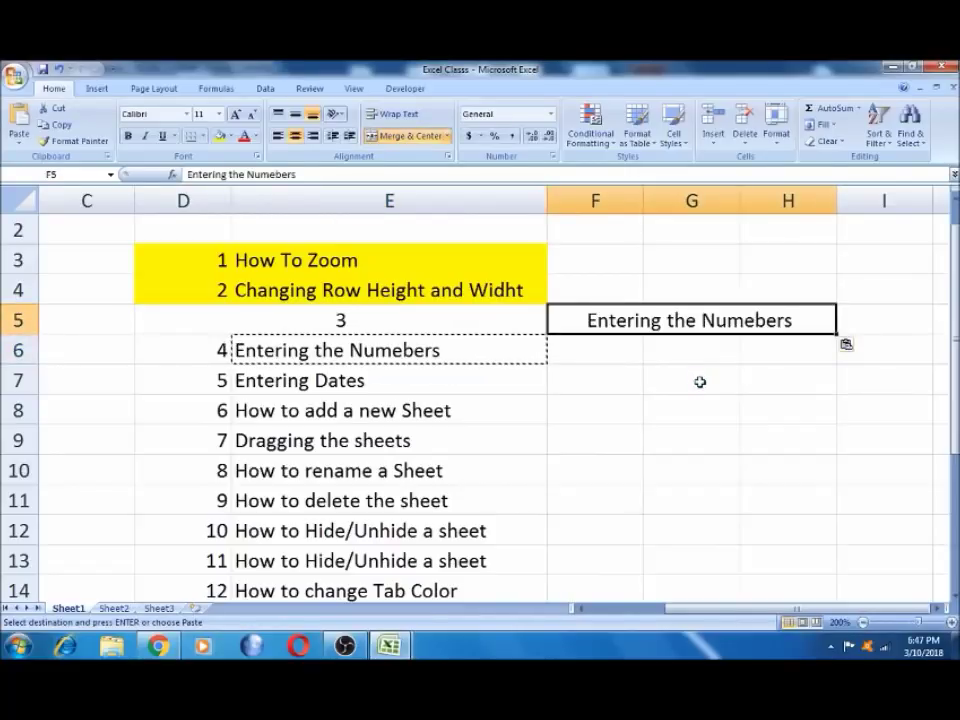
click(614, 357)
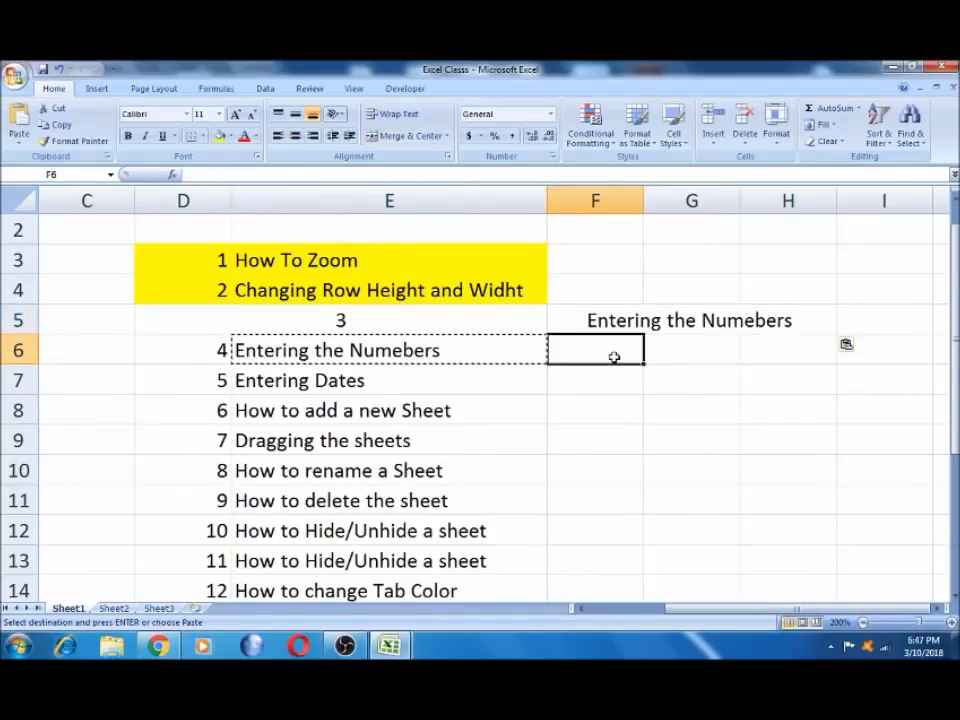
text(1)
key(Right)
text(3)
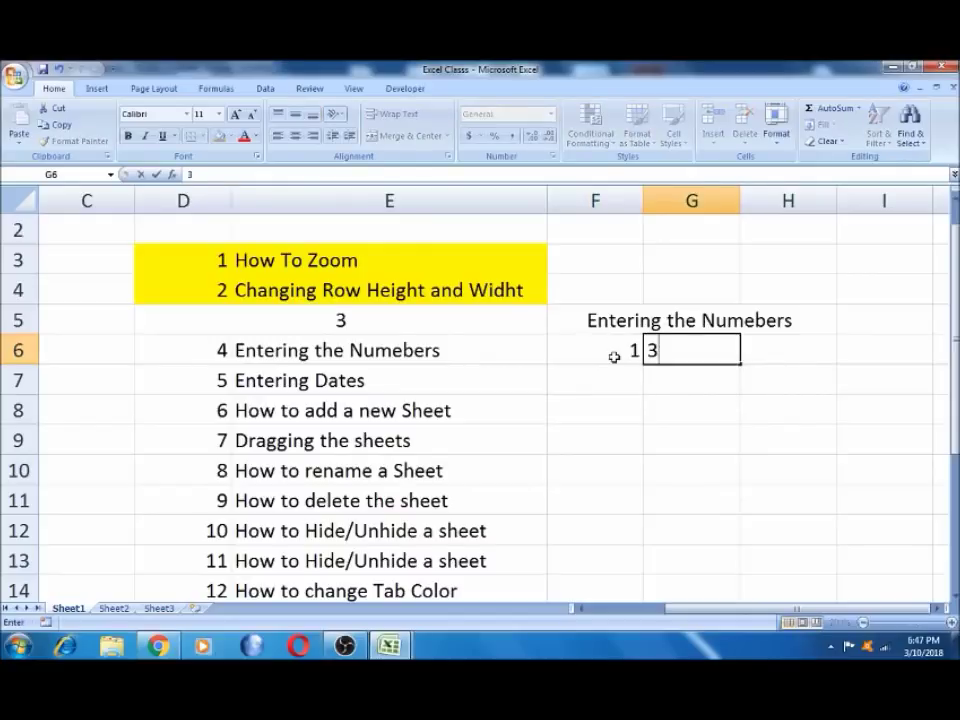
key(Right)
text(5)
key(Right)
key(Left)
key(Left)
key(Left)
key(Up)
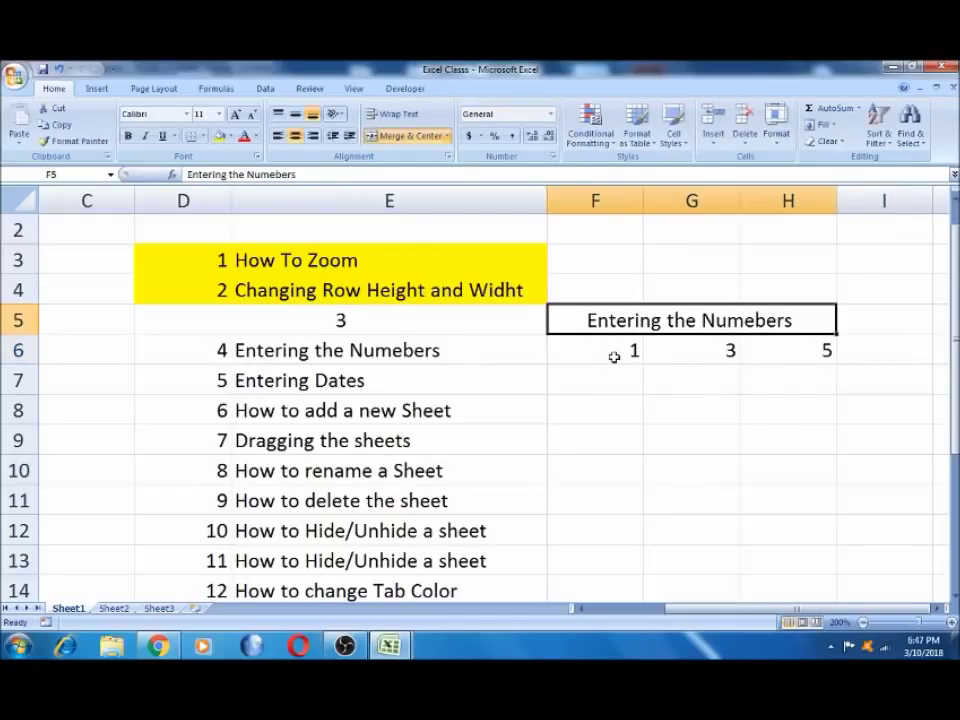
click(321, 230)
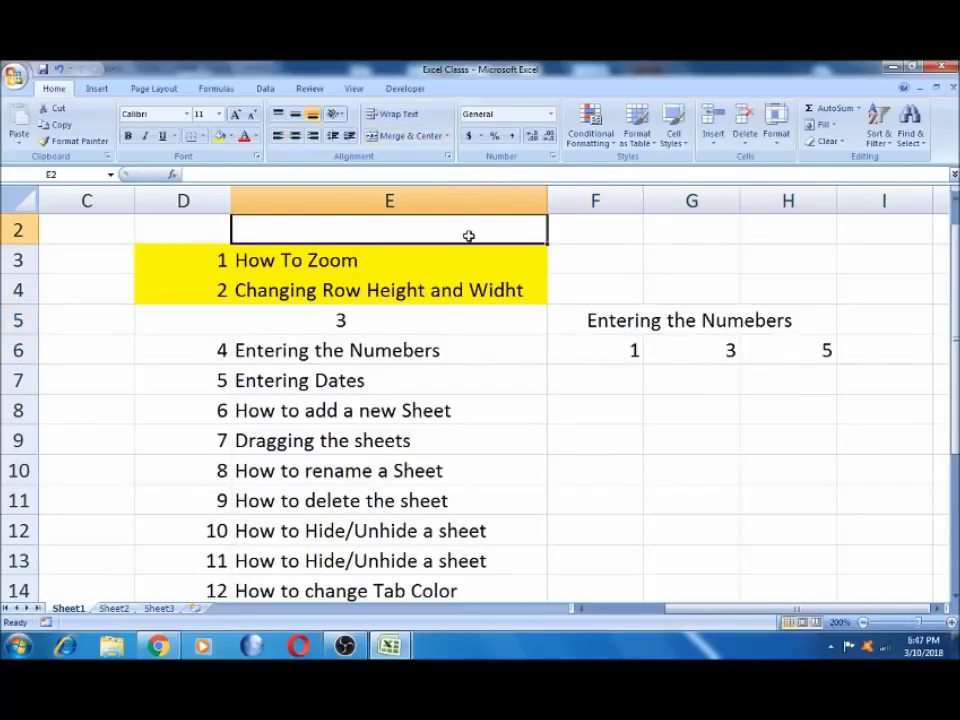
click(651, 320)
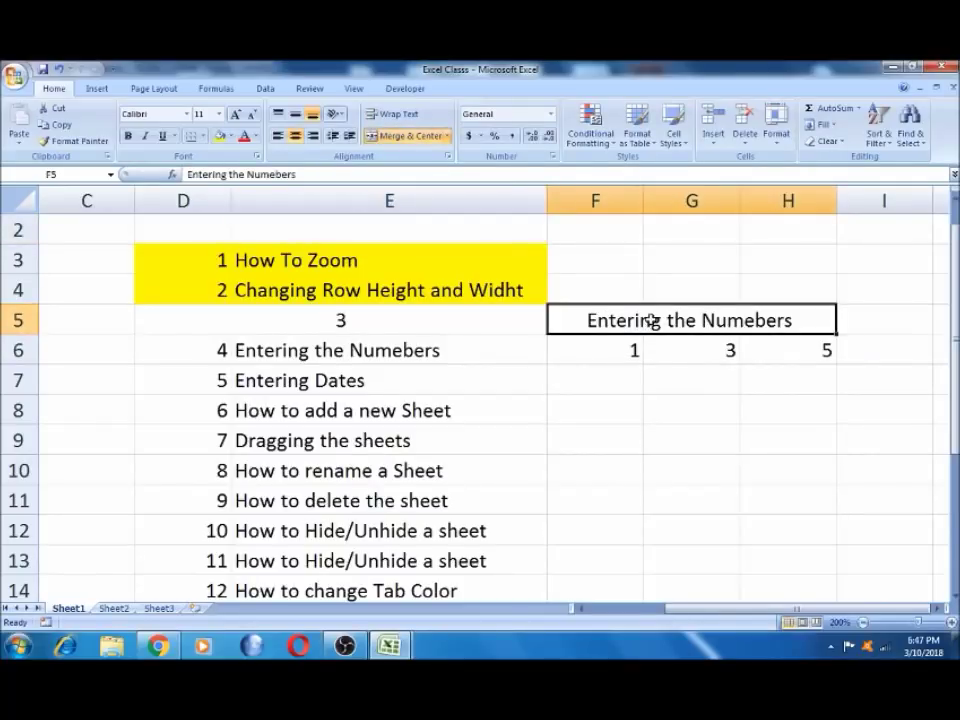
key(ctrl+z)
click(343, 322)
key(ctrl+z)
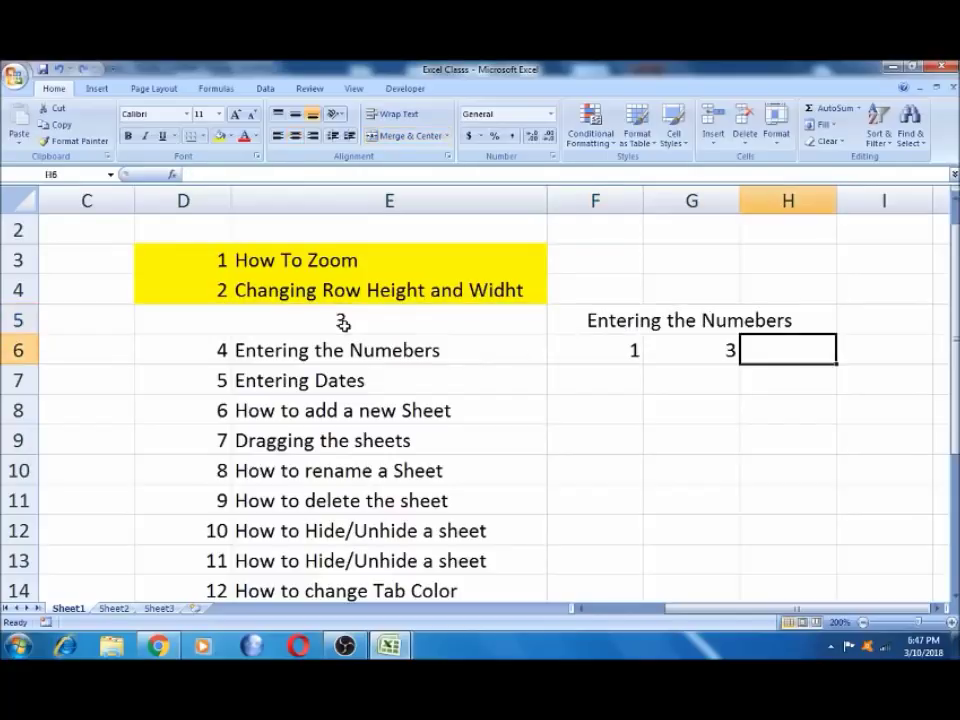
key(ctrl+z)
key(ctrl+z)
key(ctrl+z)
scroll(343, 322, down, 3)
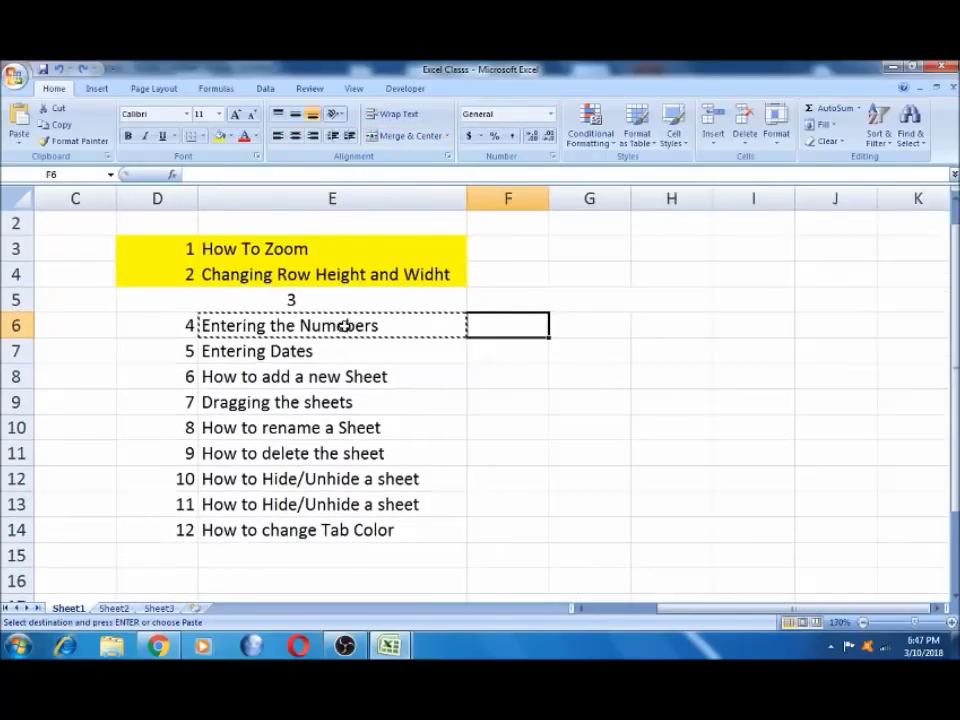
Undo to restore 'Merging Two Cells' in E5, then fill D5:E5 yellow.
key(ctrl+z)
key(ctrl+z)
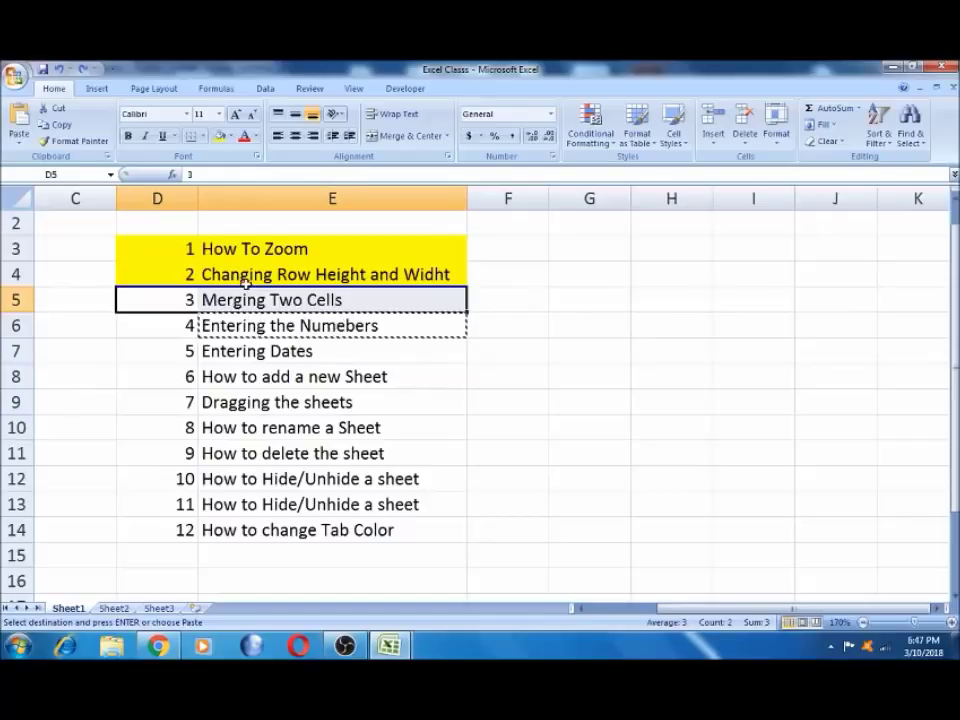
click(245, 284)
click(241, 301)
key(Escape)
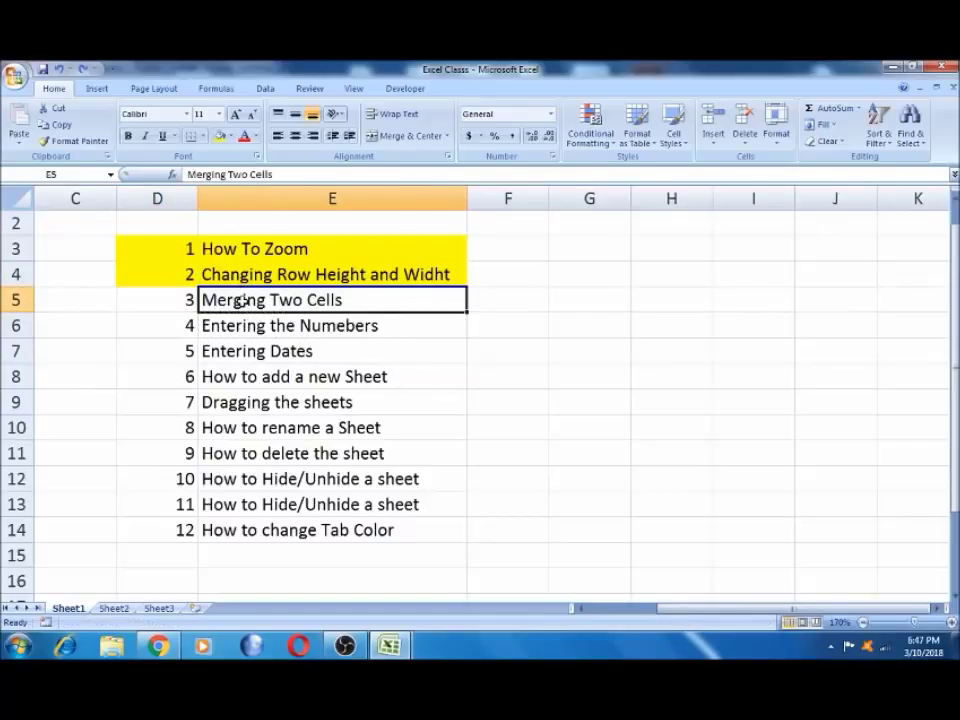
drag(176, 297, 238, 298)
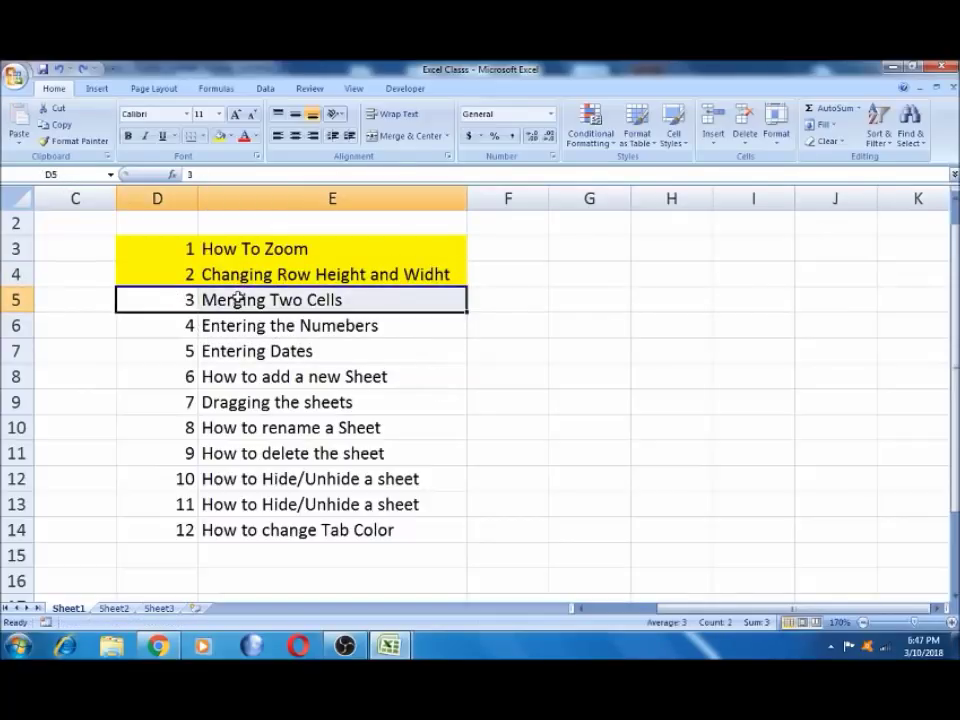
click(219, 135)
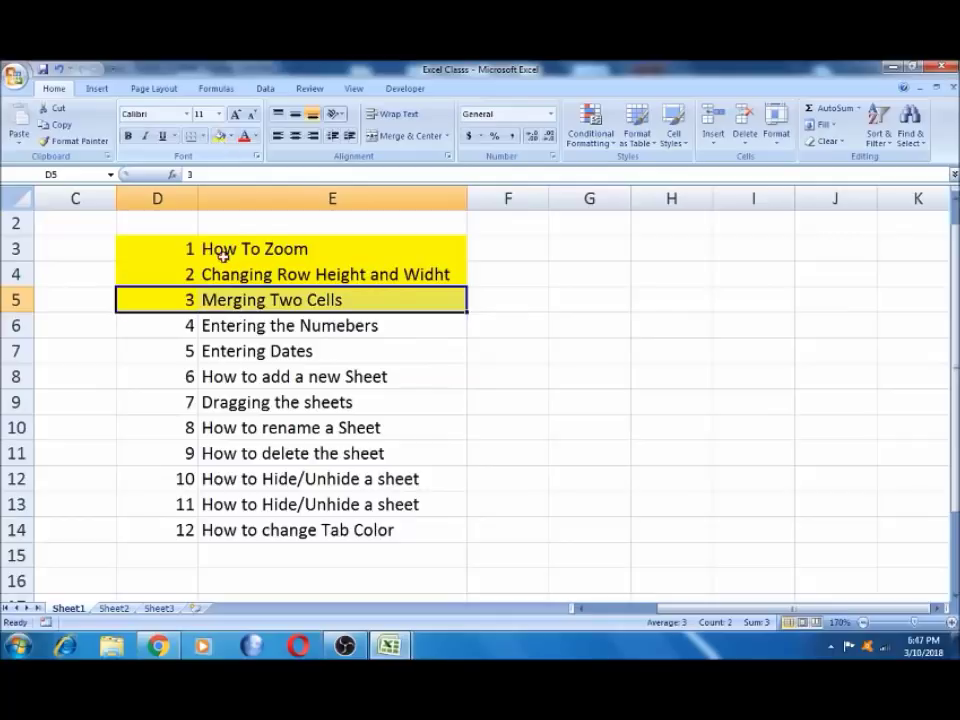
click(236, 330)
key(Left)
key(Left)
key(Left)
key(Left)
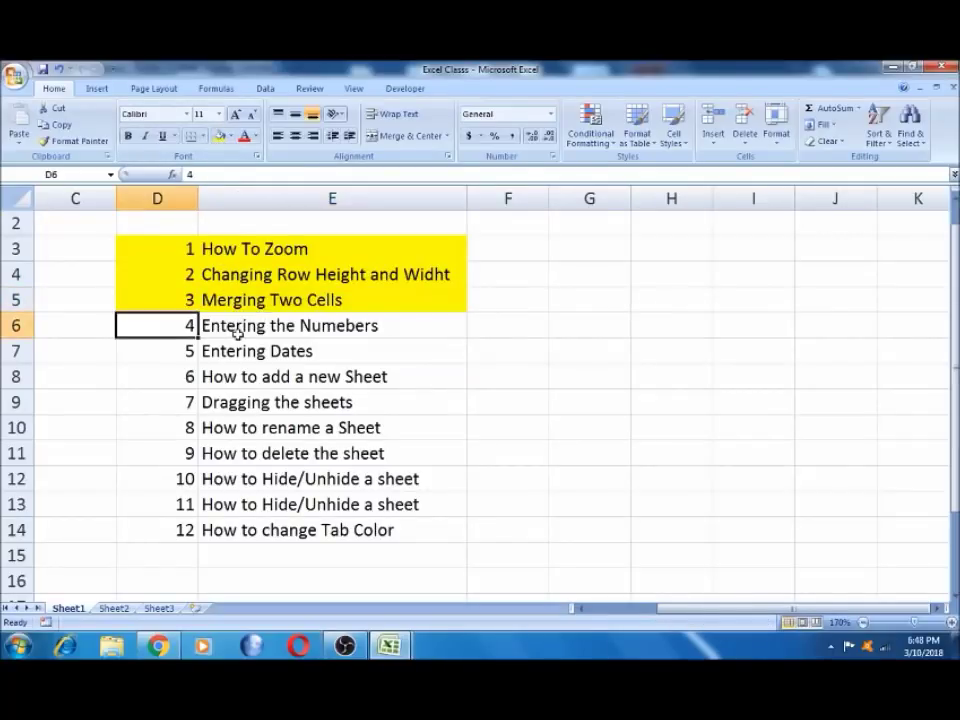
Clear the old topic numbers from D3:D14.
key(Up)
key(Up)
key(Up)
key(Up)
key(Up)
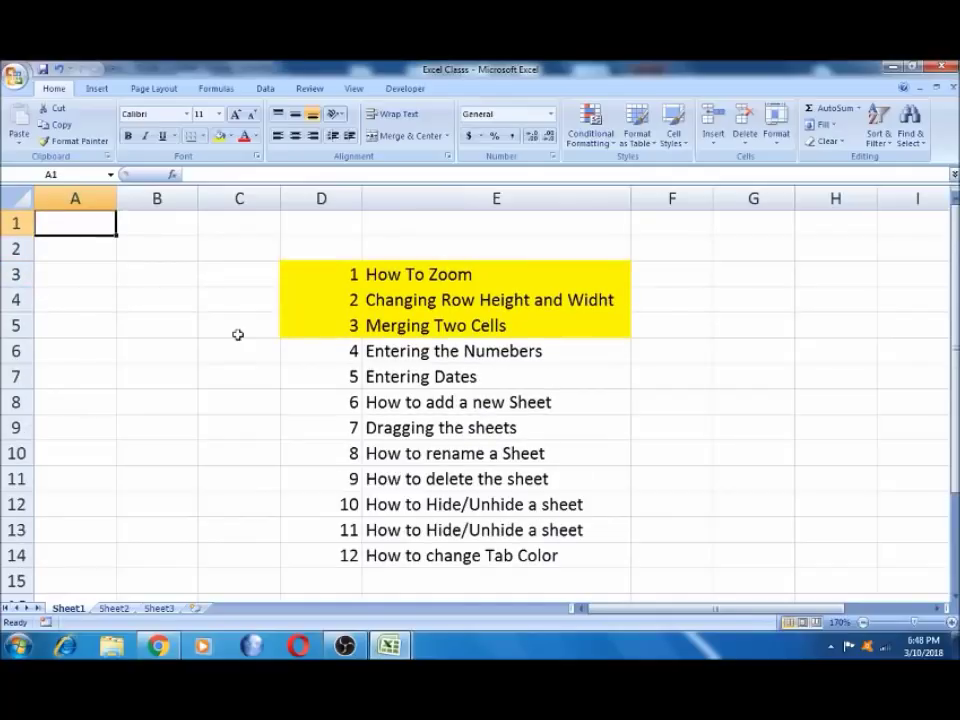
click(333, 272)
key(ctrl+shift+Down)
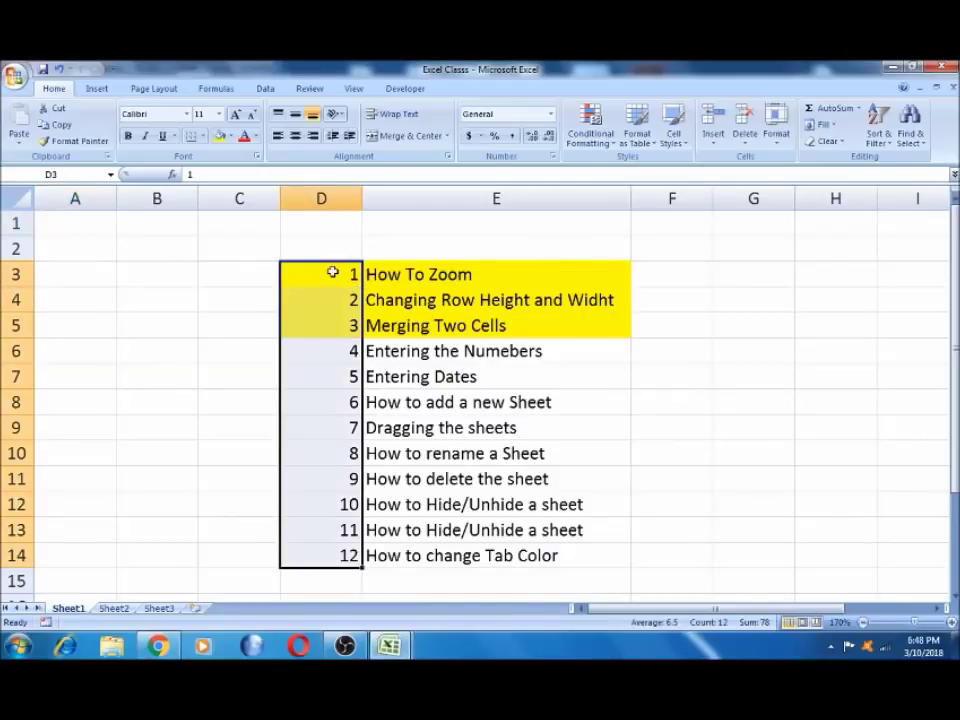
key(Delete)
Enter the starter numbers 1, 2 and 3 in D3:D5.
click(333, 272)
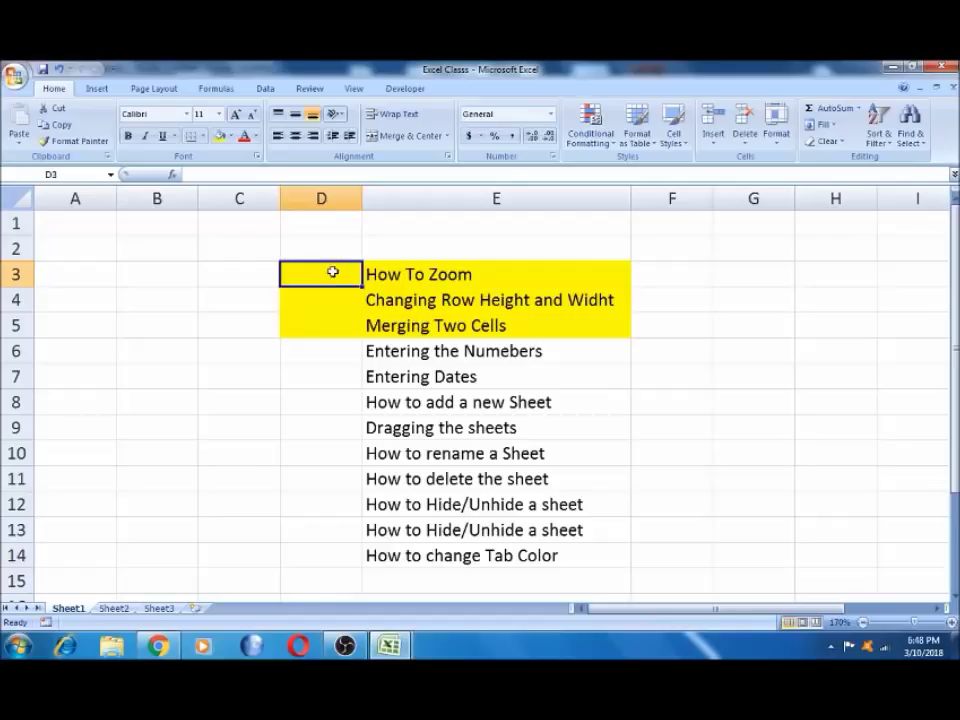
text(1)
key(Return)
text(2)
key(Return)
text(3)
key(Return)
key(Up)
key(Up)
key(Up)
key(Up)
key(Down)
Auto-fill the numbers from D3:D5 down to 12 in row 14.
key(shift+Down)
key(shift+Down)
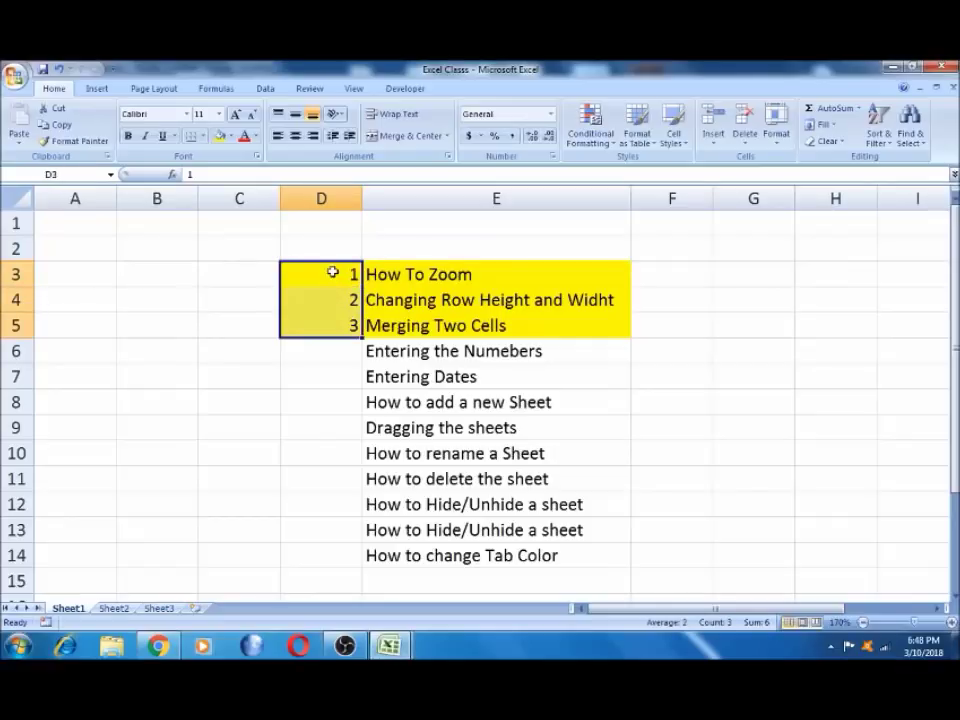
double_click(362, 338)
click(355, 370)
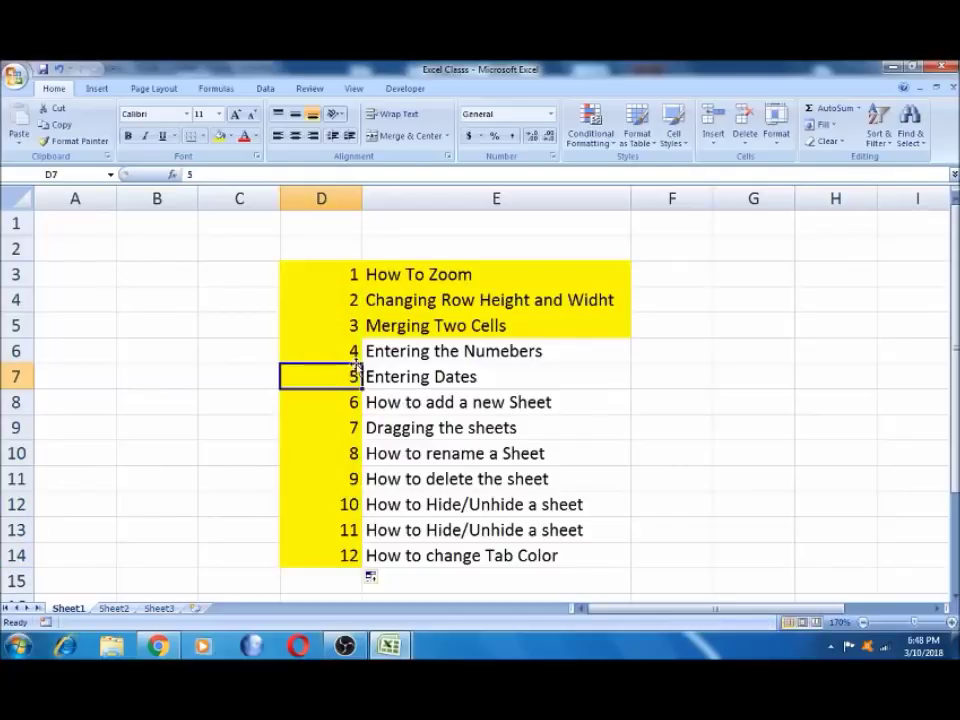
key(Down)
key(Down)
key(Down)
key(Down)
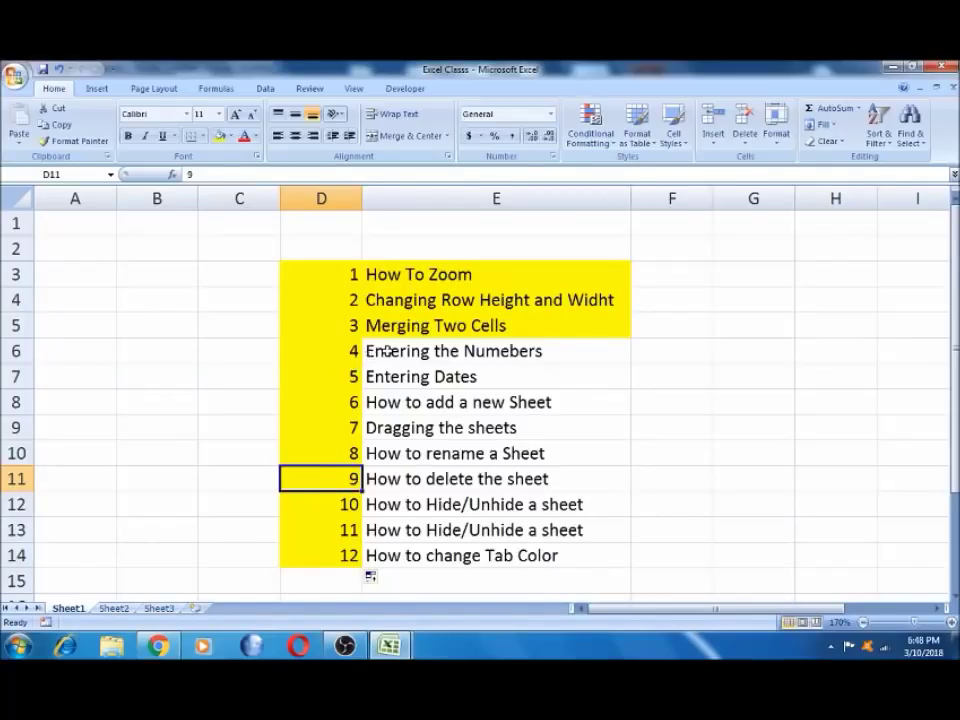
Fill E6, 'Entering the Numebers', yellow and begin entering 'Jan 1' in C3.
click(387, 350)
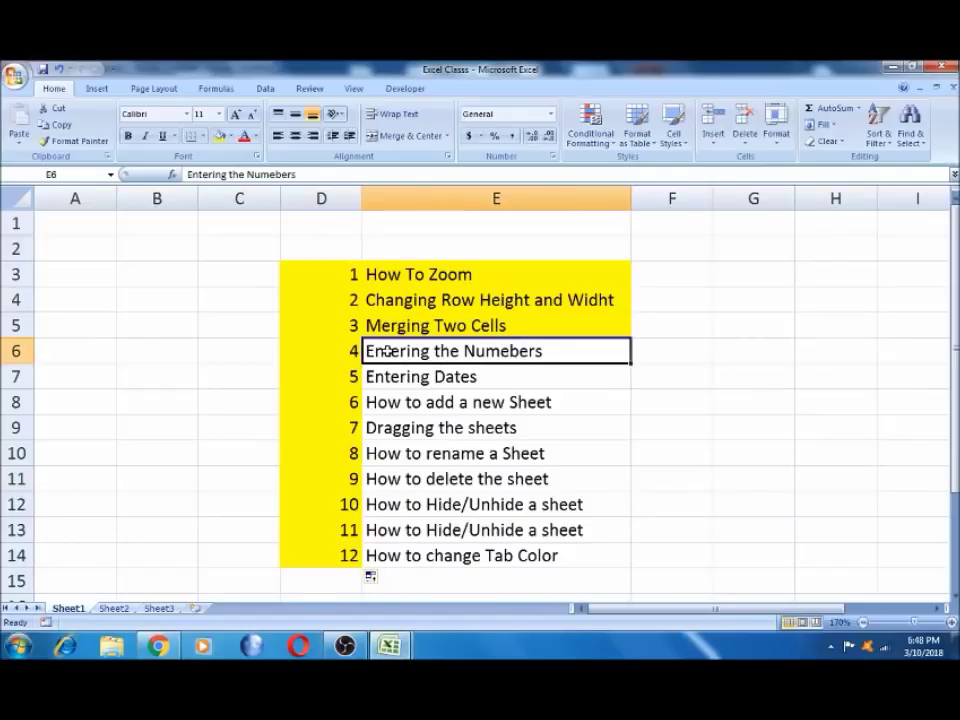
click(217, 136)
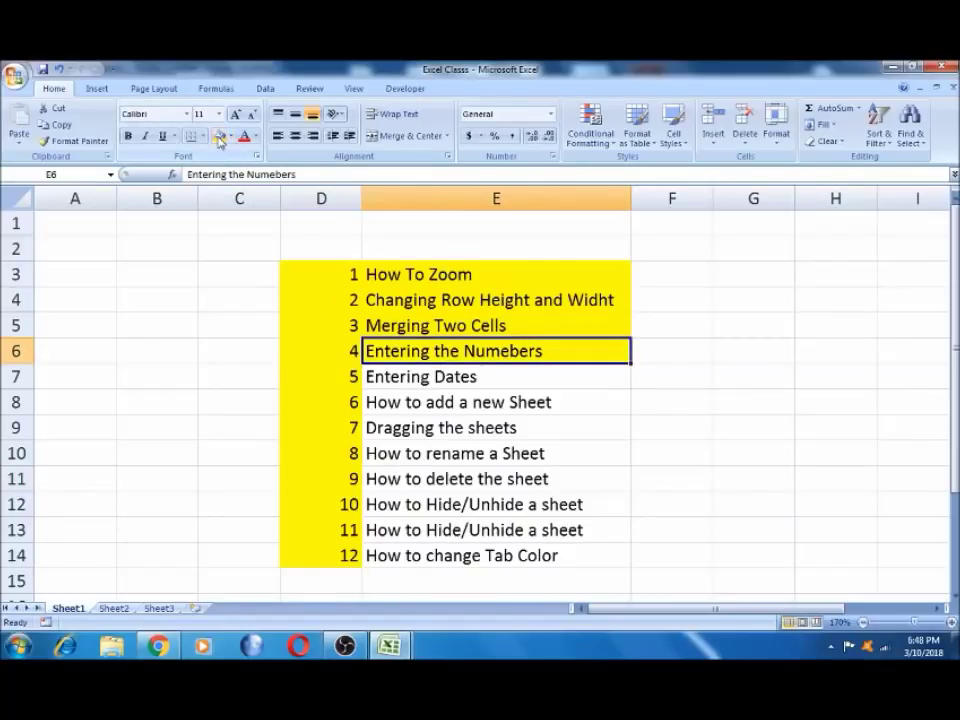
click(228, 267)
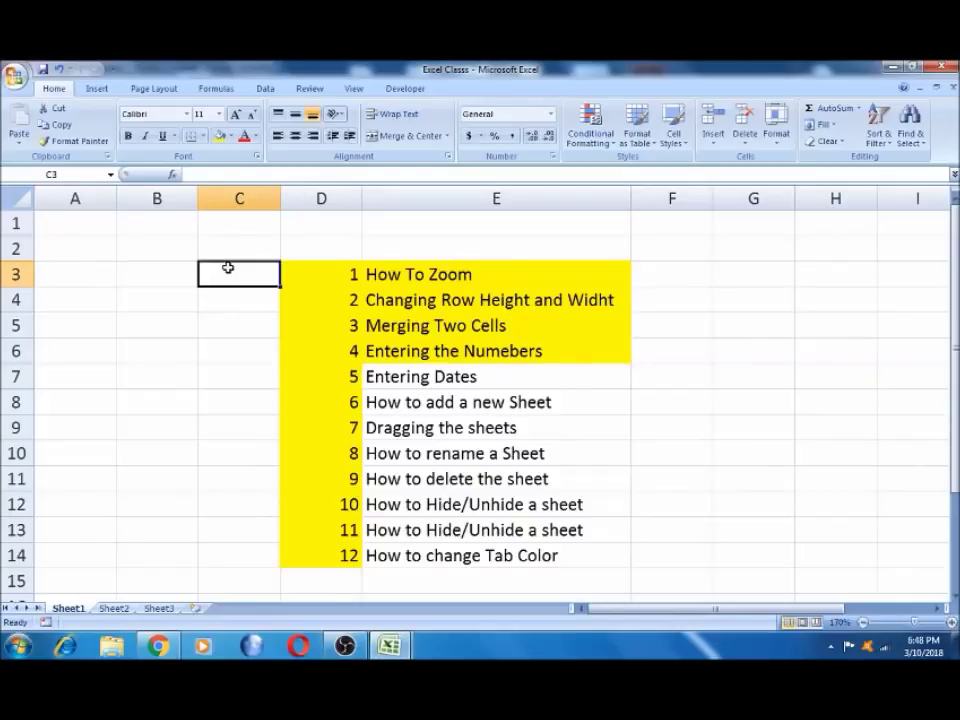
text(Jan 1)
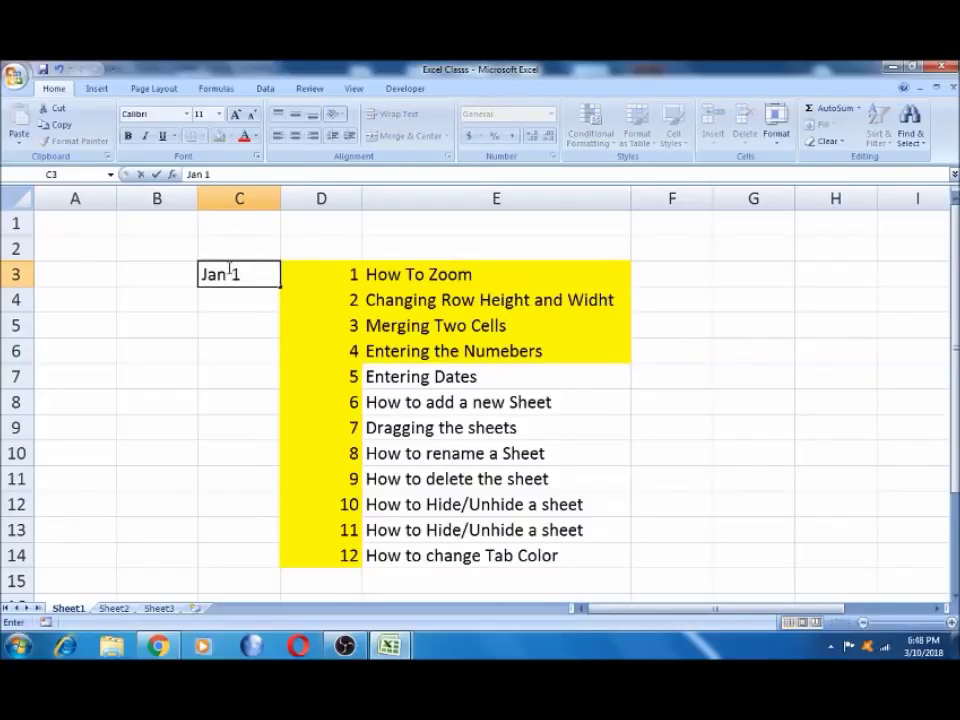
Enter the starting dates Jan 1 in C3 and 2-jan in C4.
key(Tab)
click(227, 267)
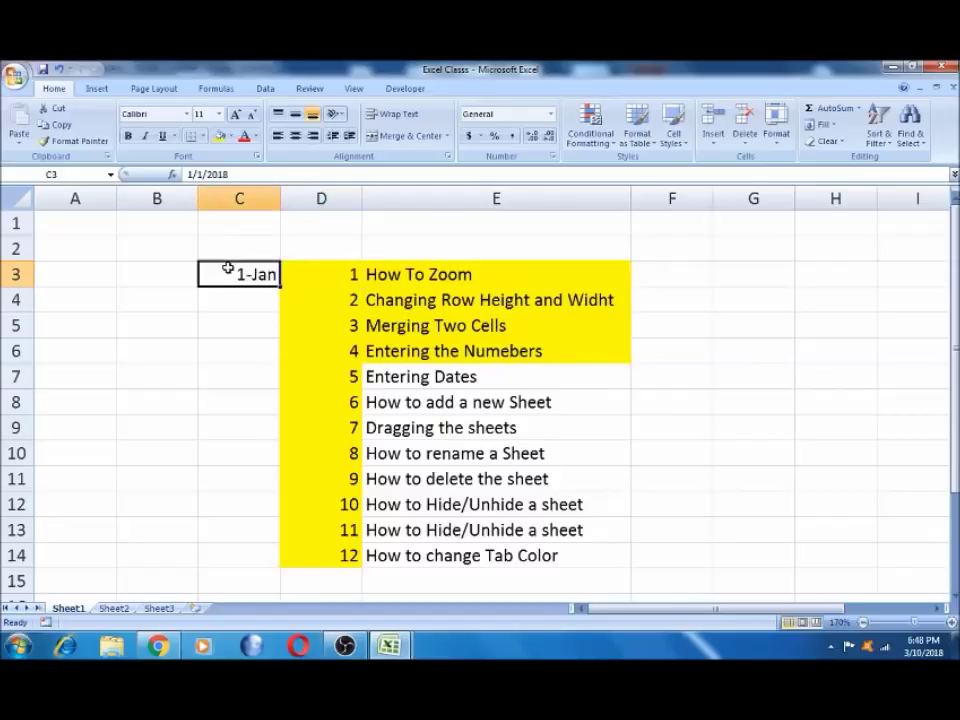
click(273, 298)
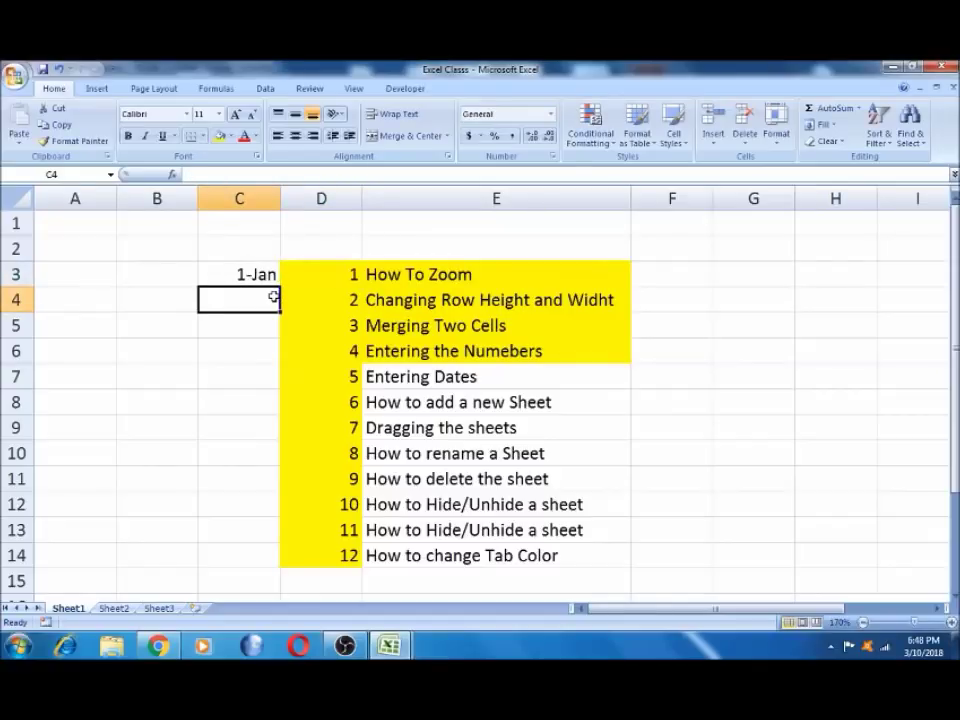
text(2-jan)
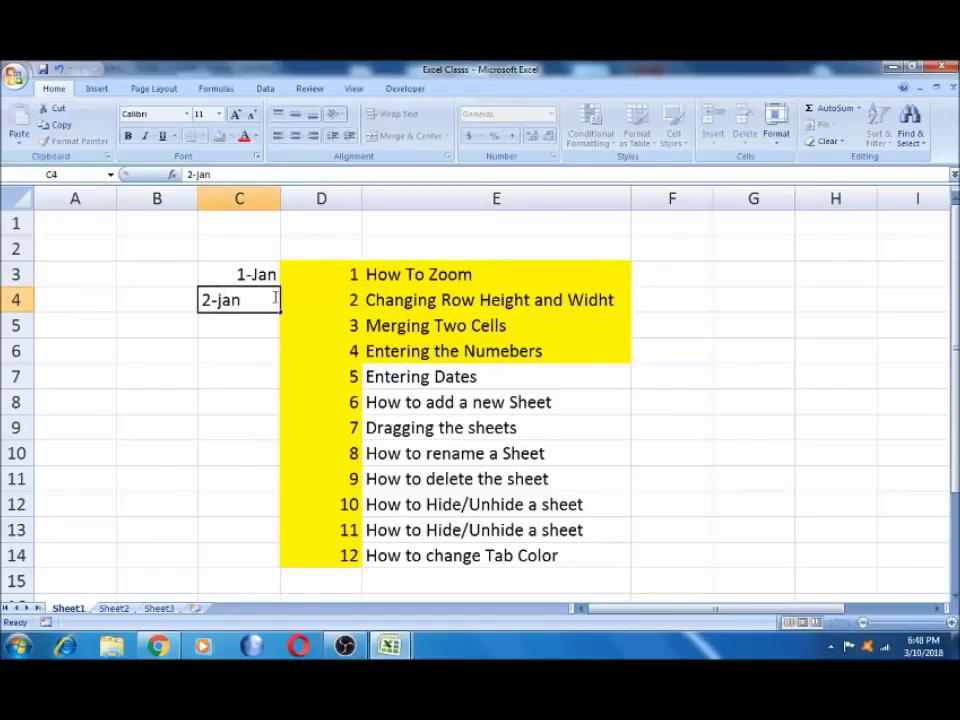
key(Tab)
AutoFill the two dates down to C14 for 1-Jan through 12-Jan, then move to B3.
click(253, 274)
key(shift+Down)
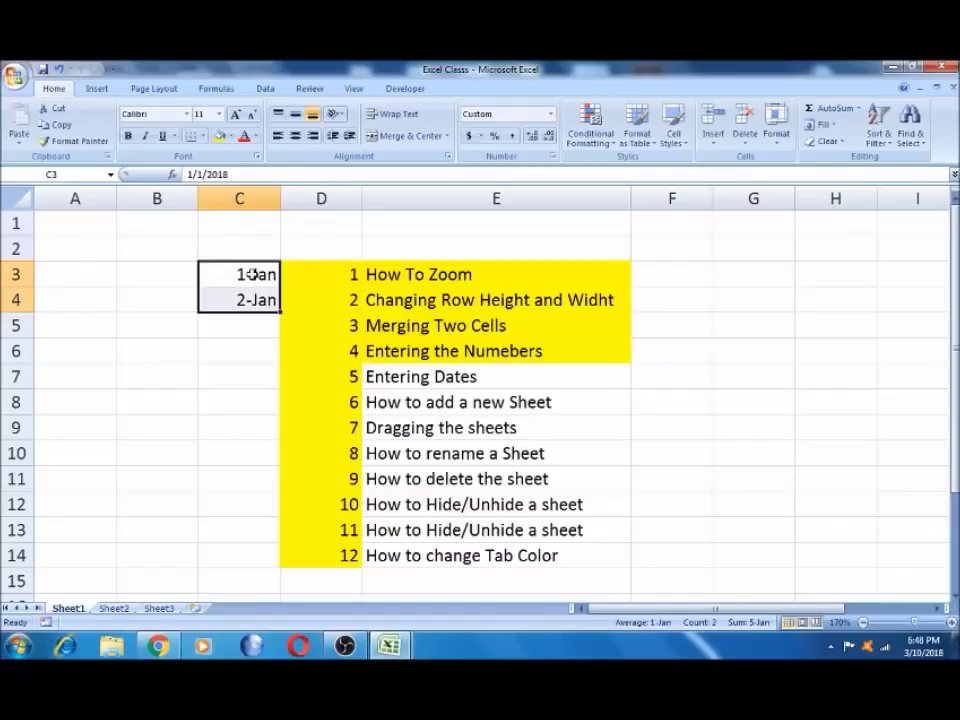
double_click(281, 312)
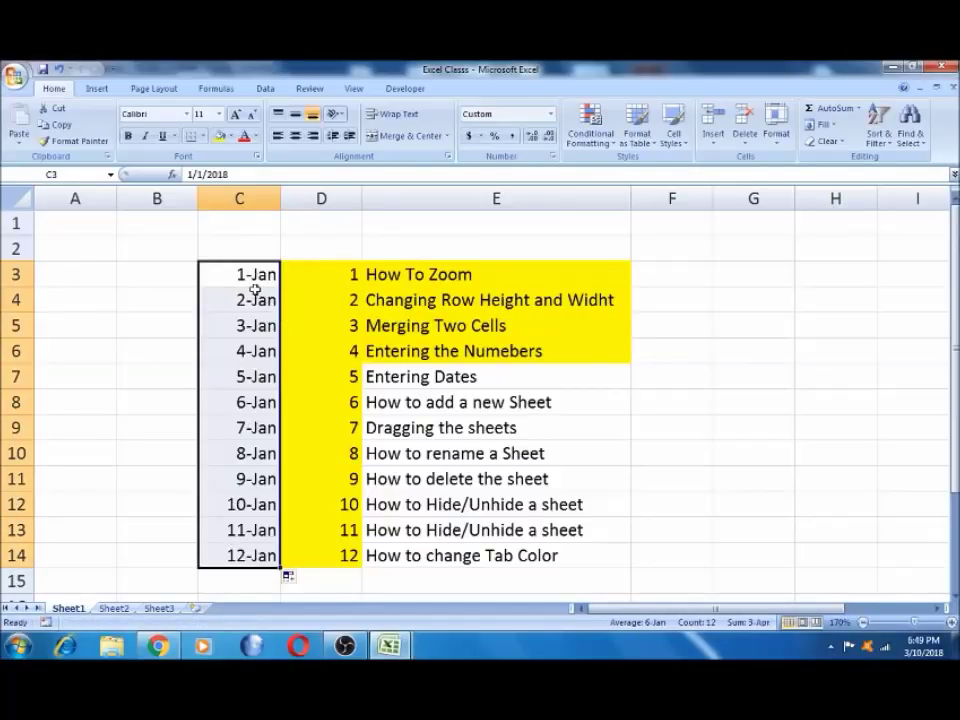
click(235, 481)
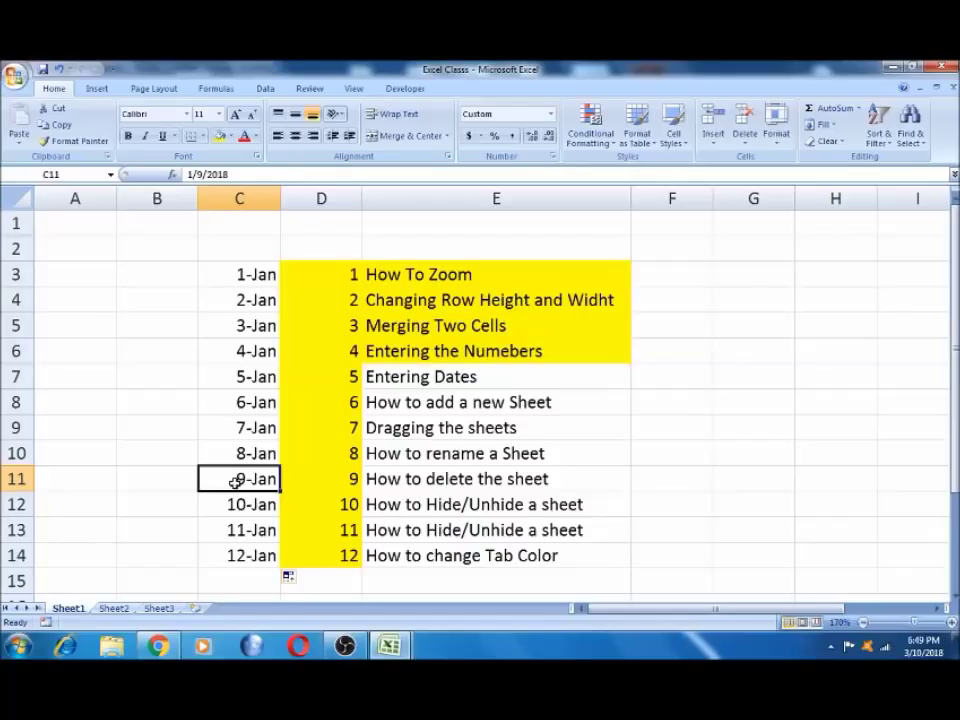
key(Up)
key(Up)
key(Up)
key(Up)
key(Up)
key(Up)
key(Up)
key(Up)
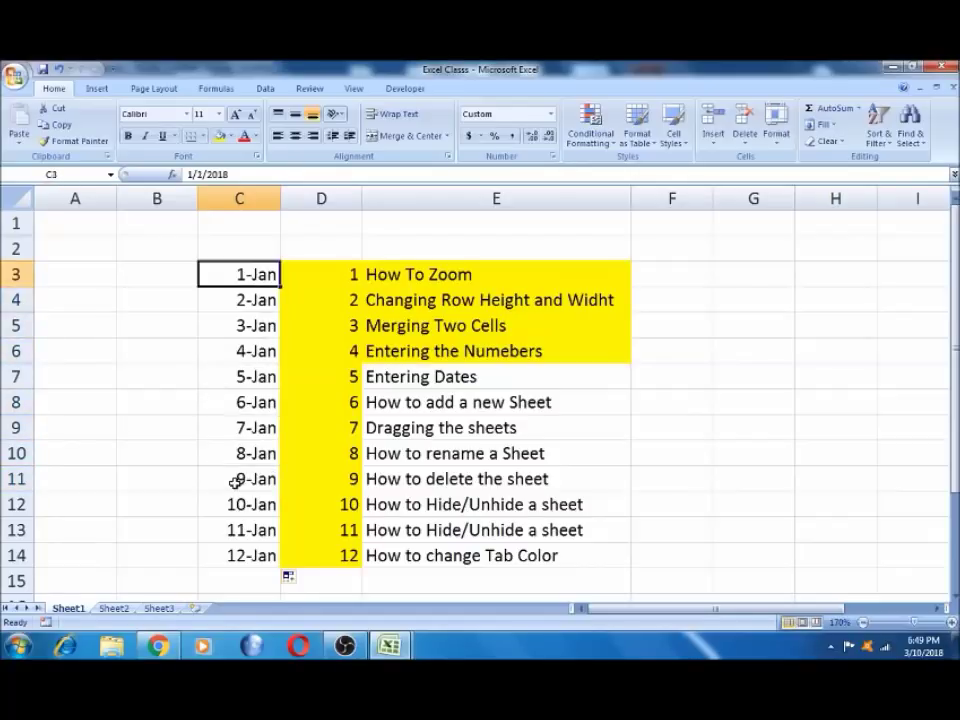
key(Left)
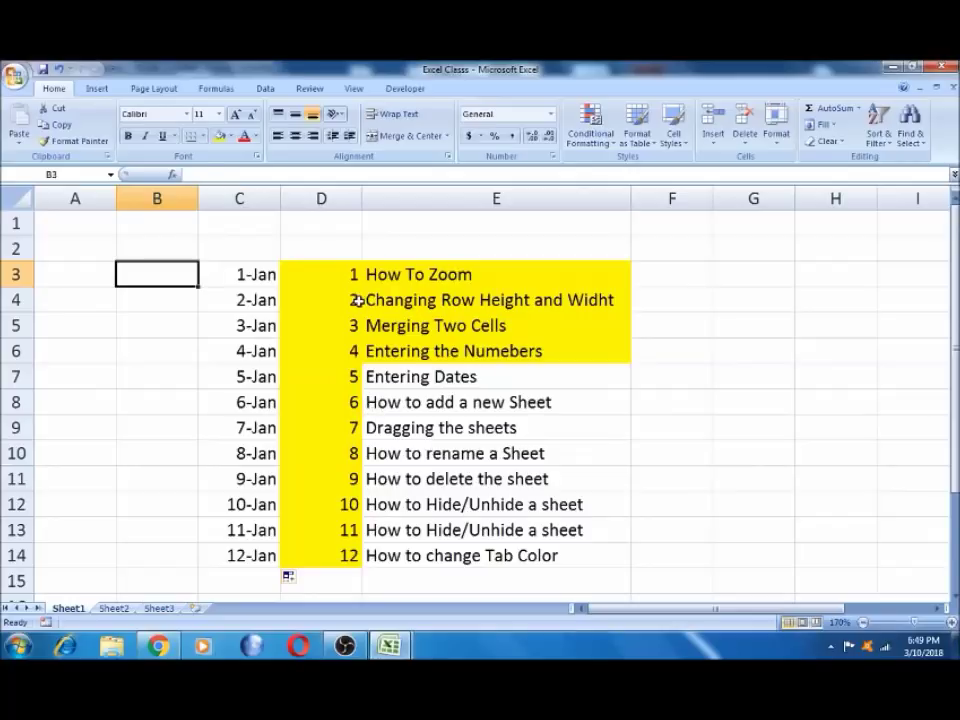
click(344, 280)
key(Left)
key(Left)
text(2)
key(Return)
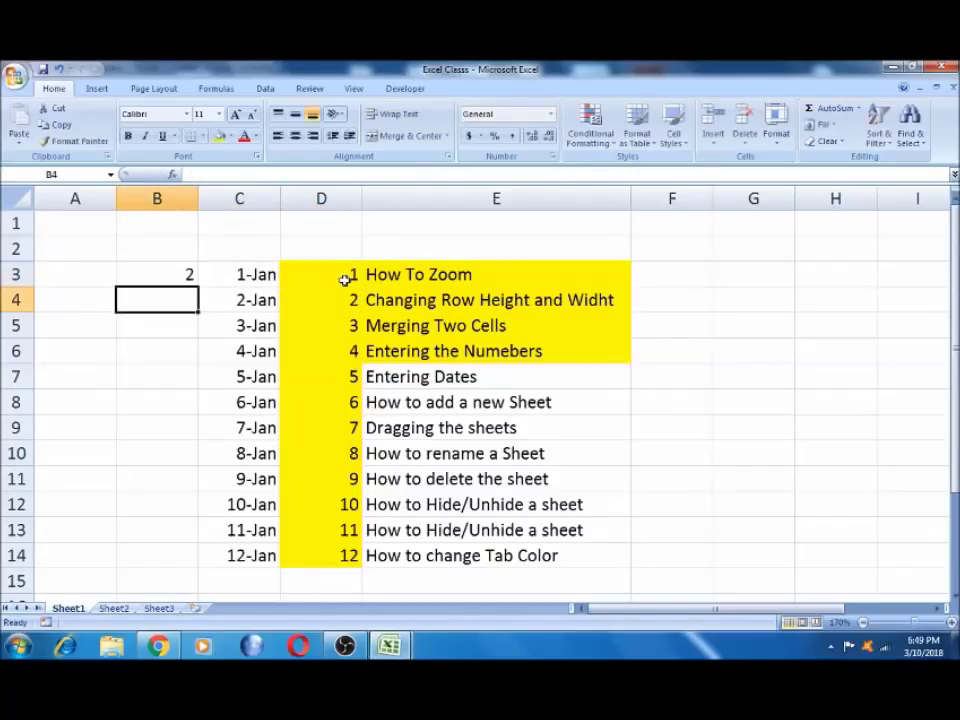
text(4)
key(Return)
text(6)
key(Return)
key(Up)
key(Up)
key(Up)
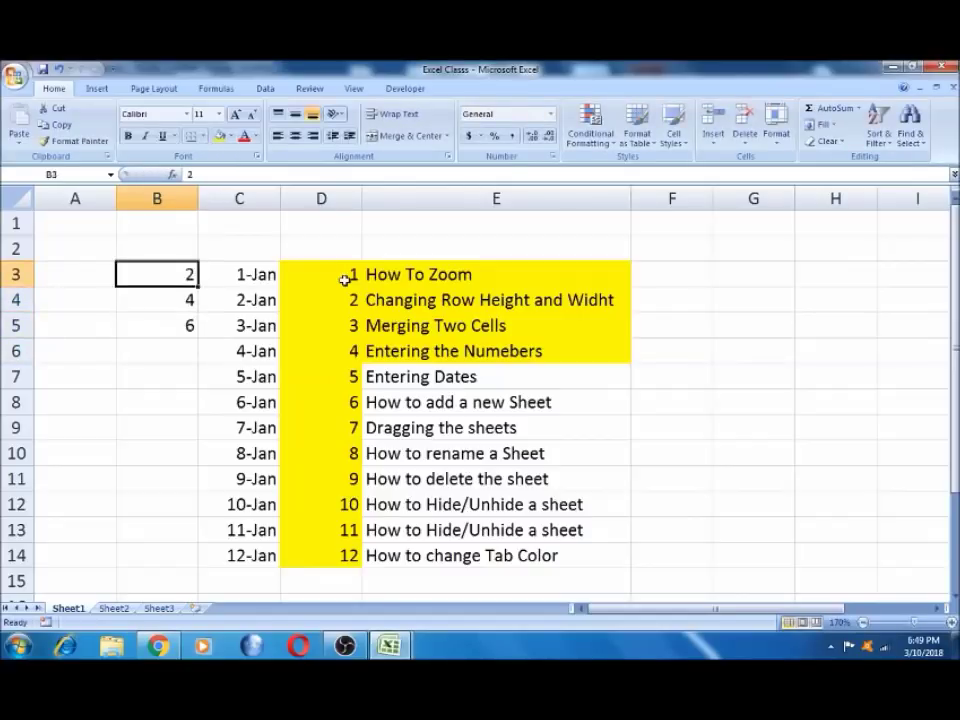
key(shift+Down)
key(shift+Down)
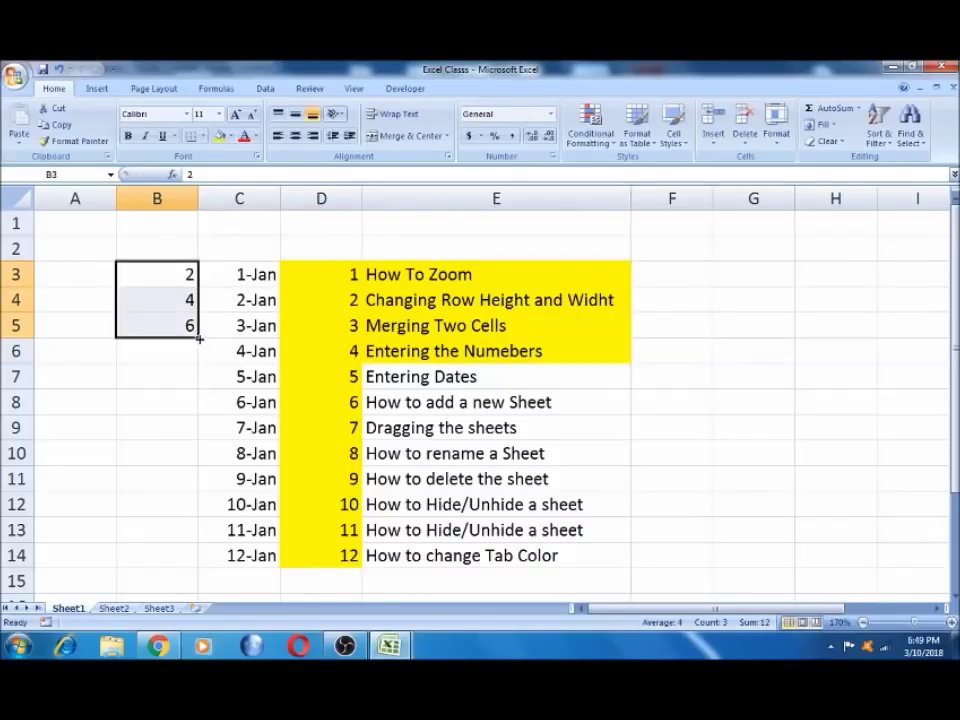
drag(199, 340, 199, 565)
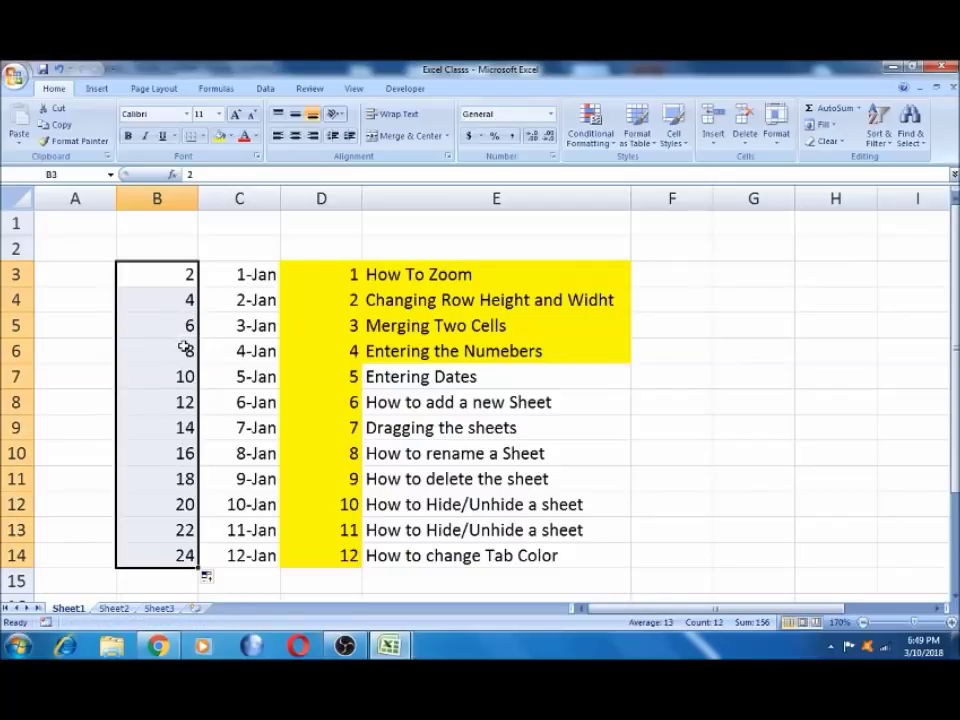
click(183, 371)
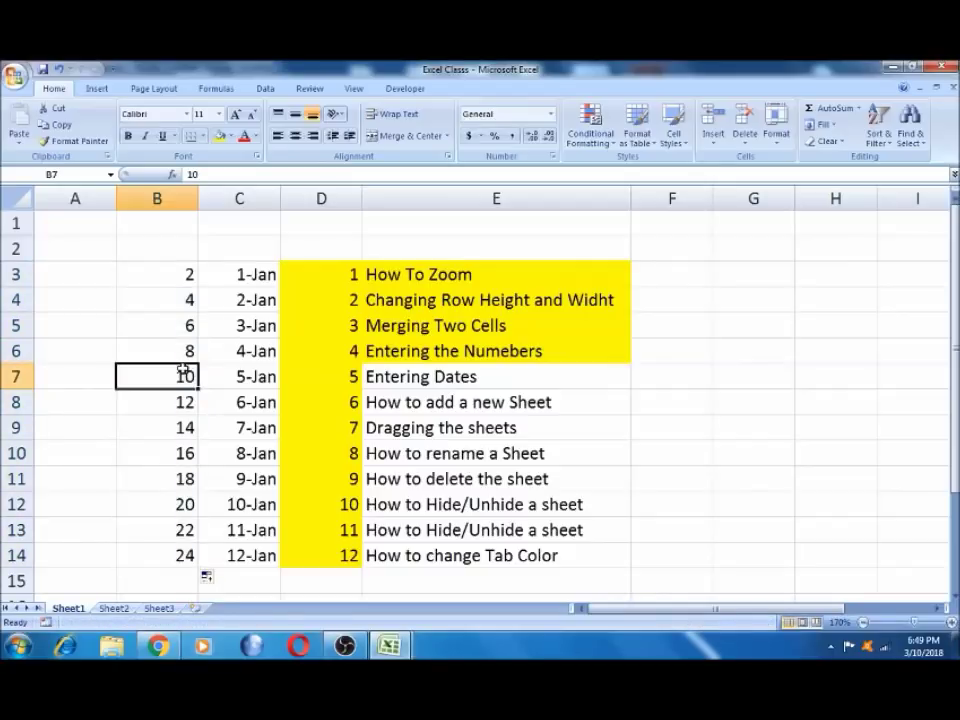
key(Up)
key(Up)
key(Up)
key(Up)
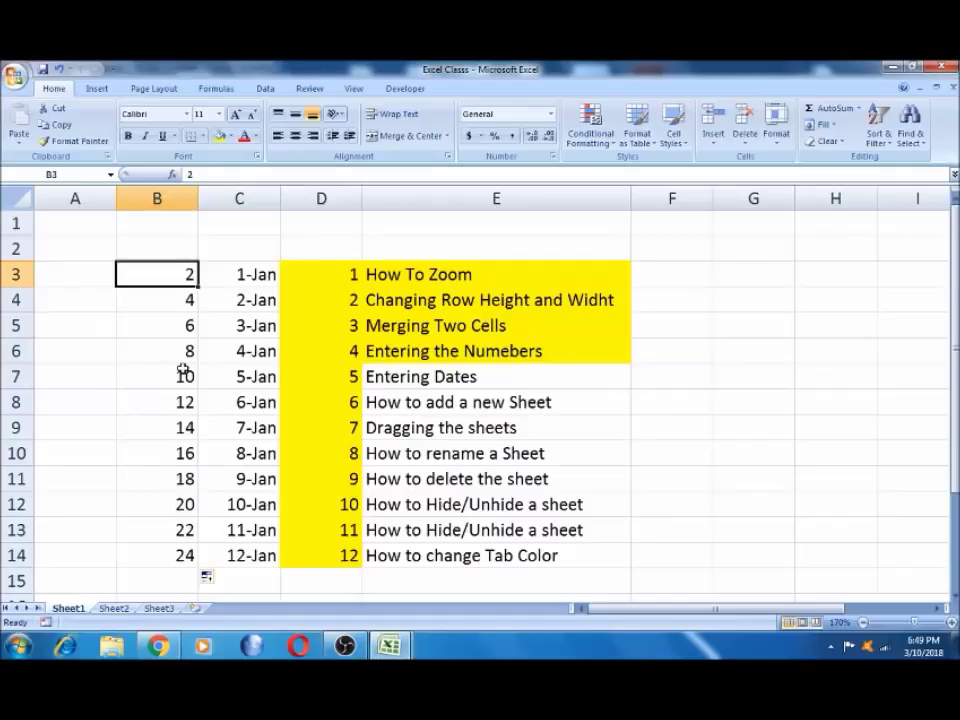
key(ctrl+shift+Down)
key(Delete)
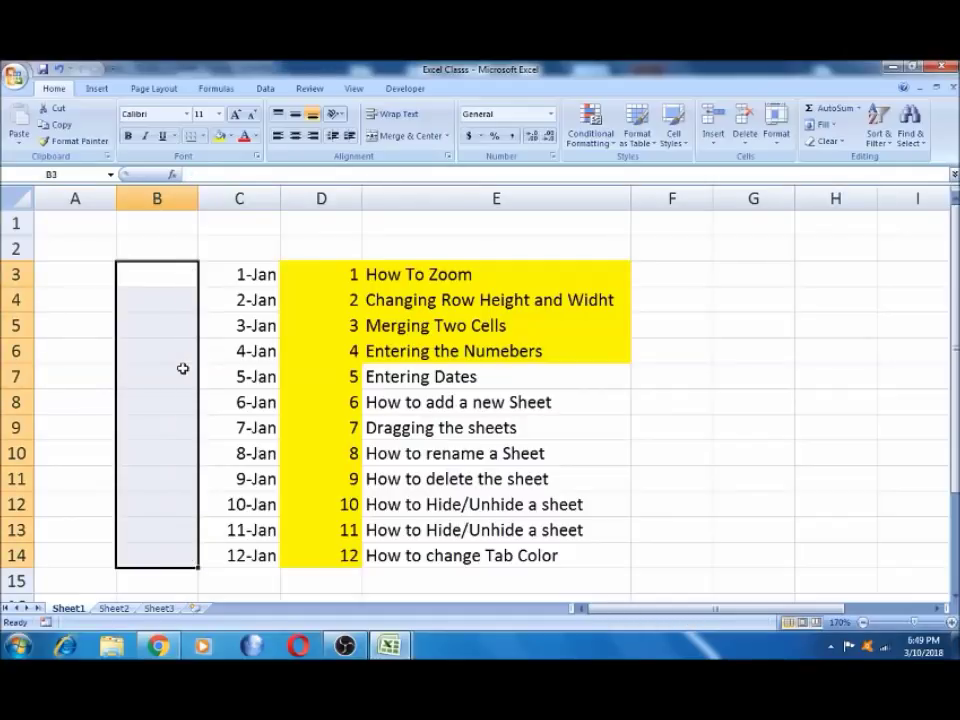
Enter 10 and 20 in B3:B4 and AutoFill the series down to row 14.
click(171, 274)
text(10)
key(Tab)
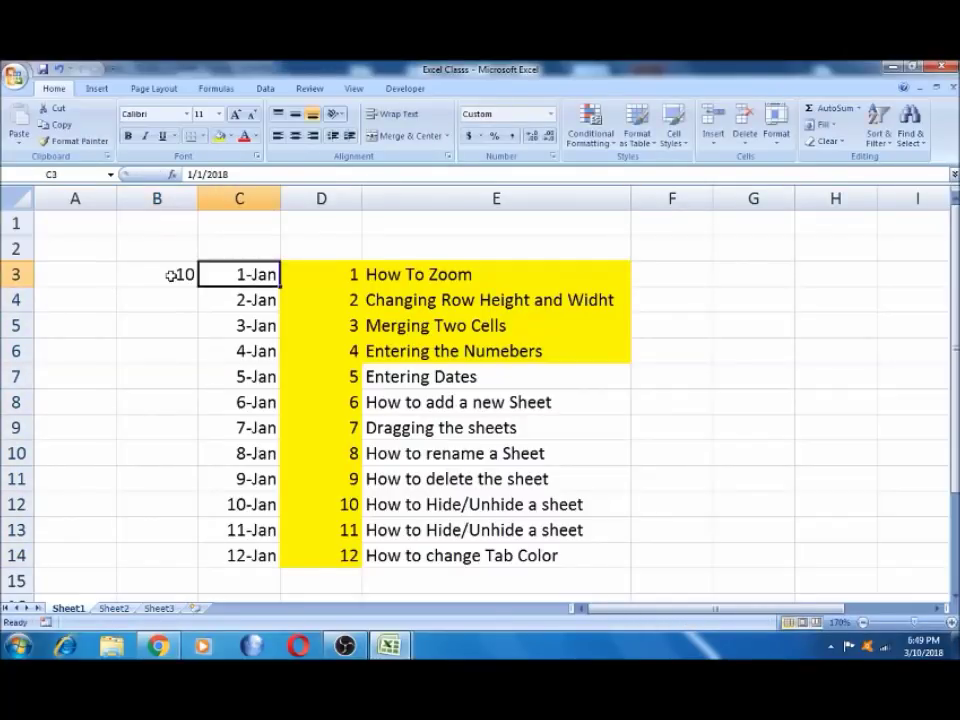
key(Return)
text(20)
key(Tab)
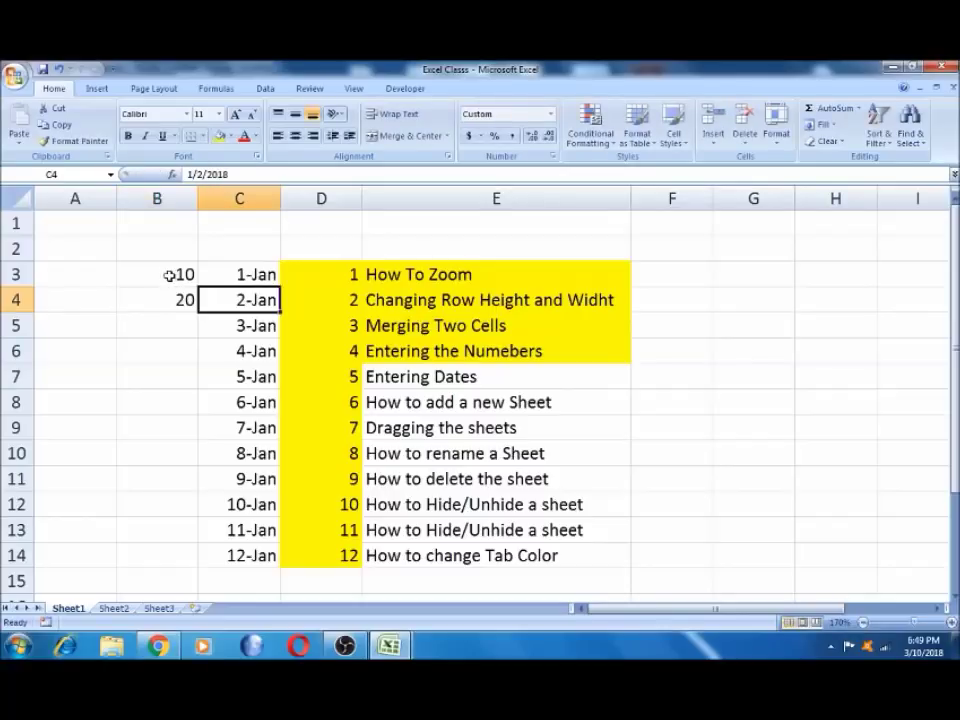
click(170, 275)
key(shift+Down)
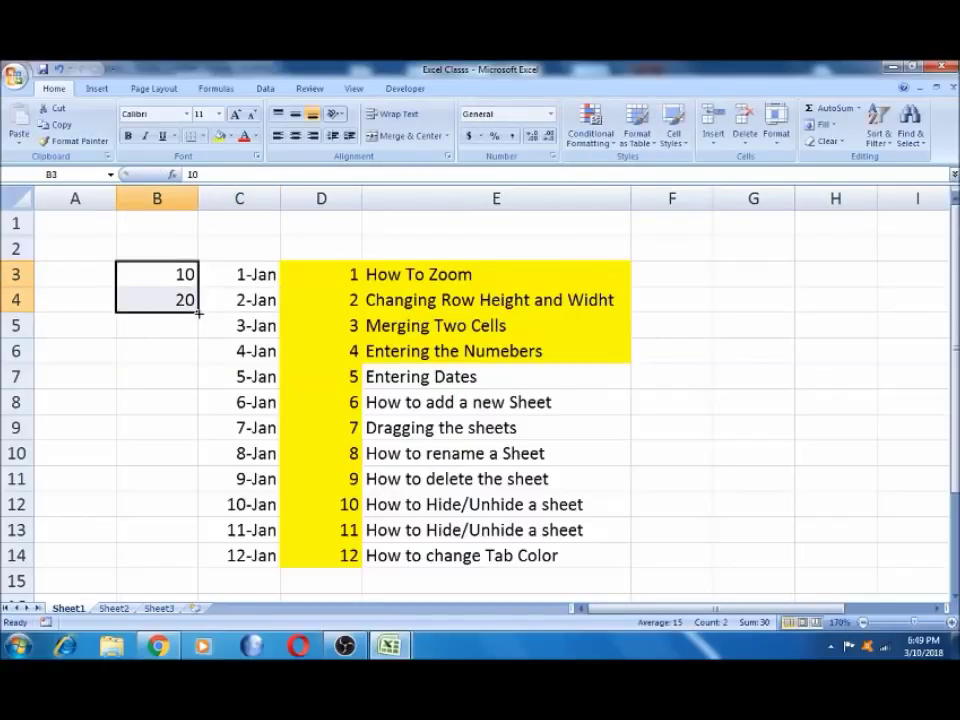
double_click(198, 312)
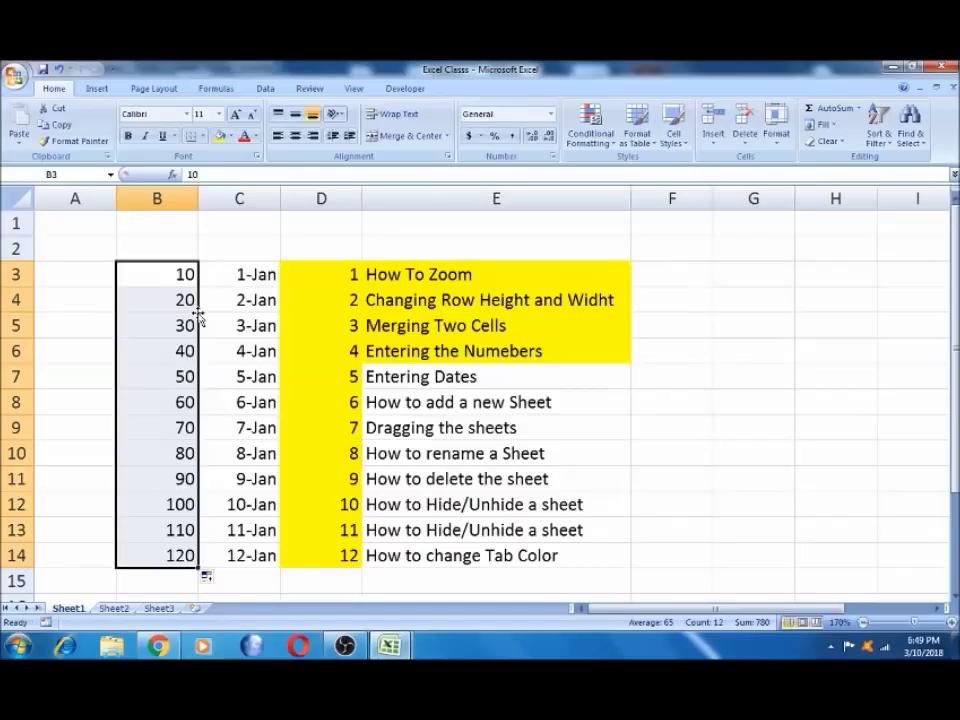
Clear the numbers 10–120 from column B and the dates from C3:C14.
key(Delete)
key(Right)
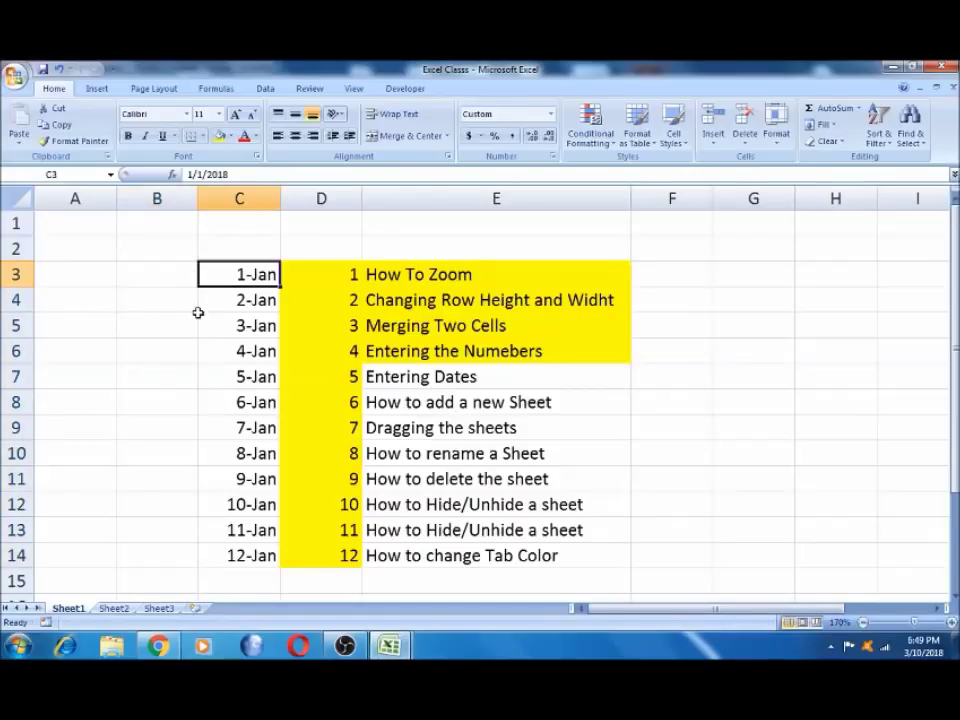
key(shift+Down)
key(ctrl+shift+Down)
key(Delete)
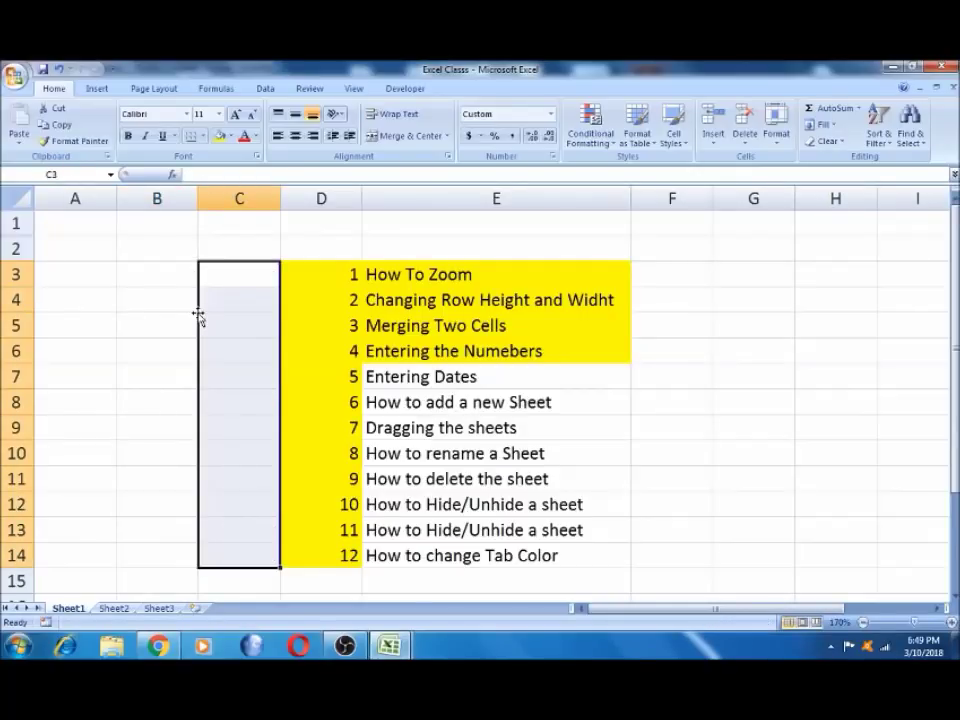
Fill E7, 'Entering Dates', yellow and return to cell A1.
click(441, 386)
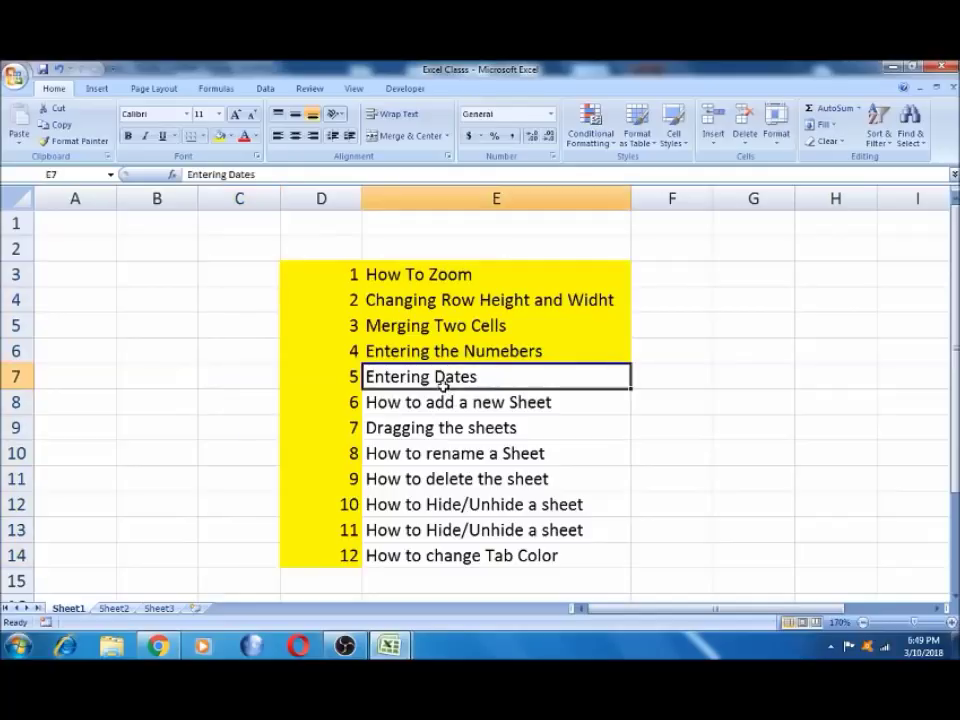
click(219, 137)
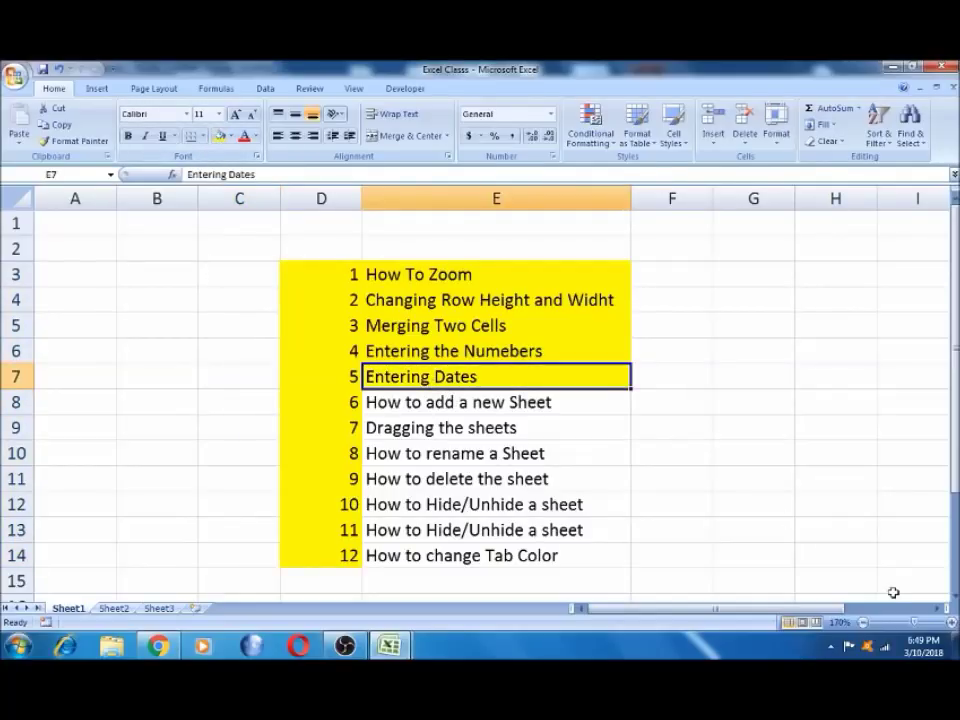
scroll(712, 448, down, 1)
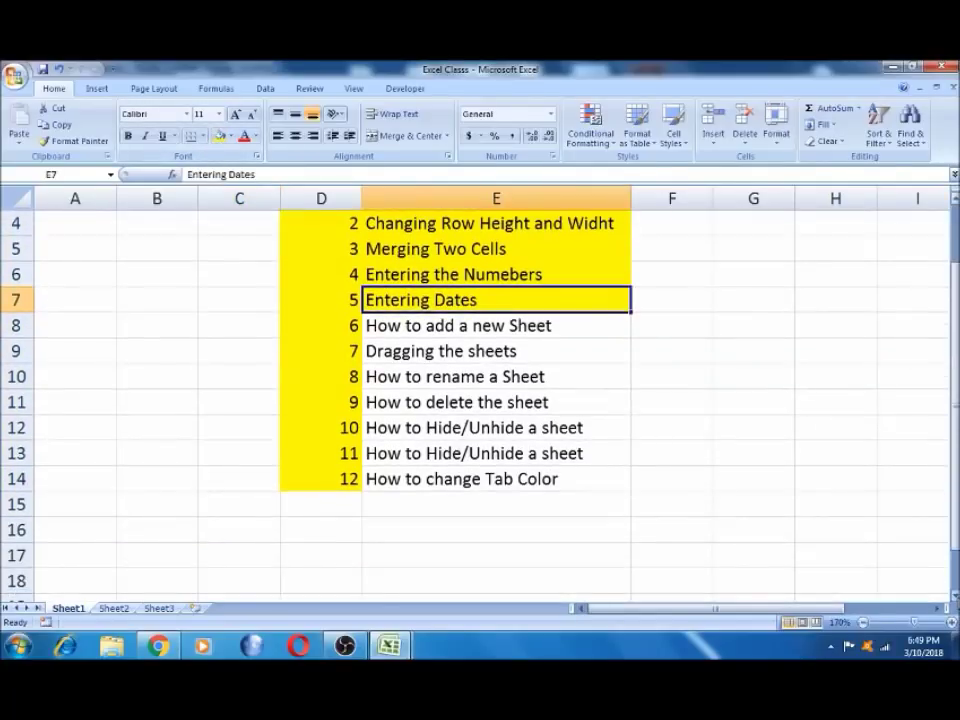
click(540, 326)
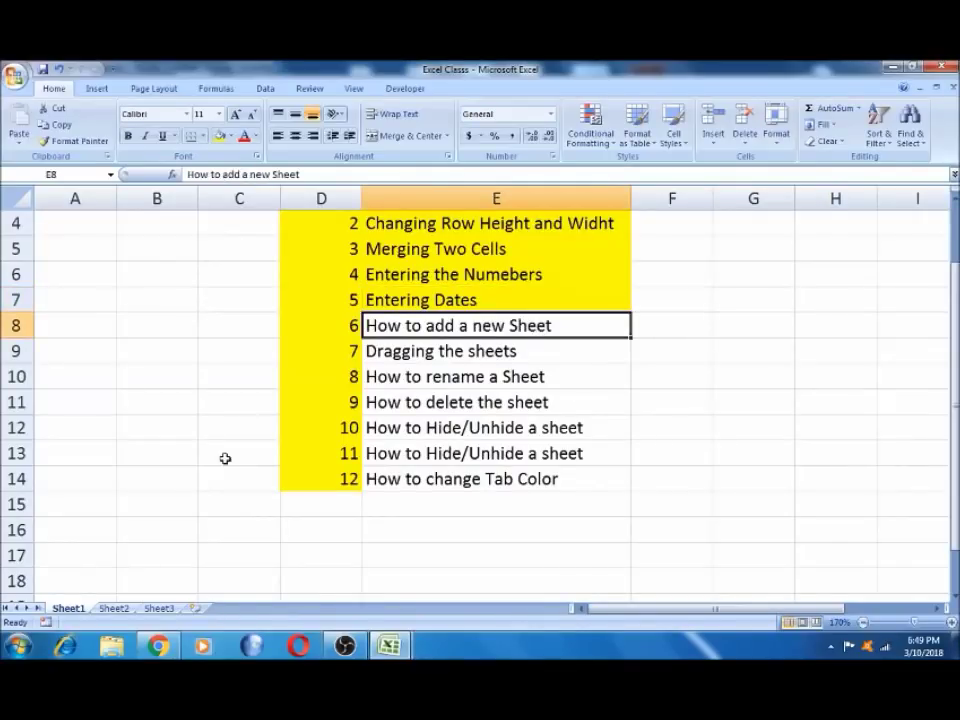
click(58, 247)
key(Up)
key(Up)
key(Up)
key(Up)
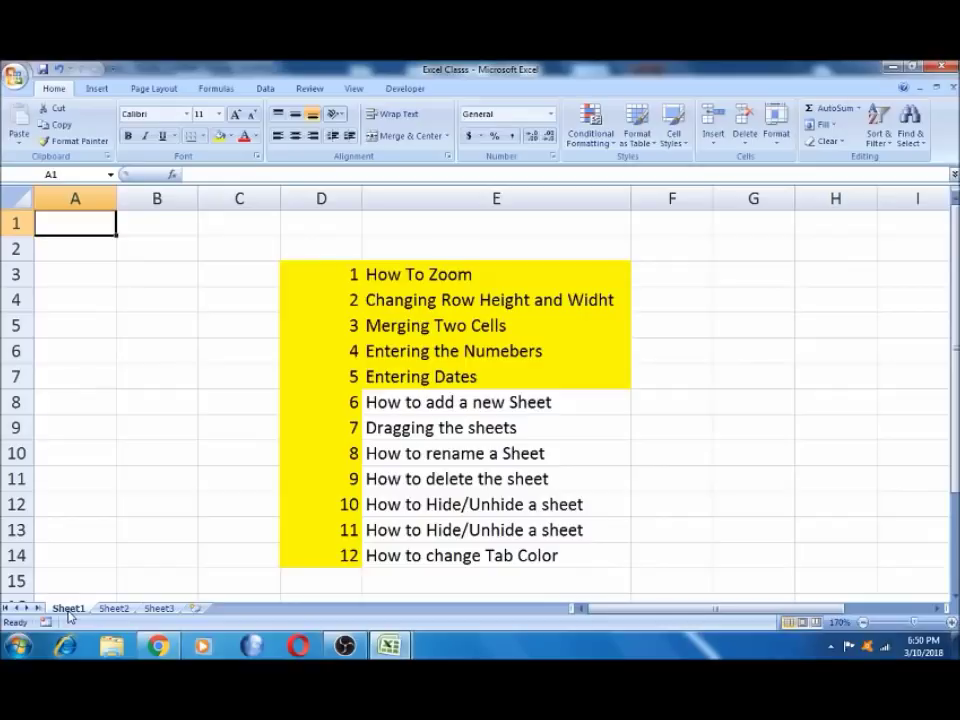
click(118, 610)
click(168, 611)
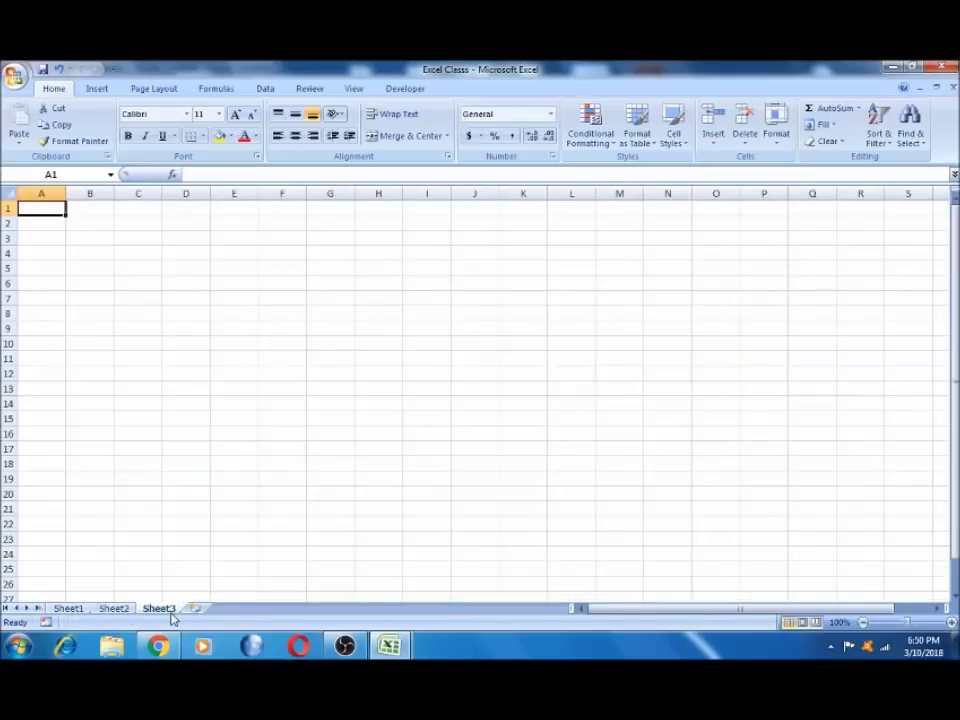
click(69, 609)
click(112, 609)
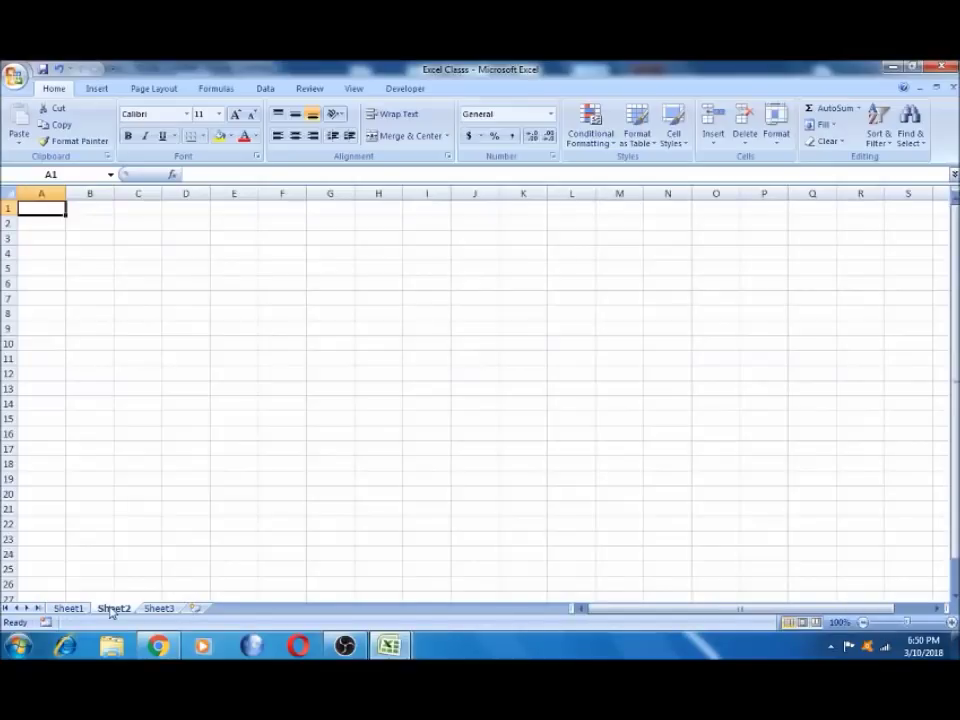
click(156, 611)
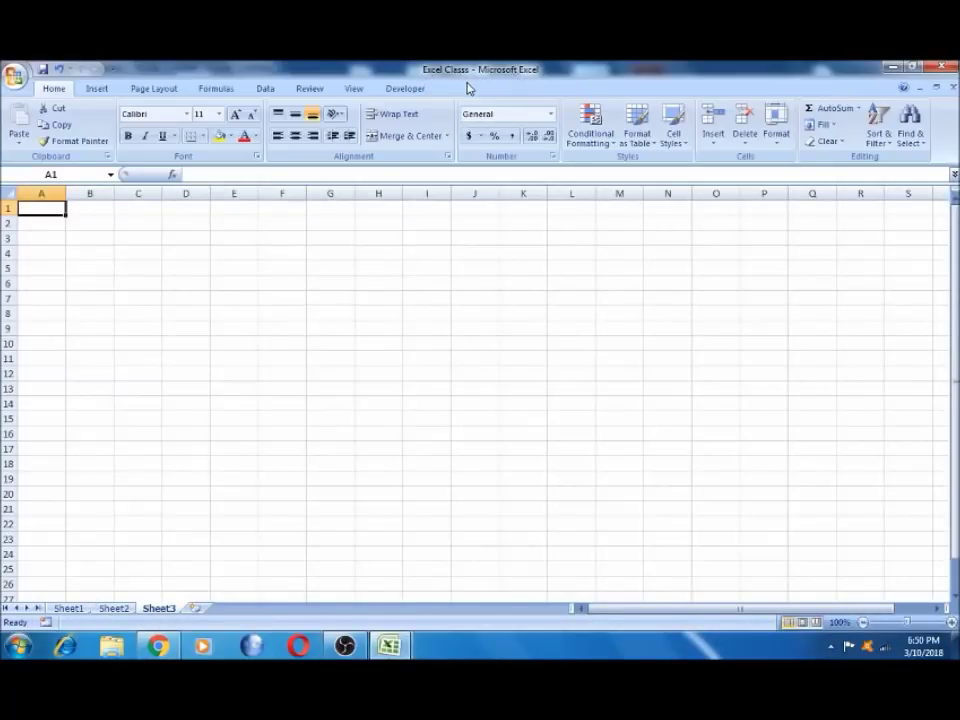
click(70, 609)
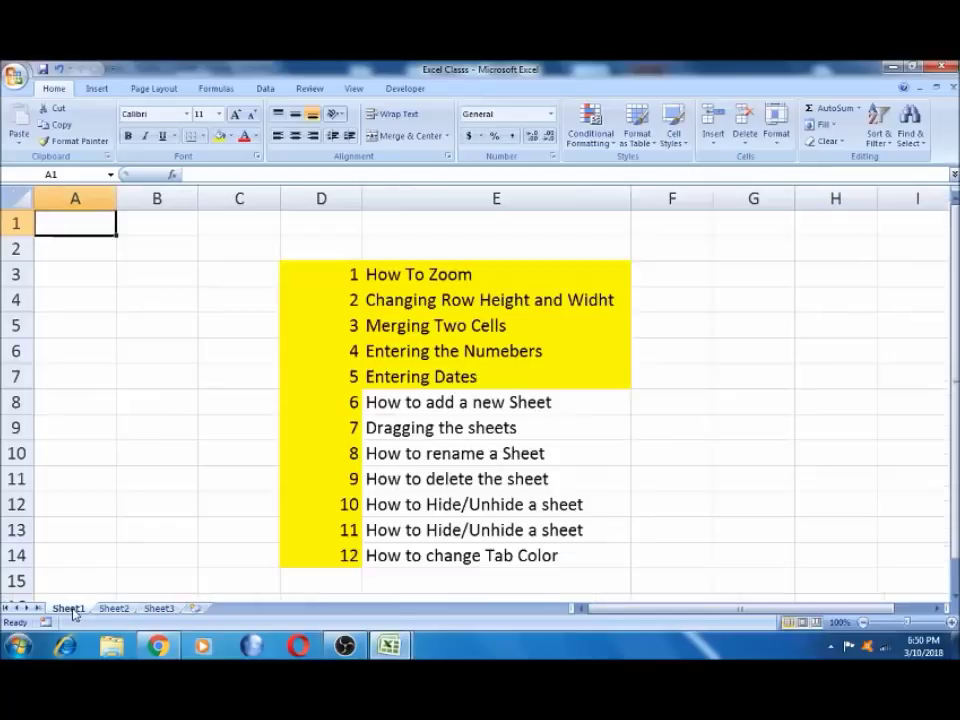
ctrl+scroll(72, 614, up, 7)
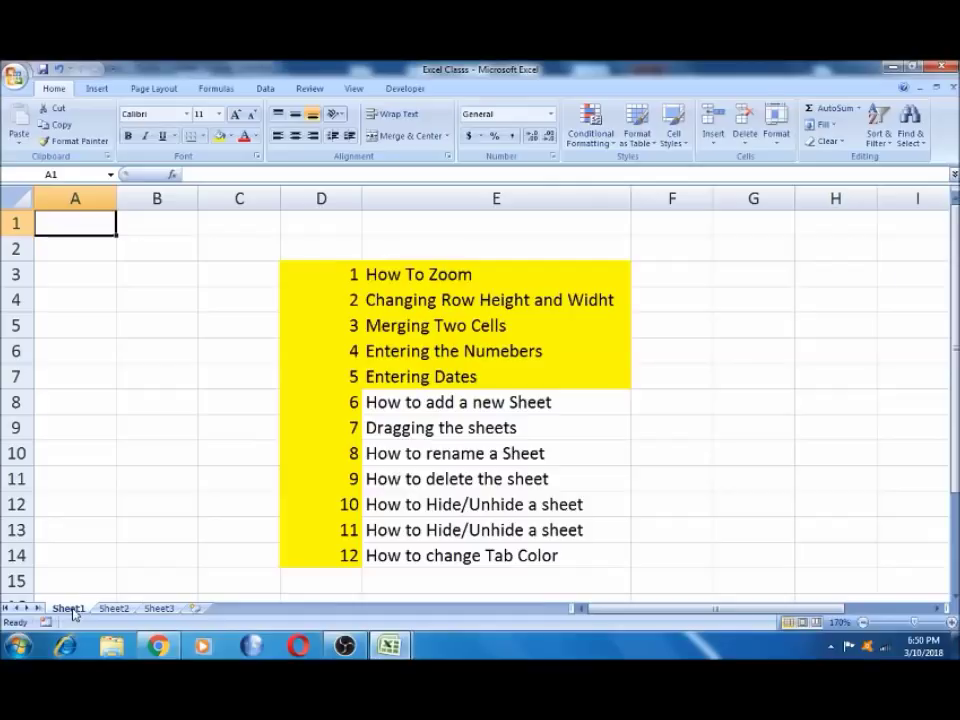
Insert blank worksheet Sheet4 before Sheet1, then add a macro sheet with Ctrl+F11.
right_click(73, 614)
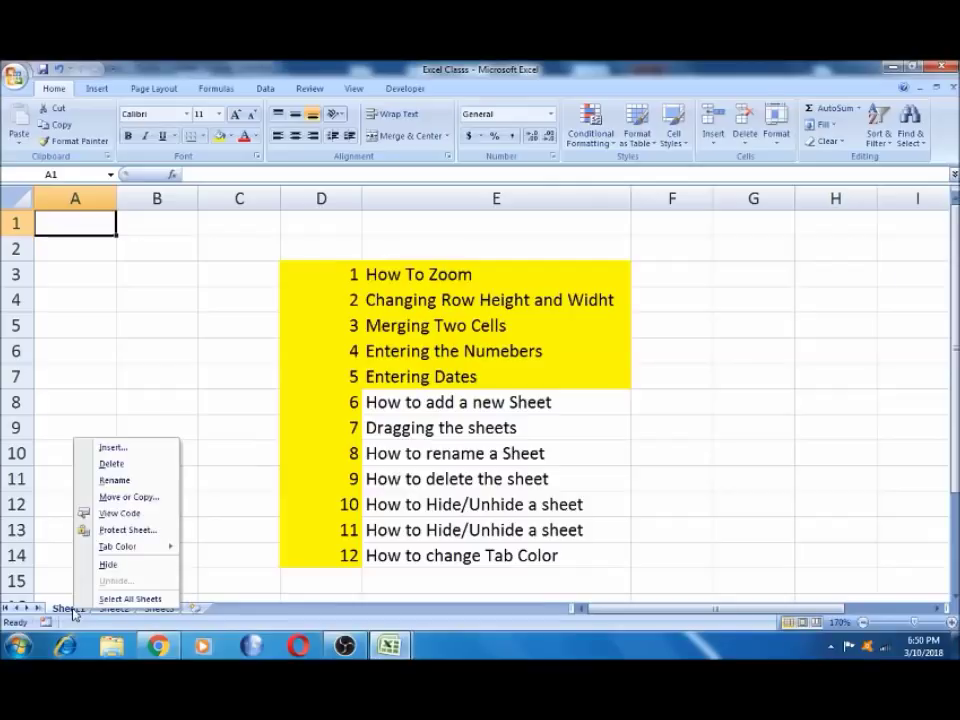
click(128, 448)
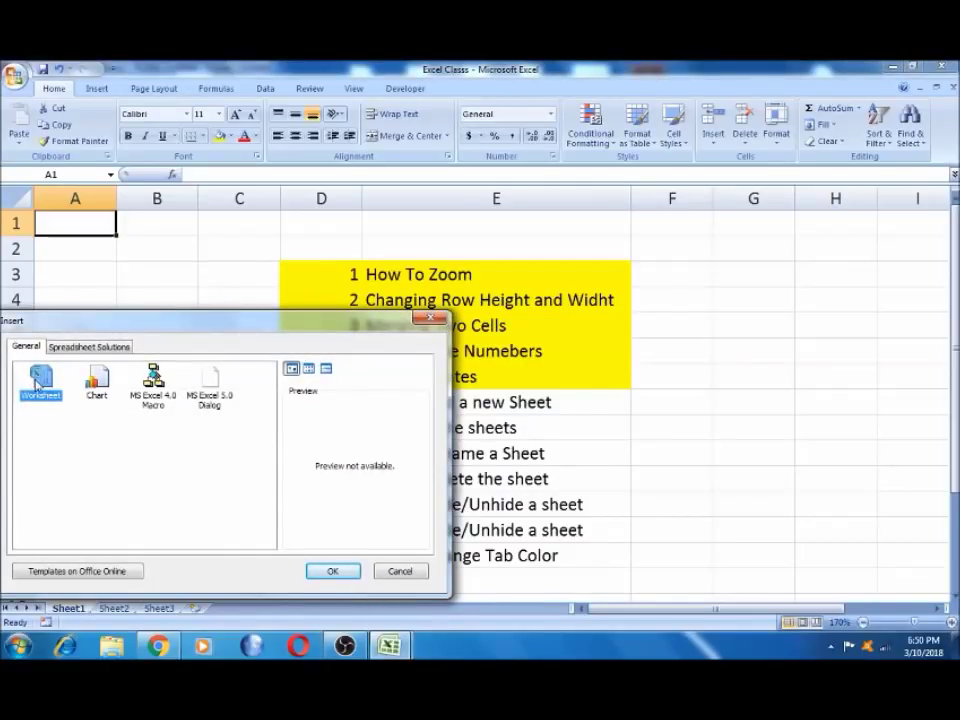
click(330, 571)
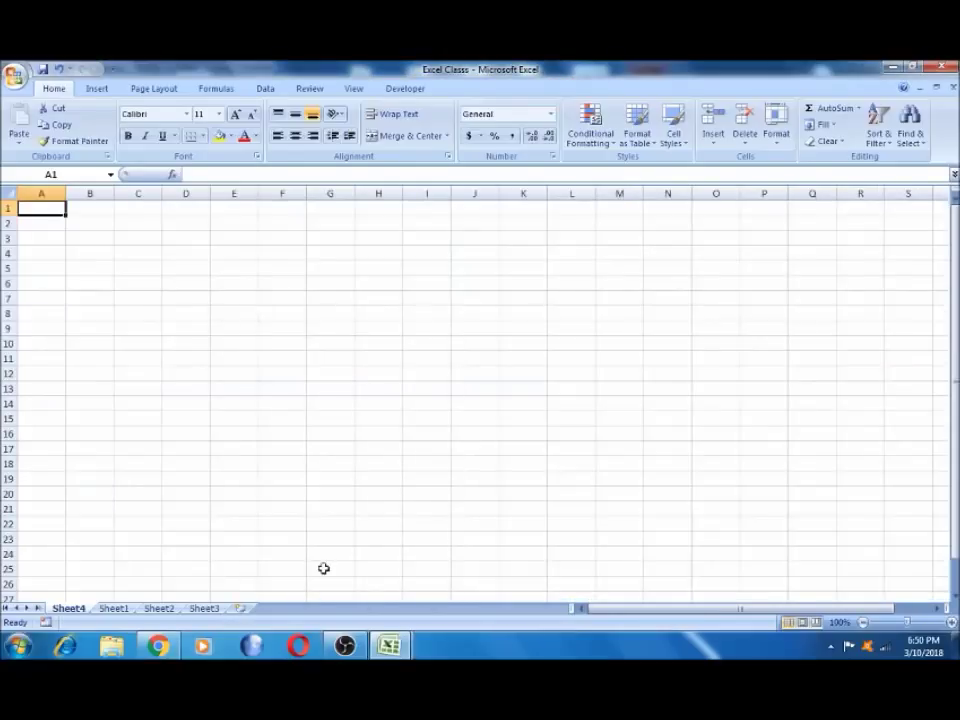
click(108, 610)
click(69, 609)
key(ctrl+F11)
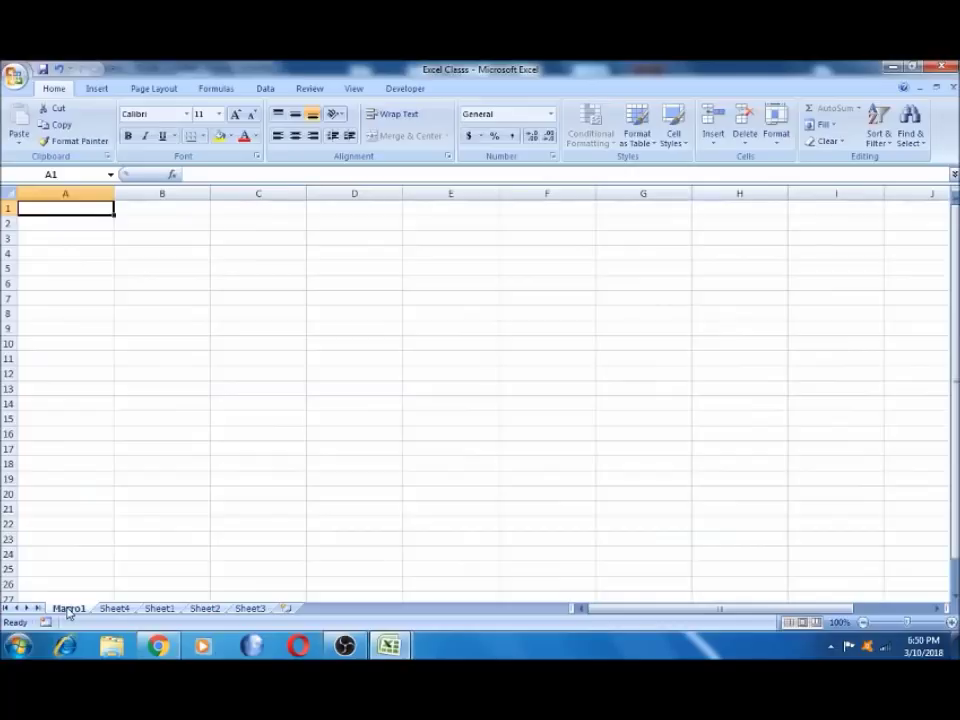
Briefly open the VBA editor, add macro sheet Macro2, and request deleting Macro2.
key(alt+F11)
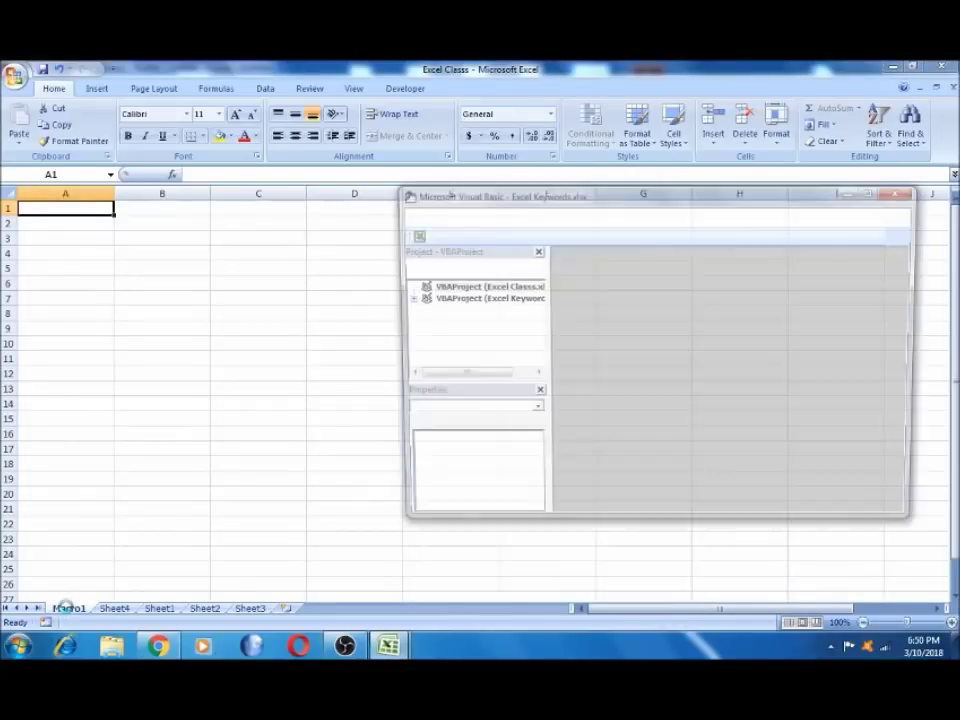
click(910, 190)
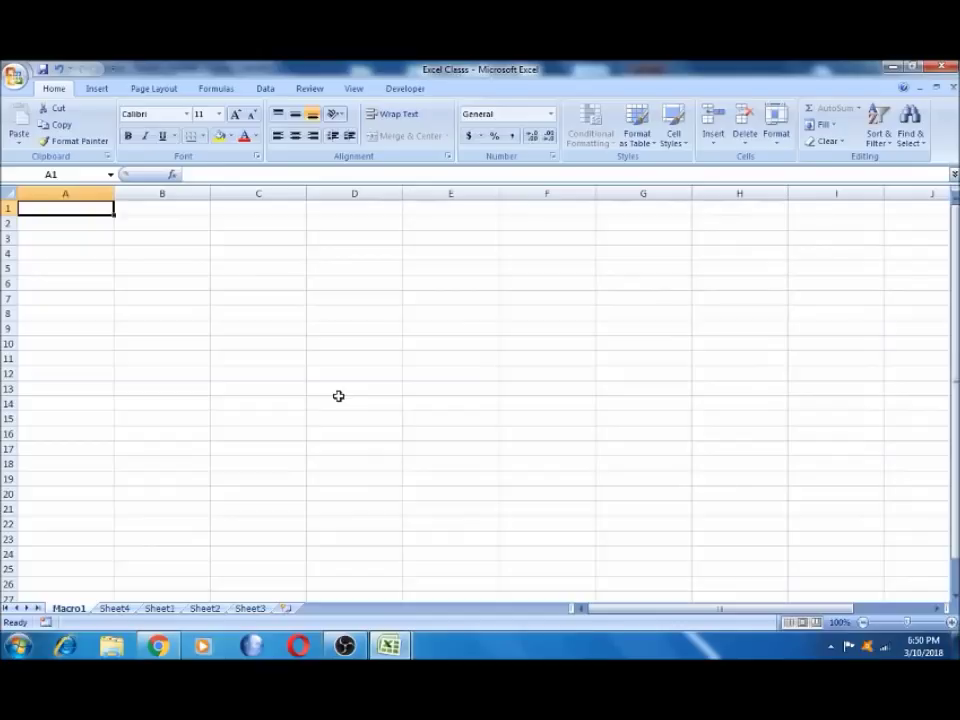
key(ctrl+F11)
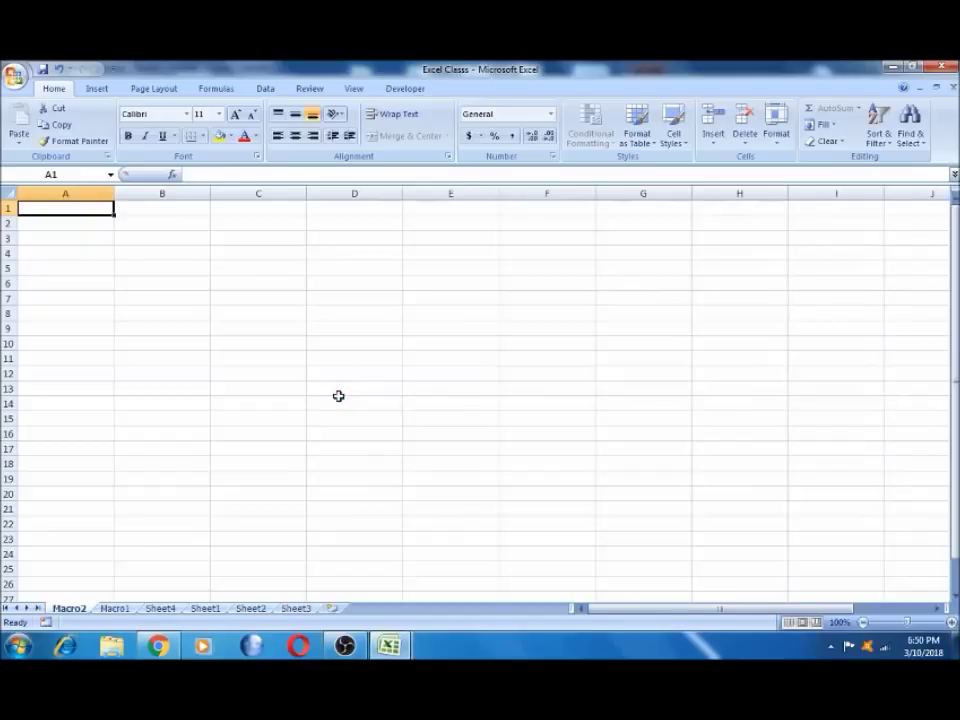
click(110, 608)
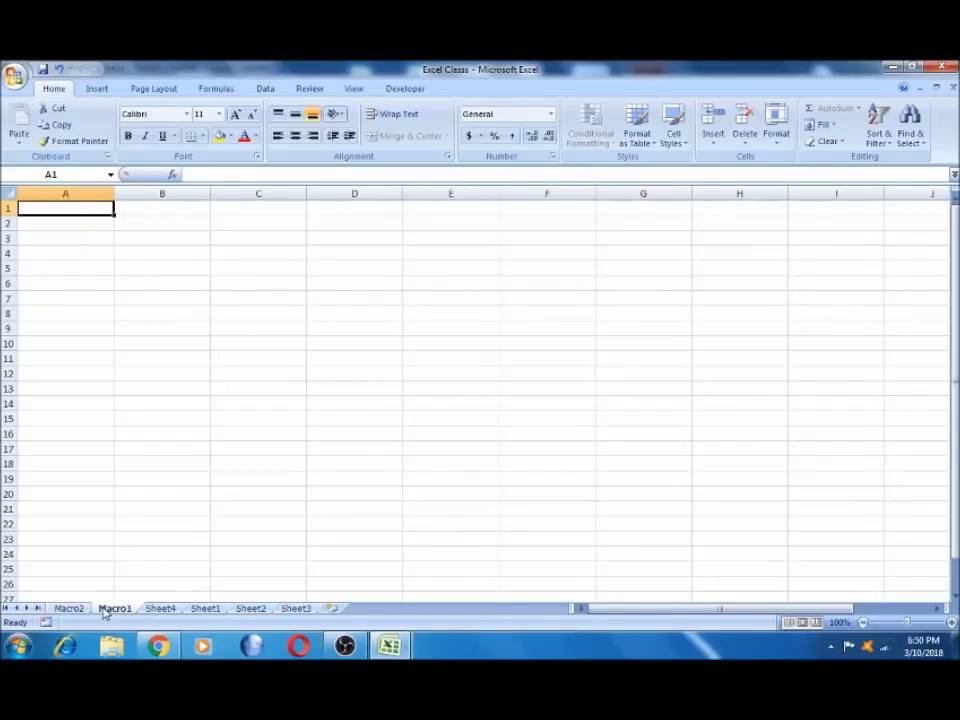
click(70, 608)
right_click(74, 608)
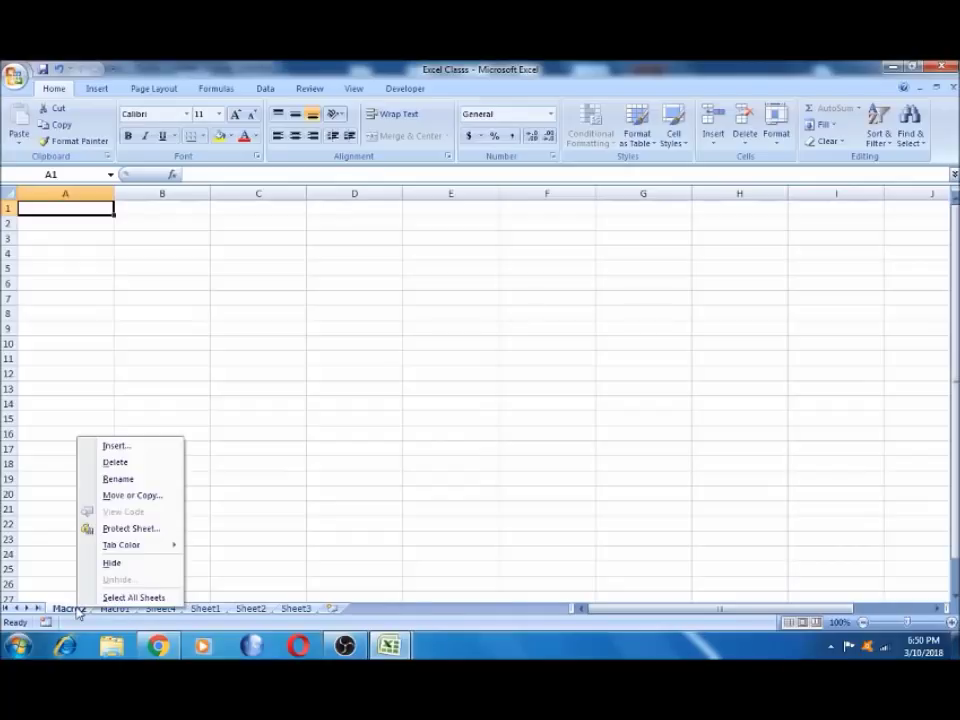
click(137, 463)
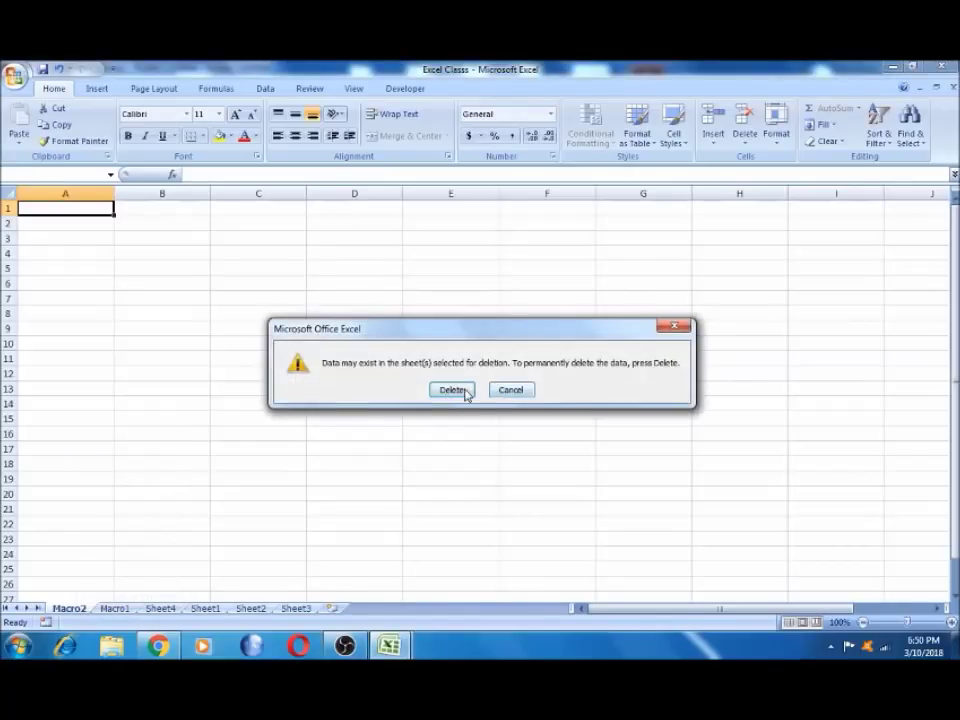
Confirm deleting Macro2, and leave Macro1's name unchanged after starting a rename.
click(462, 391)
right_click(68, 610)
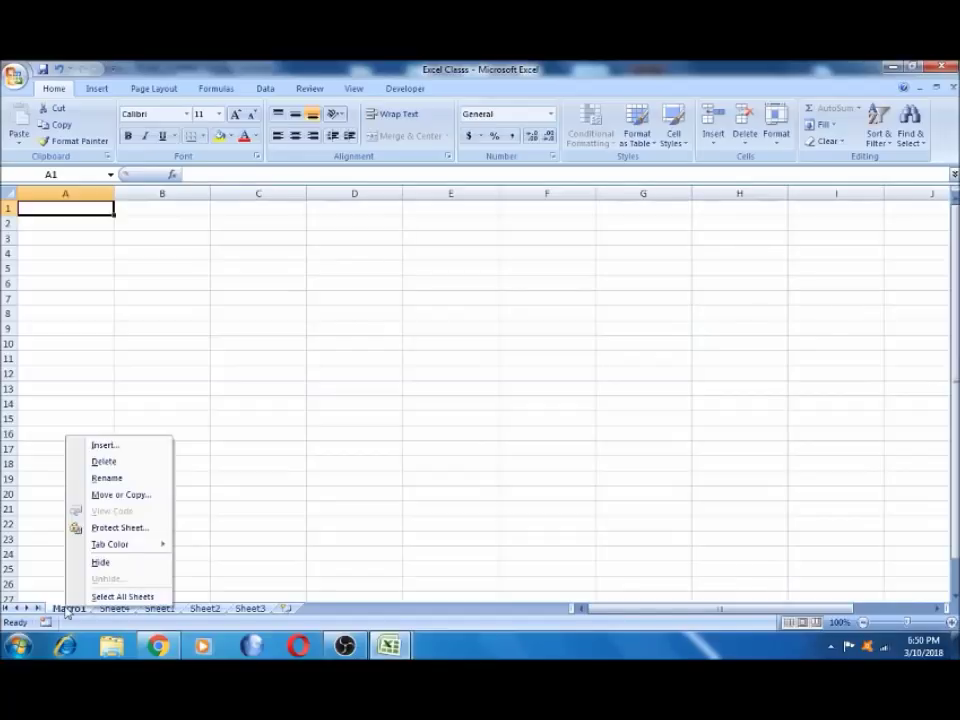
click(108, 479)
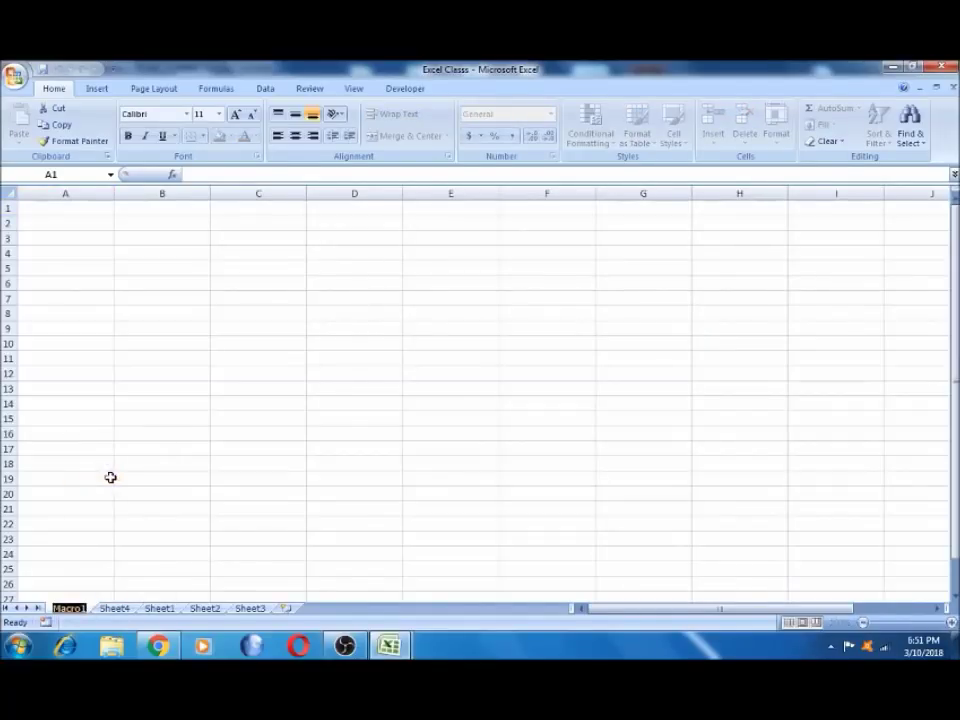
key(Return)
click(119, 528)
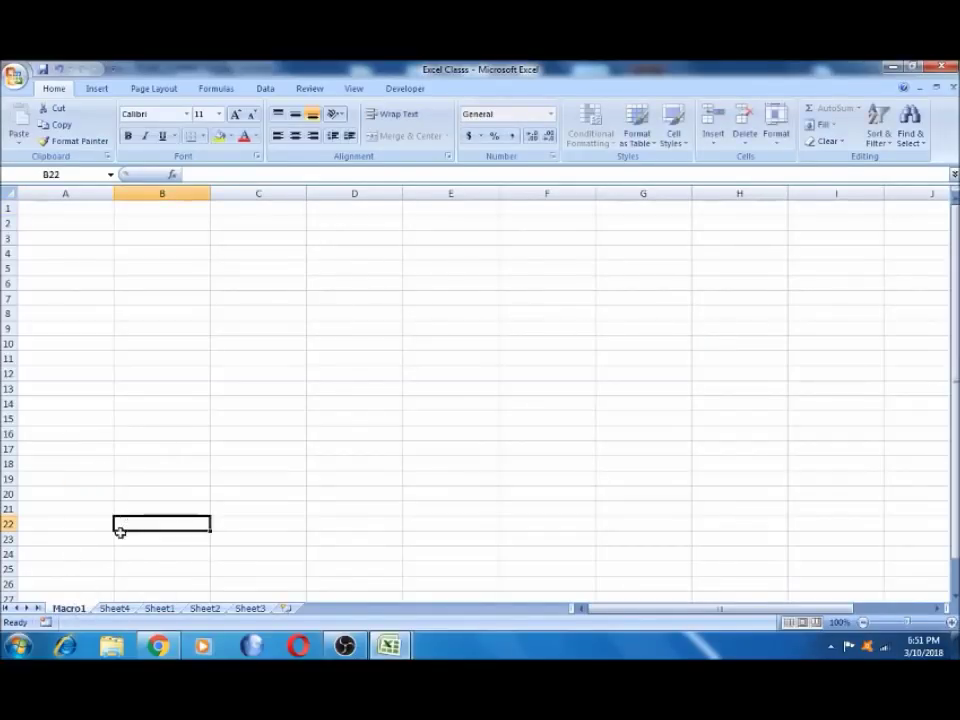
Delete the Macro1 sheet and return to Sheet1's topic list.
right_click(67, 608)
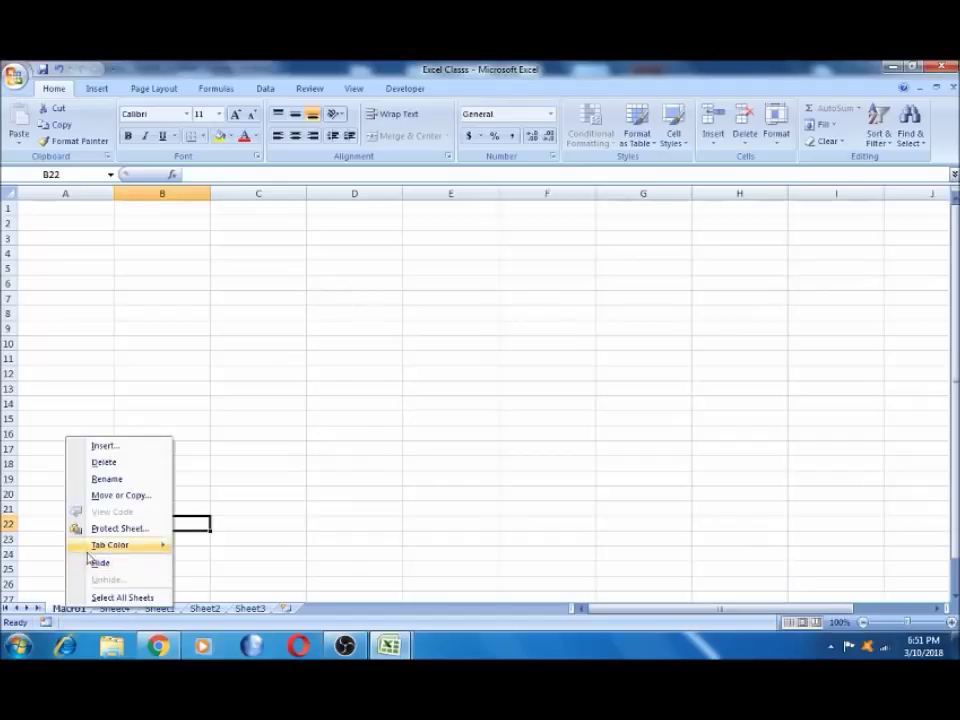
click(106, 463)
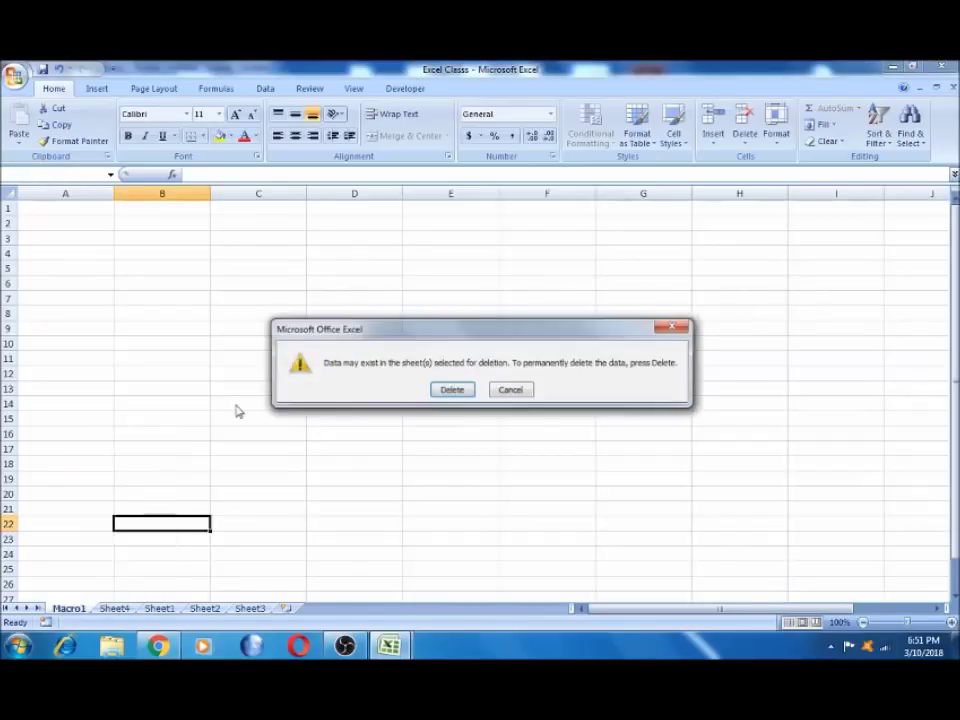
click(454, 389)
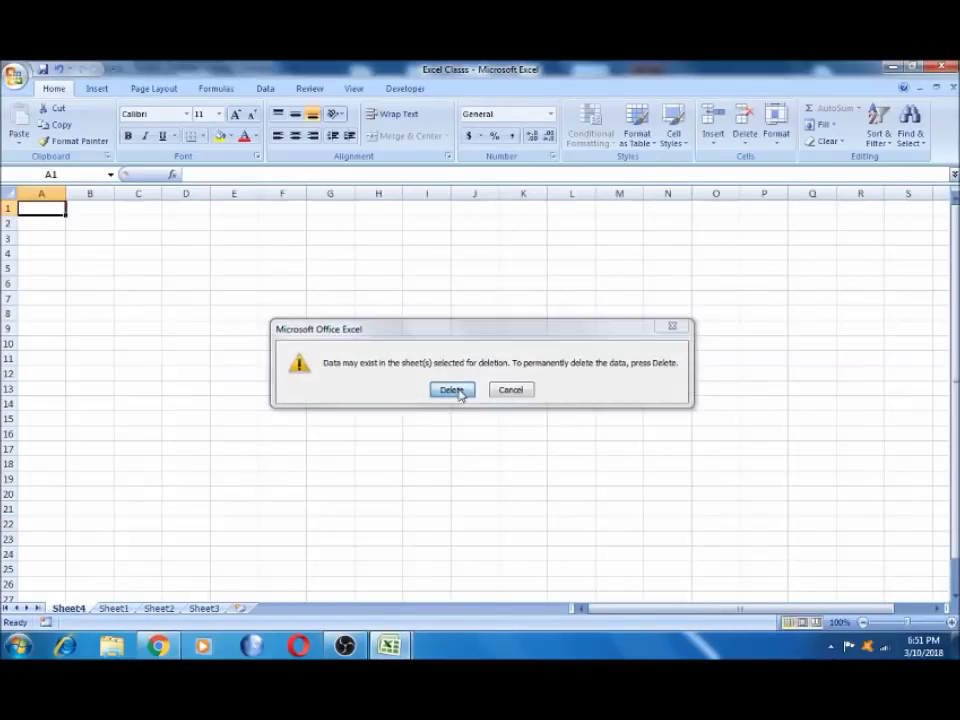
click(112, 608)
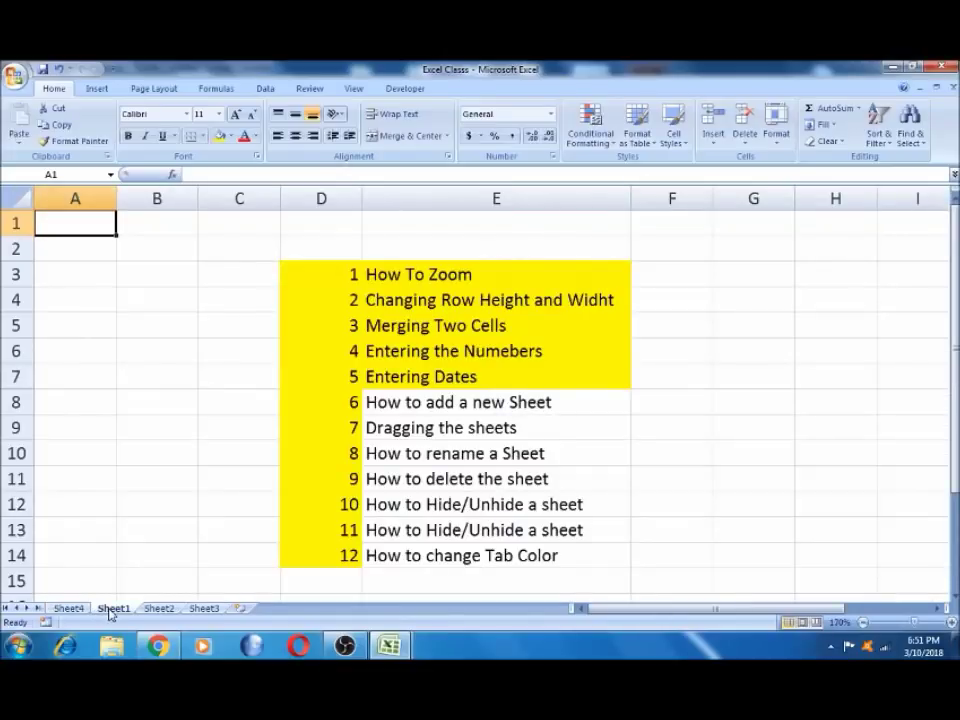
Fill E8, 'How to add a new Sheet', yellow.
click(394, 402)
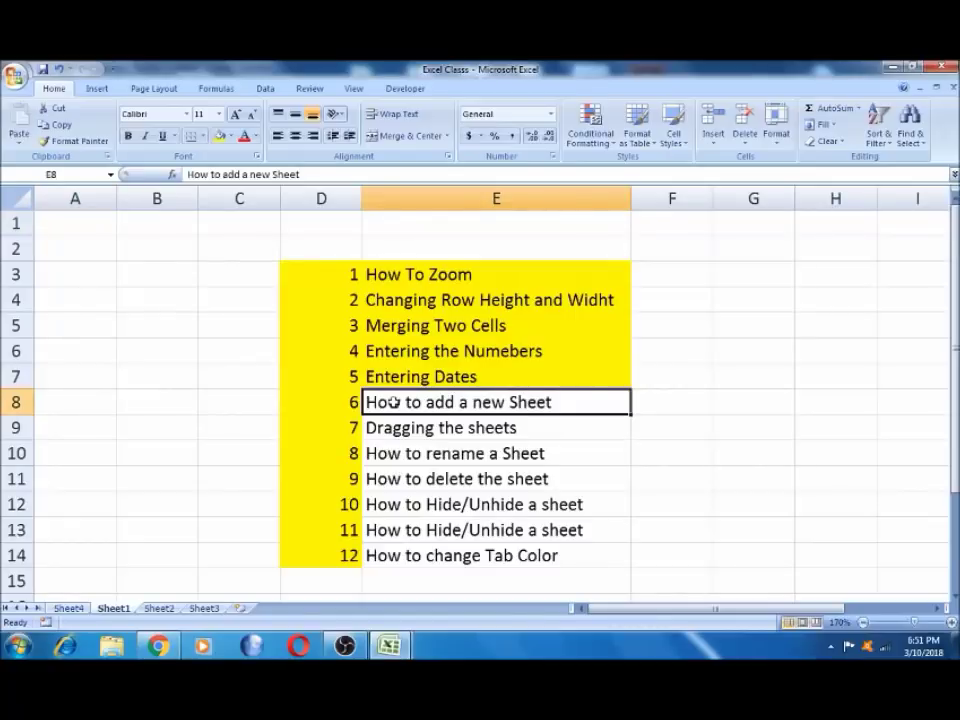
click(426, 427)
click(422, 402)
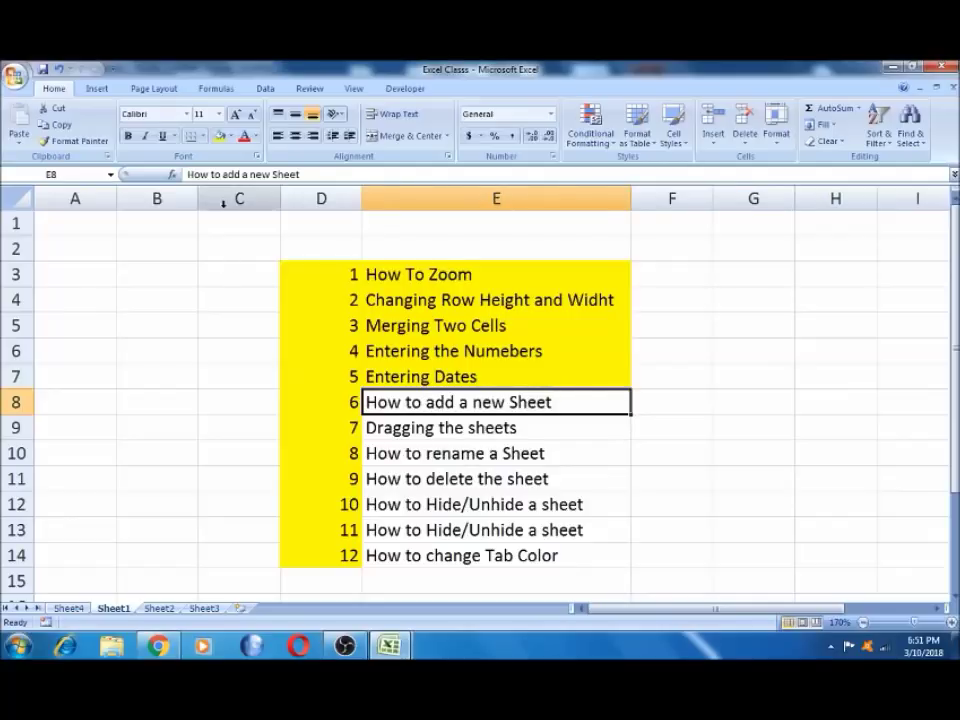
click(219, 138)
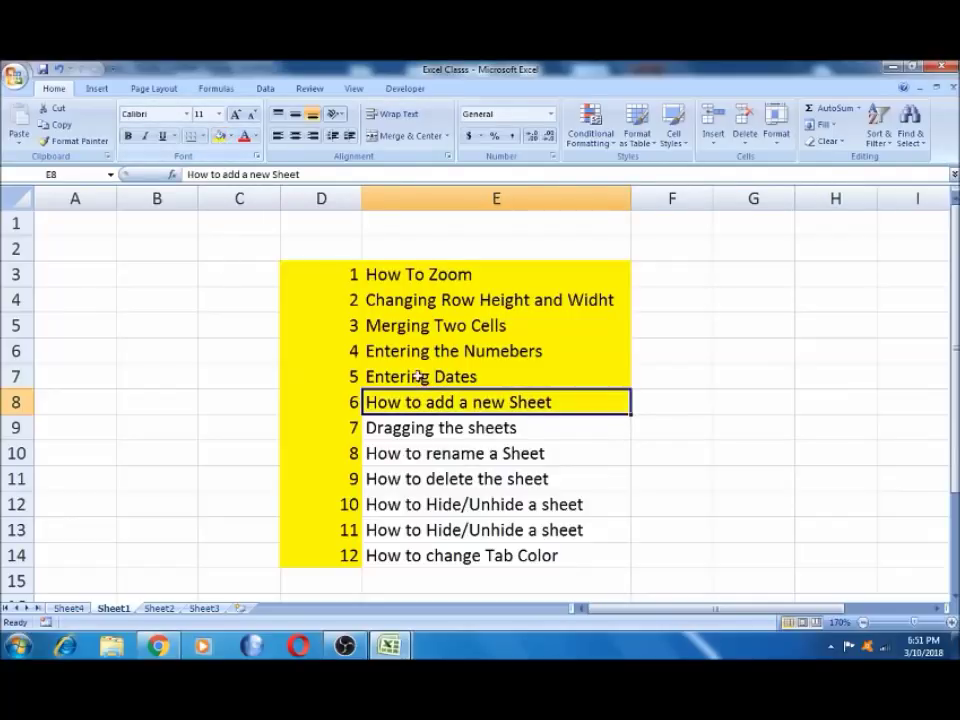
click(413, 429)
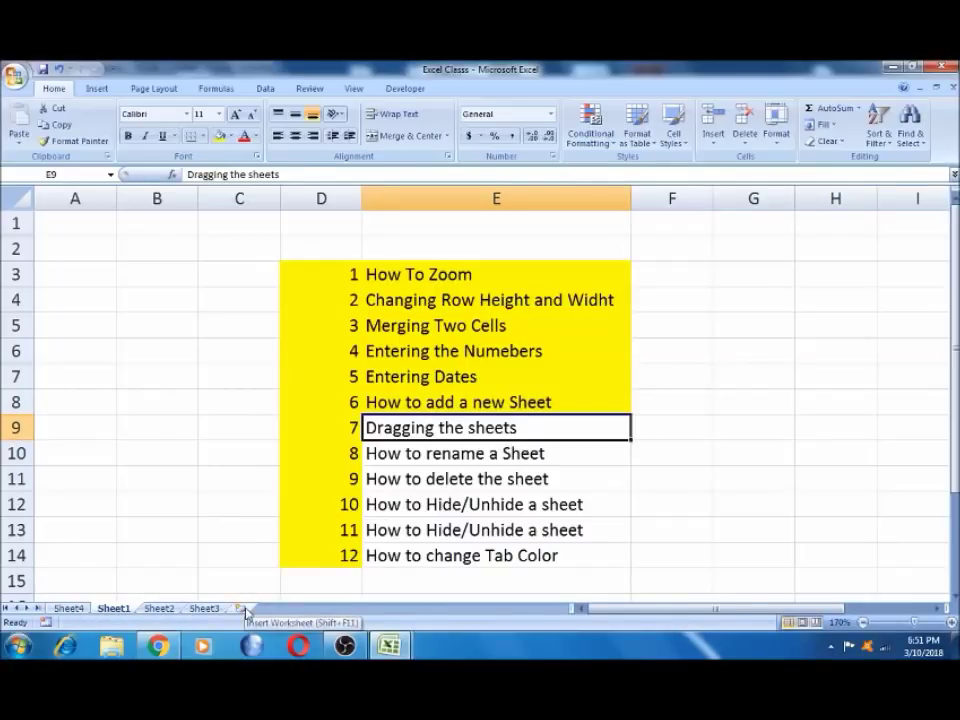
Drag Sheet4 to the end of the tabs after Sheet3.
click(70, 607)
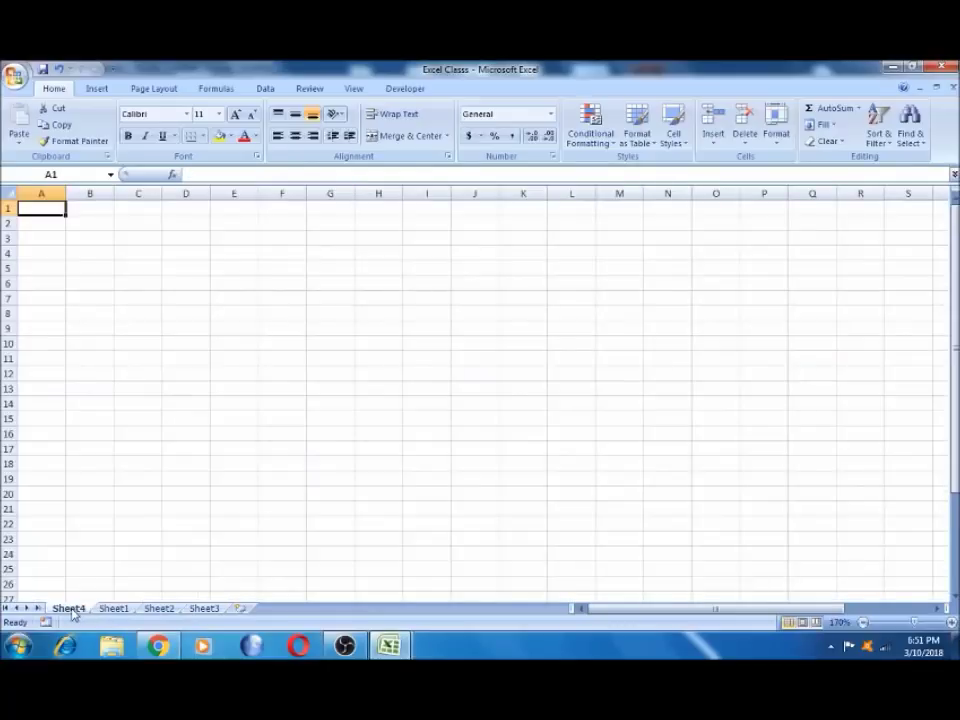
mouse_move(88, 591)
mouse_down()
mouse_move(212, 583)
mouse_move(235, 611)
mouse_move(159, 613)
mouse_up()
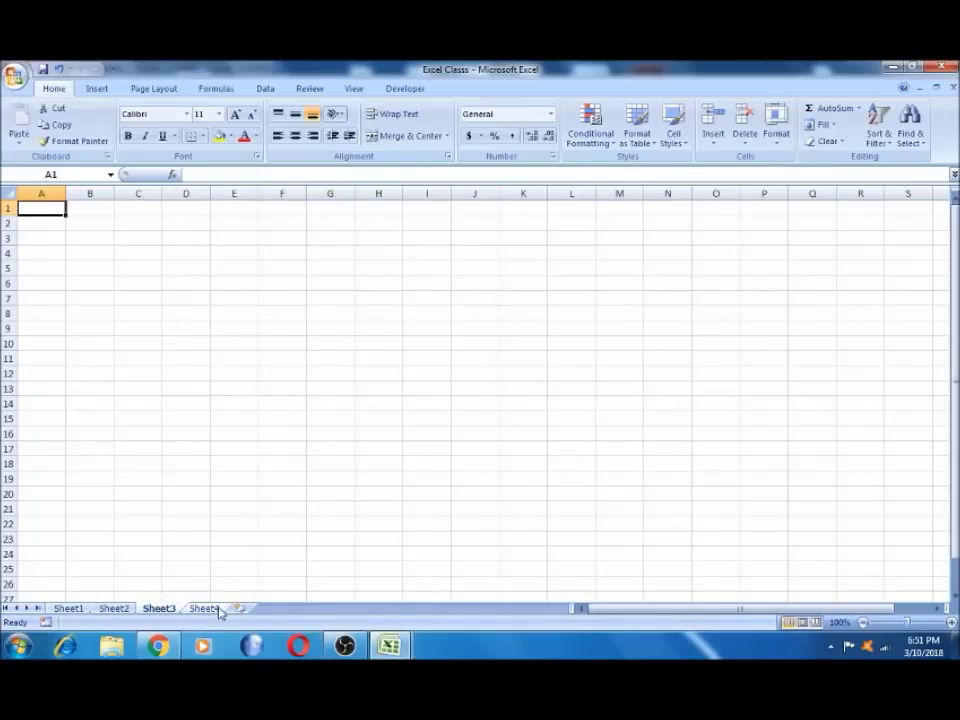
click(196, 566)
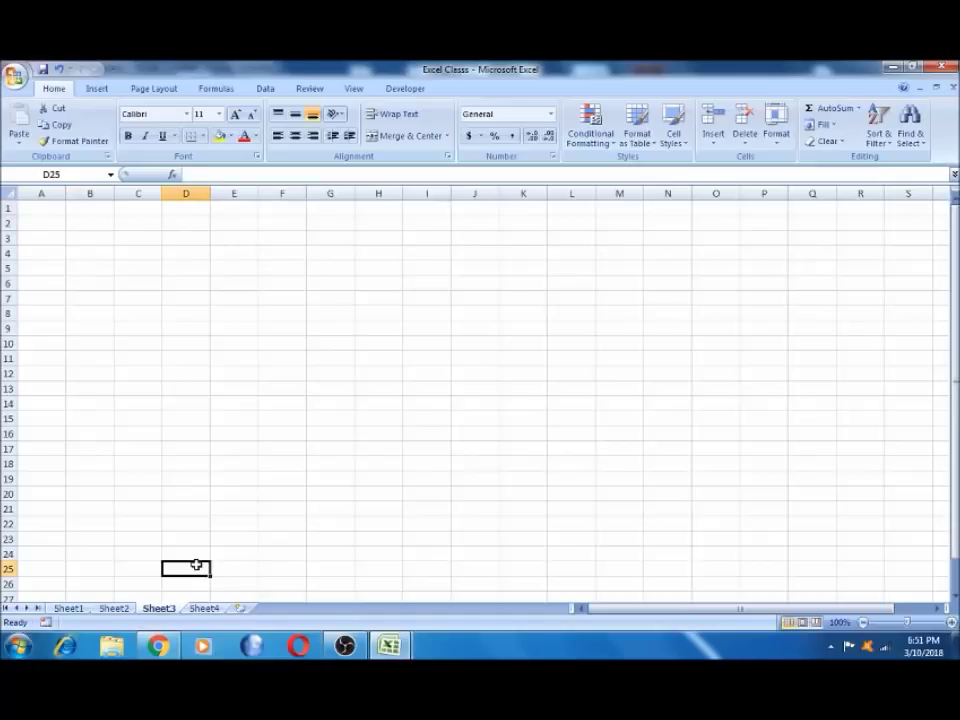
Add nine new worksheets, Sheet5 through Sheet13, then return to Sheet1.
click(240, 610)
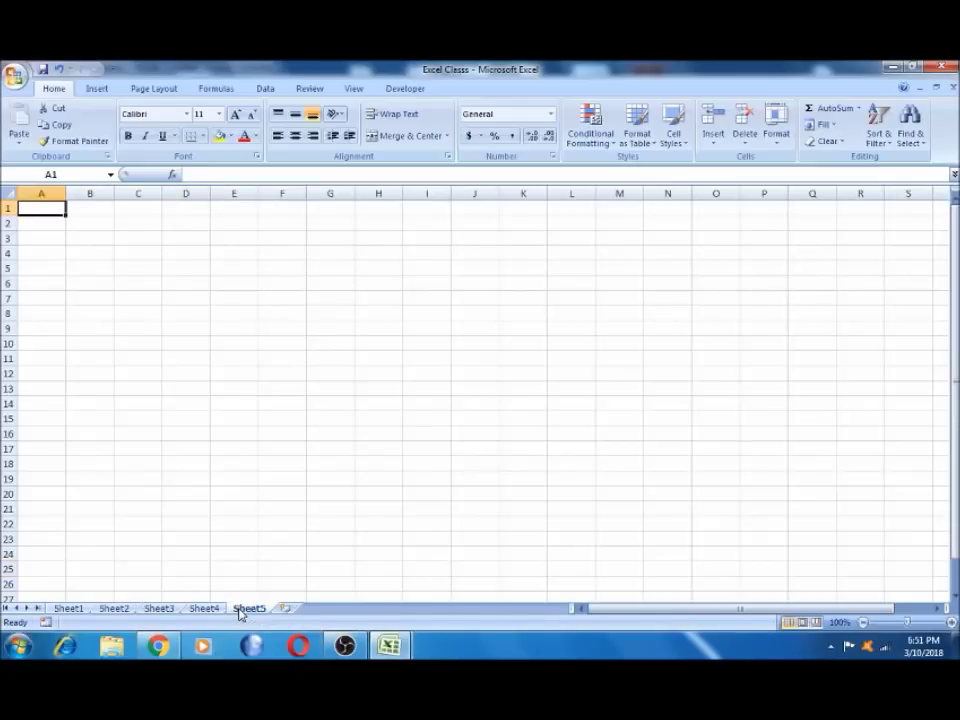
click(287, 610)
click(328, 610)
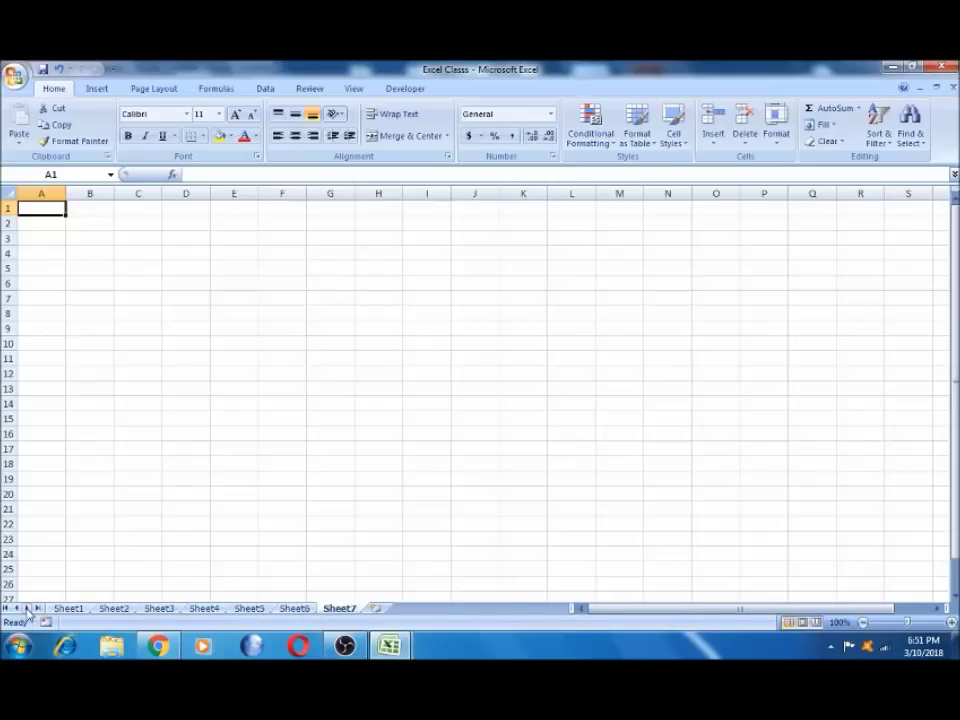
click(374, 609)
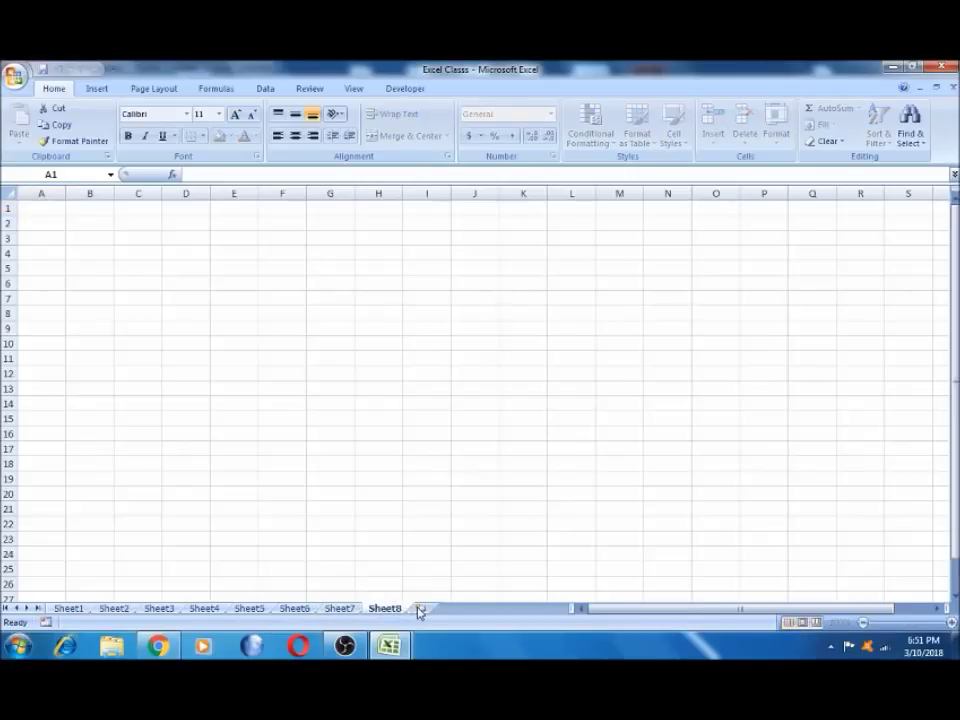
click(420, 609)
click(467, 610)
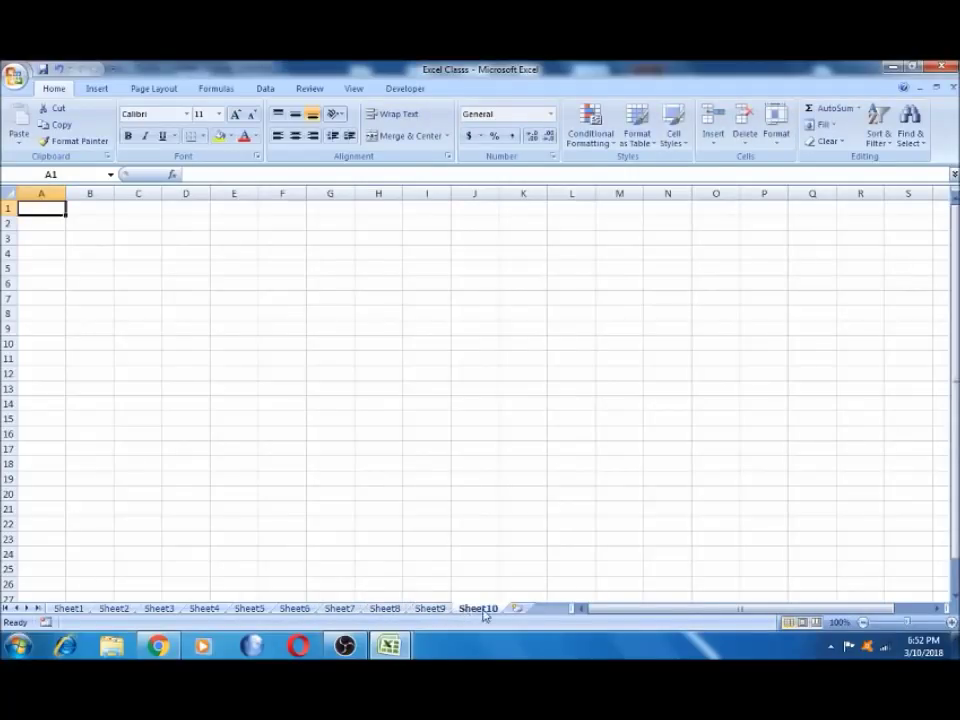
click(518, 610)
click(534, 610)
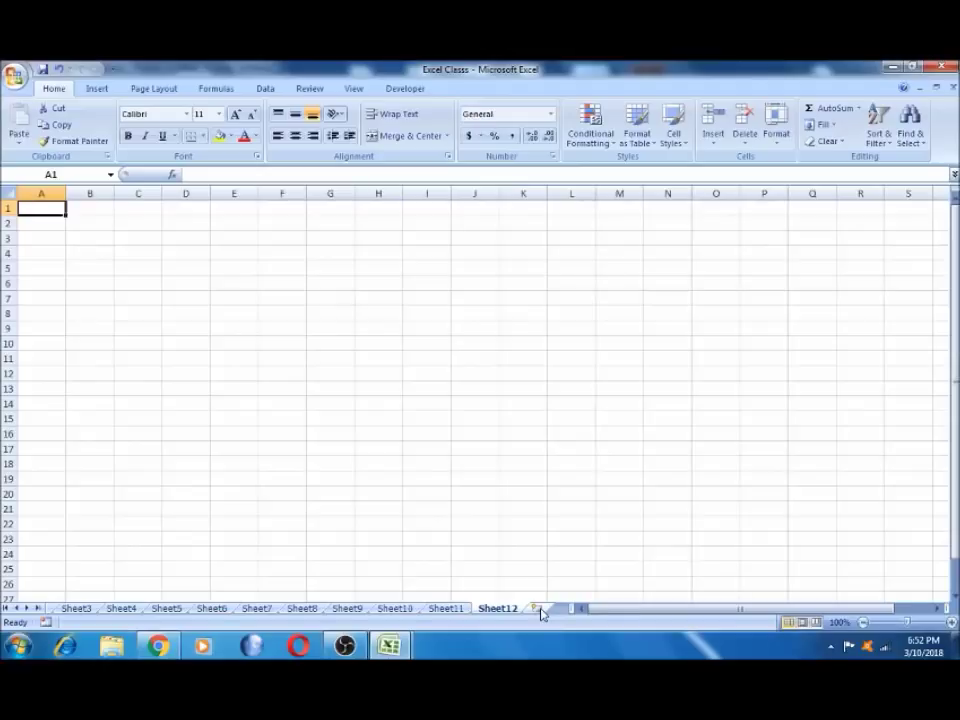
click(540, 610)
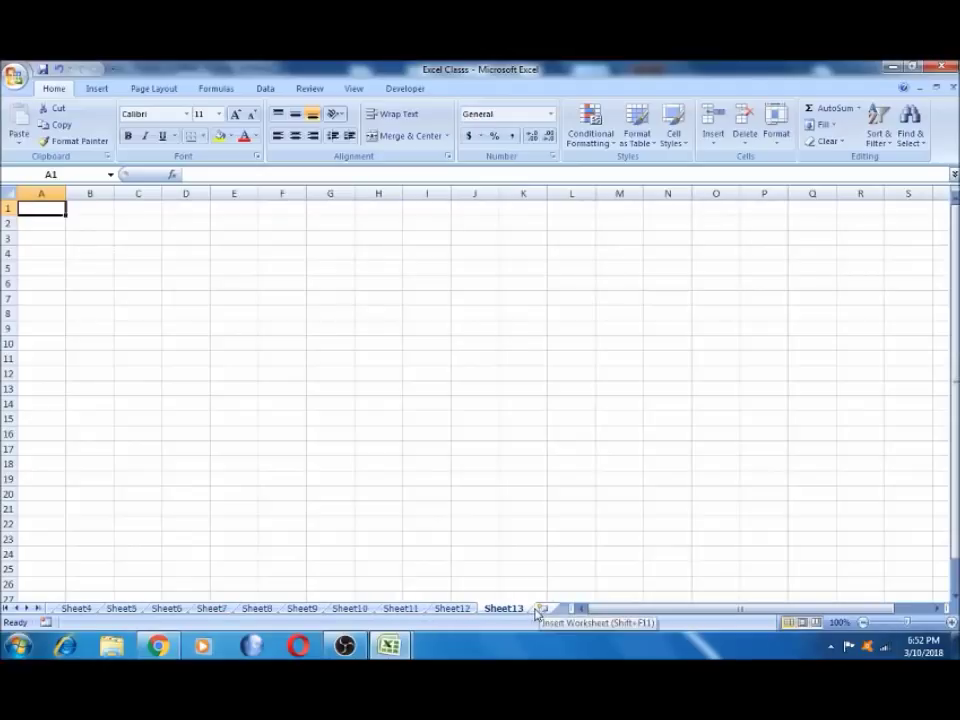
click(16, 608)
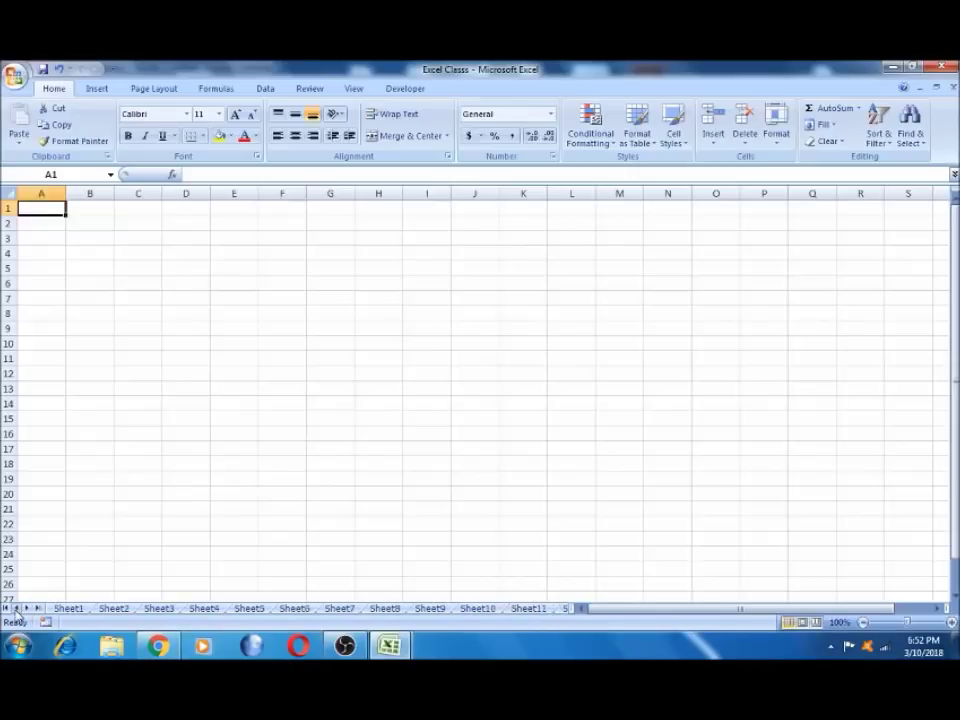
click(68, 608)
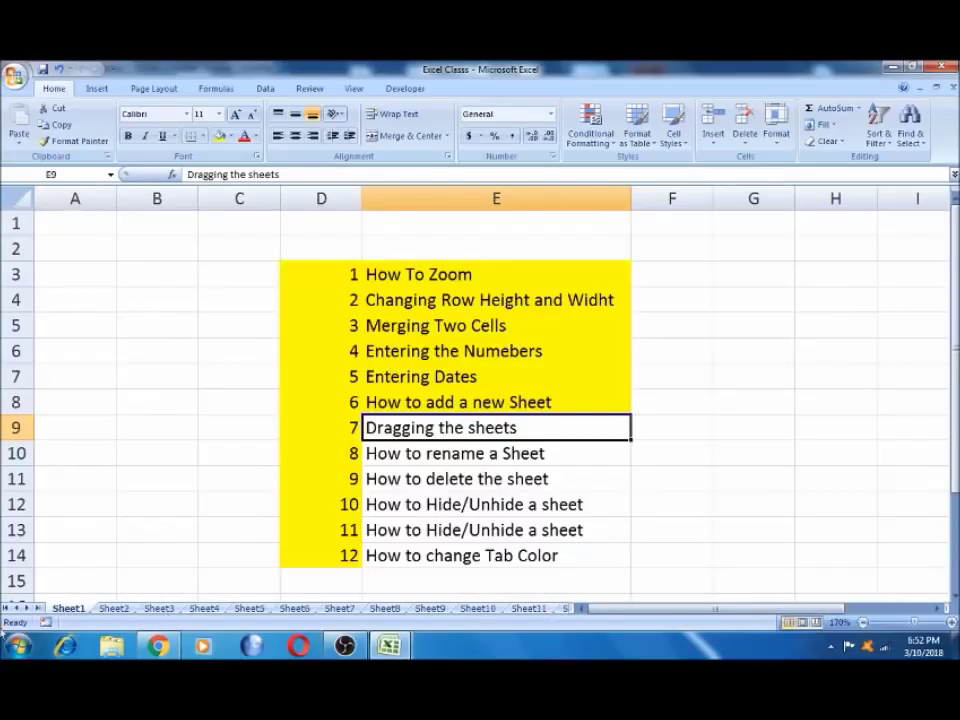
Fill E9, 'Dragging the sheets', yellow.
click(28, 608)
click(28, 608)
click(28, 608)
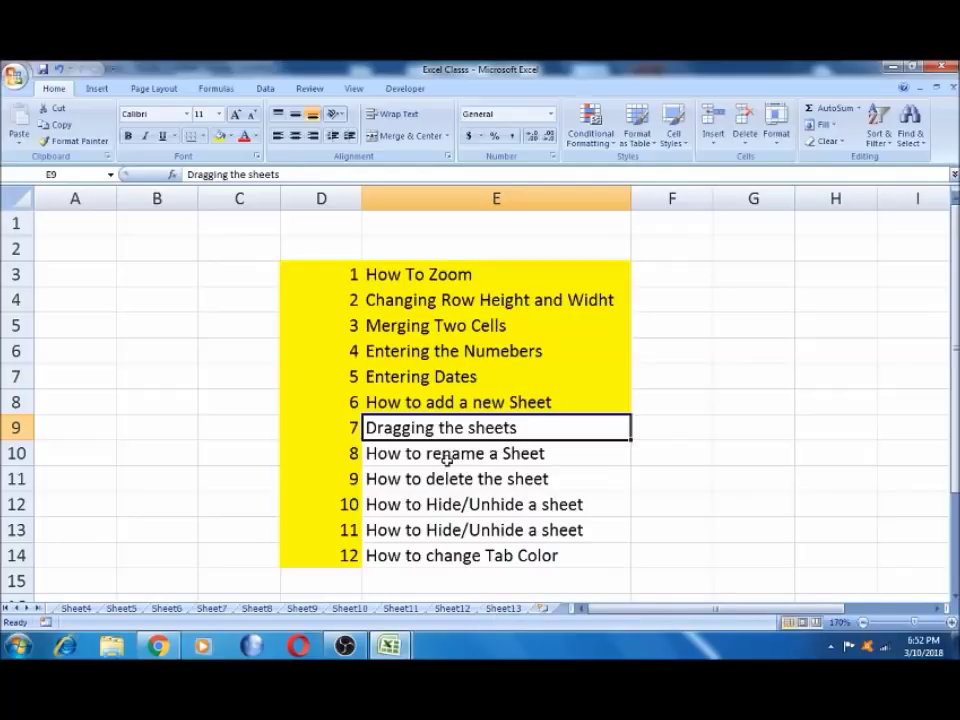
click(495, 452)
click(439, 422)
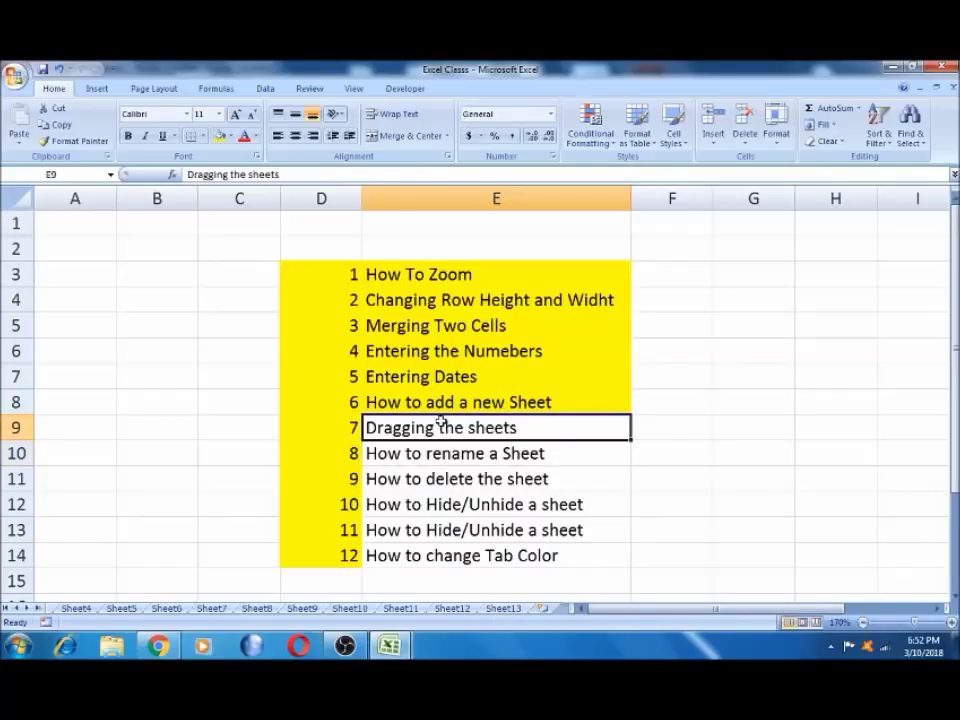
click(218, 137)
click(403, 449)
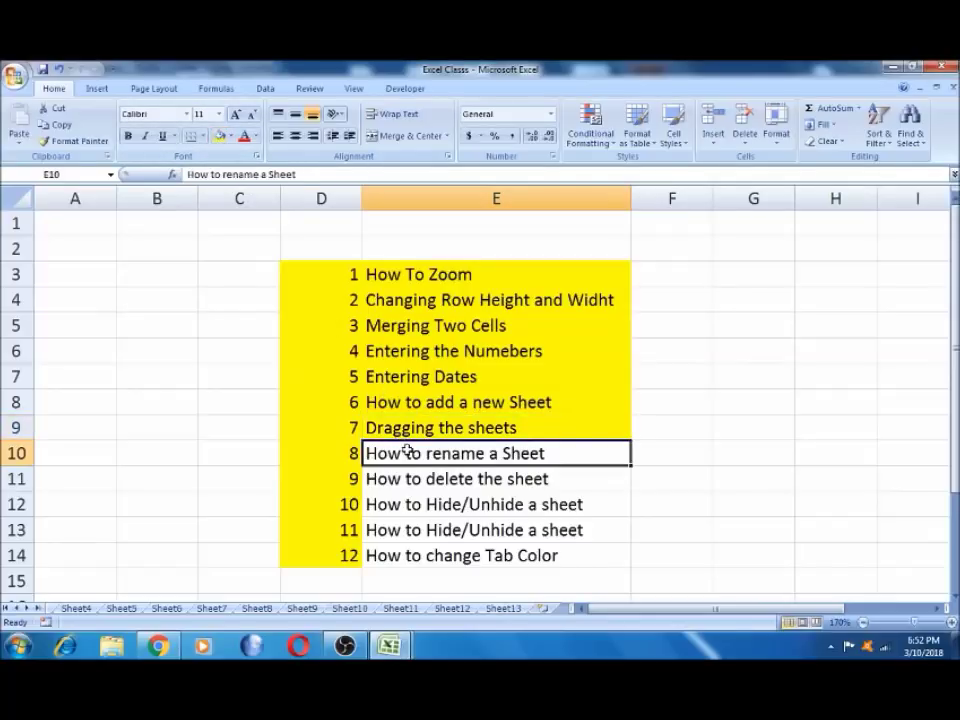
View Sheet7, Sheet5, Sheet6 and Sheet8, then return to Sheet1 and start renaming its tab.
click(211, 609)
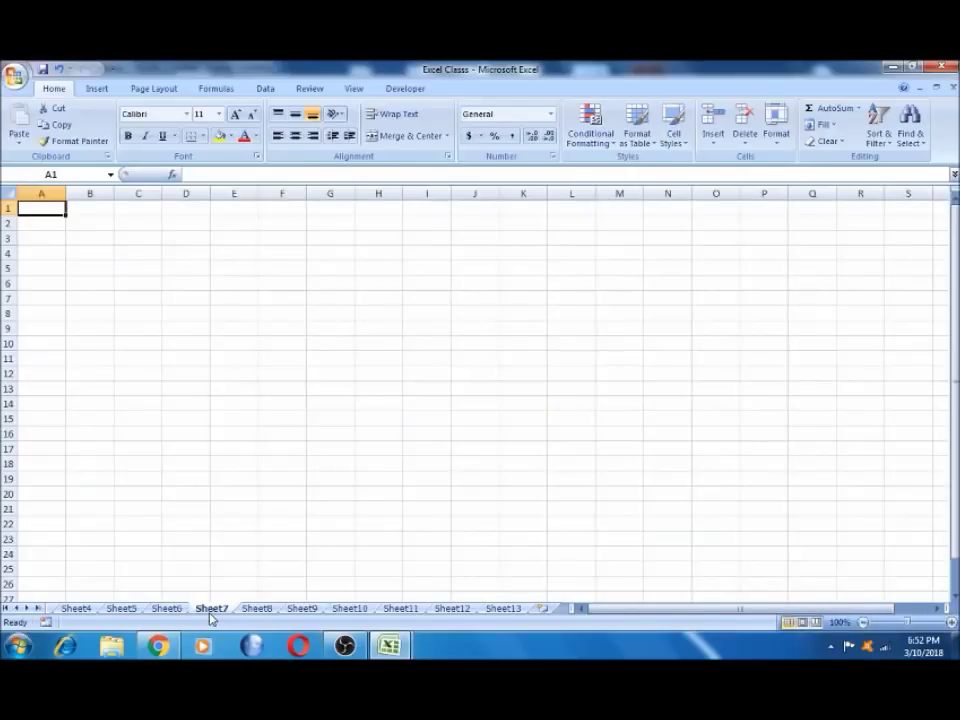
click(131, 612)
click(172, 611)
click(248, 611)
click(13, 609)
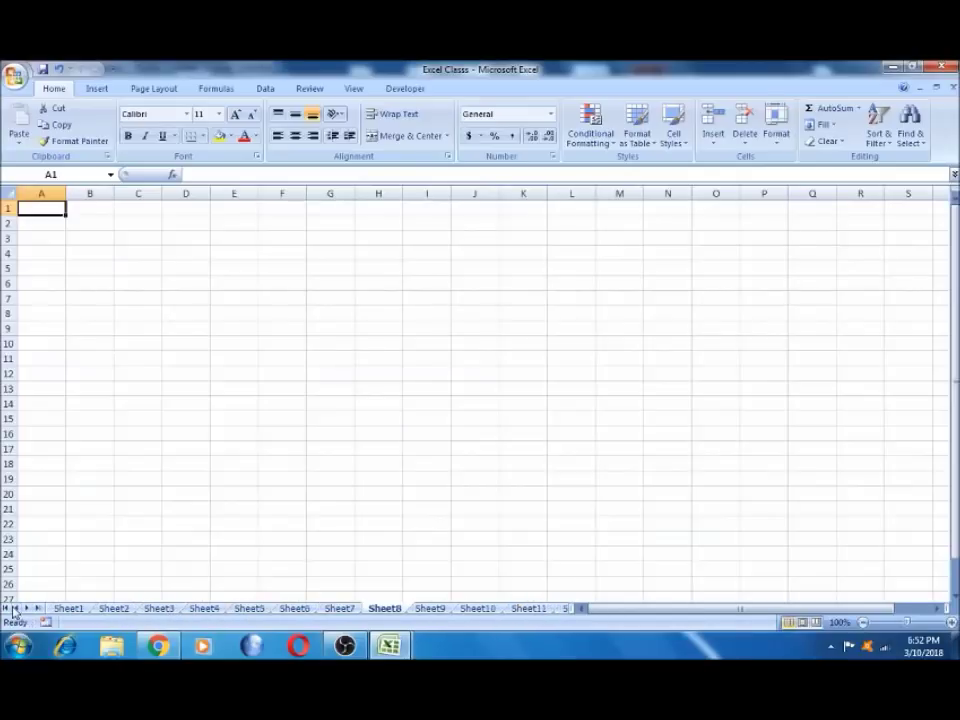
click(71, 609)
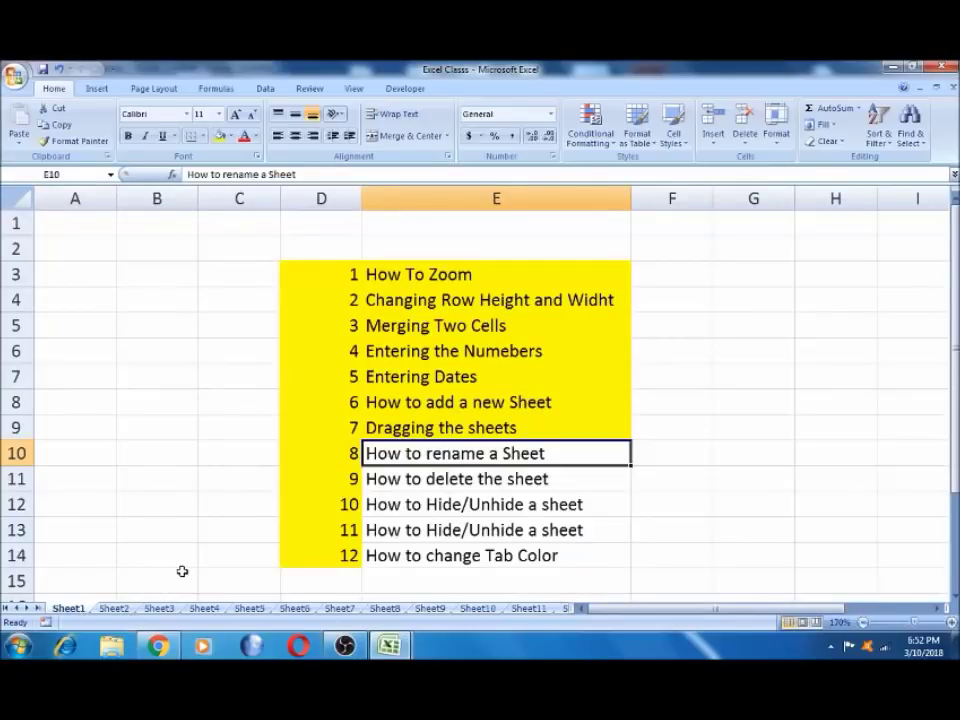
double_click(68, 609)
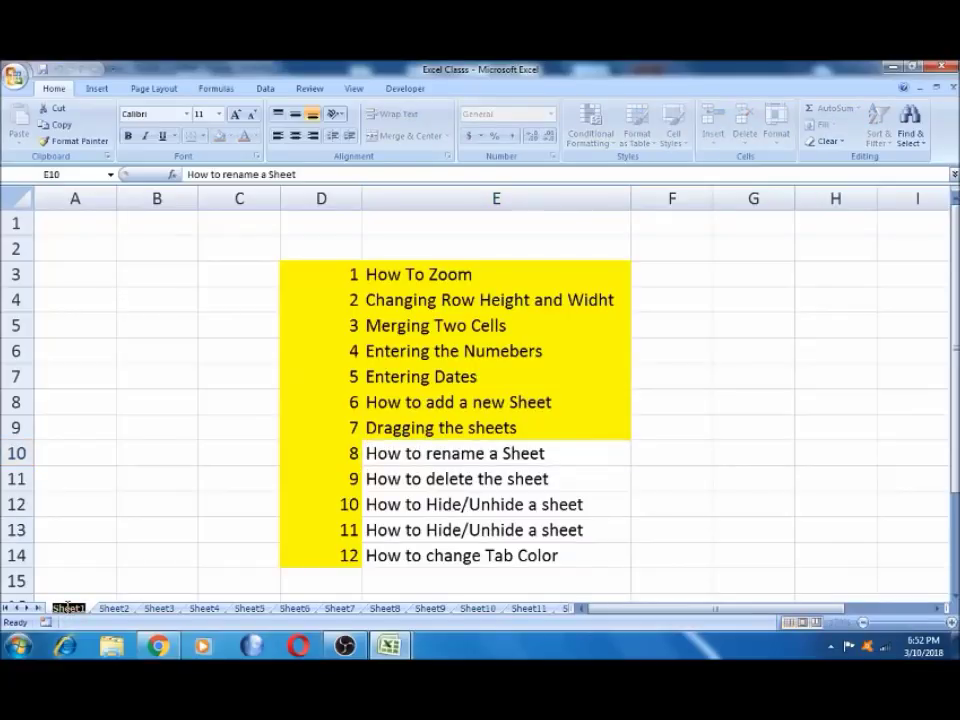
Replace the Sheet1 tab name with 'Learning Basic' and commit it.
key(BackSpace)
text(L)
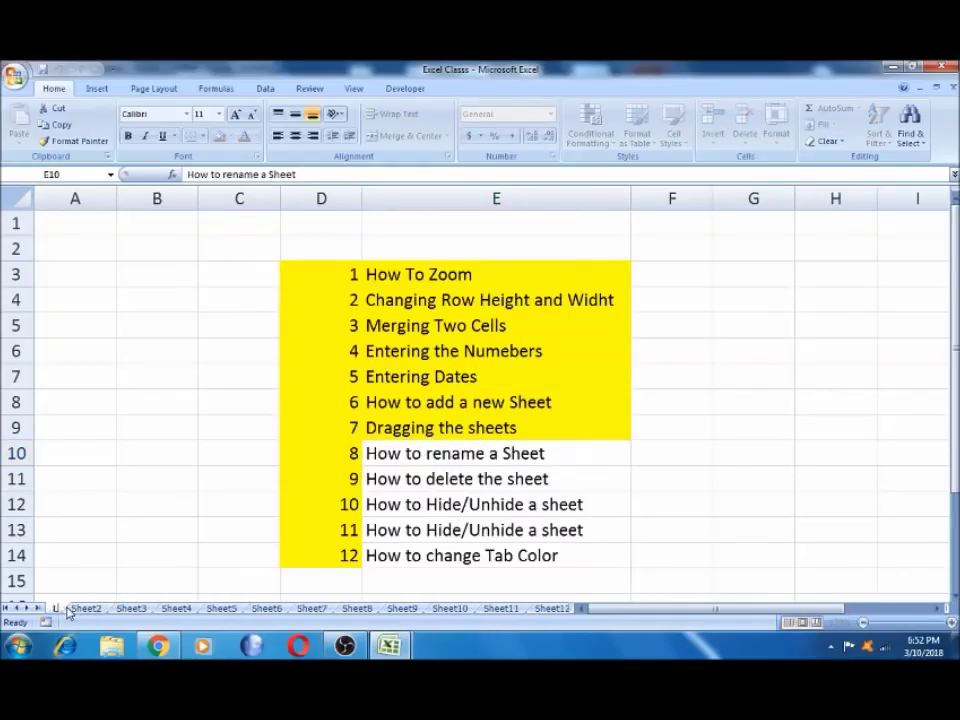
text(earning)
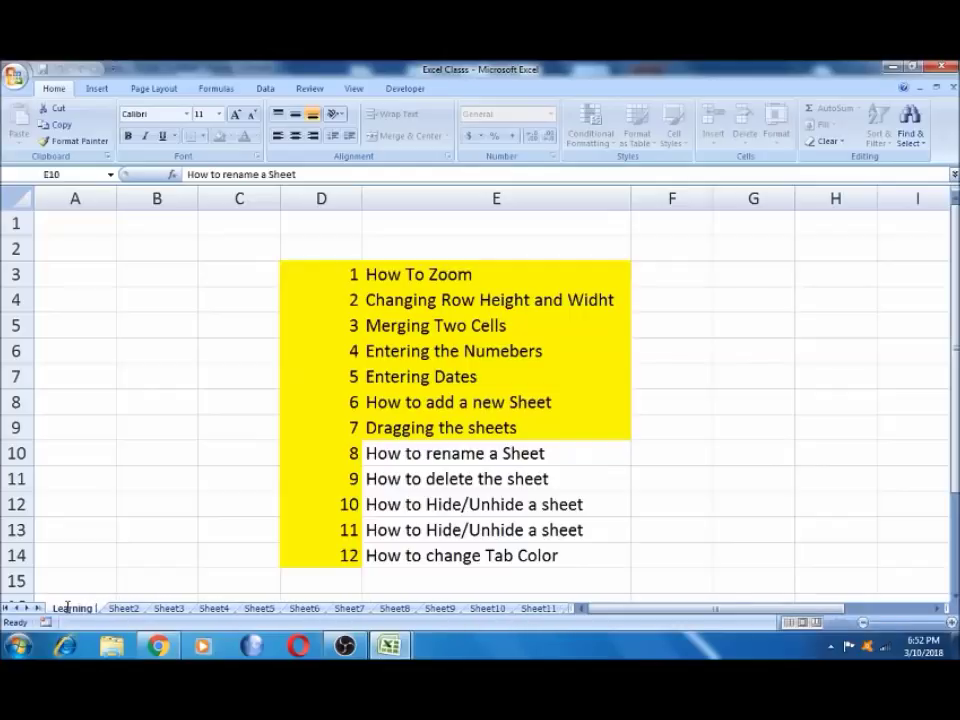
text( B)
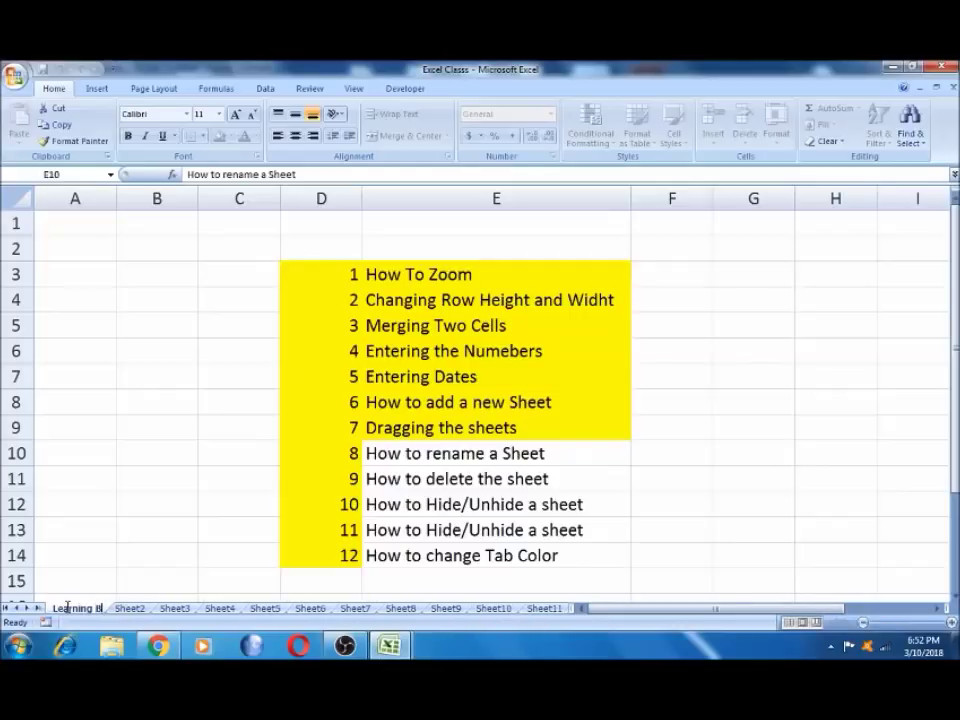
text(asic)
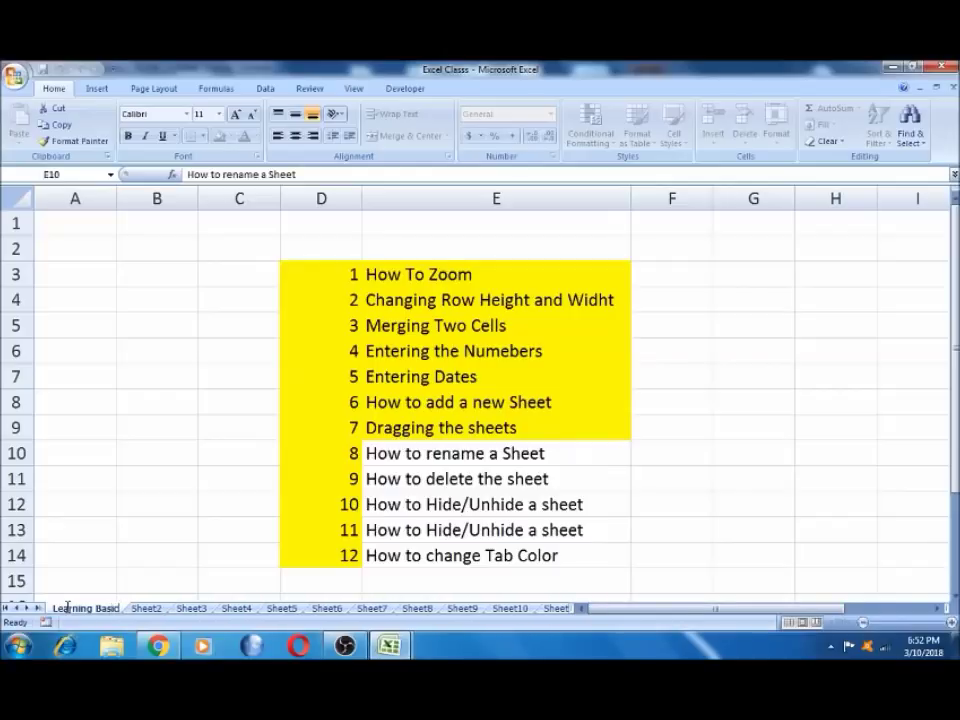
click(116, 547)
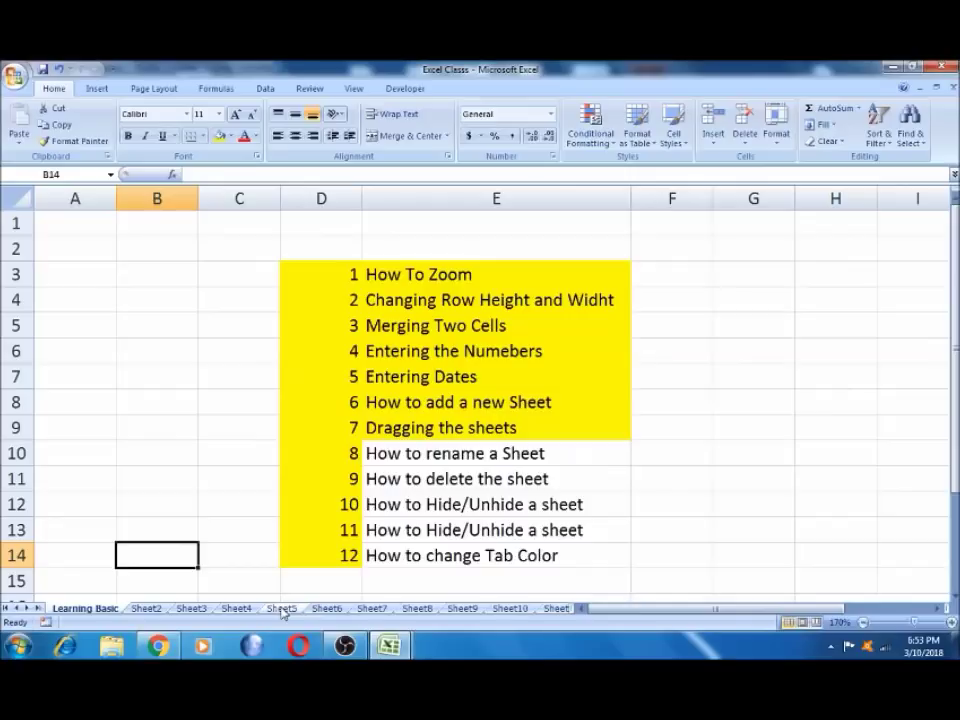
Rename Sheet2 to '123', then go back to the Learning Basic sheet and select E10.
click(467, 274)
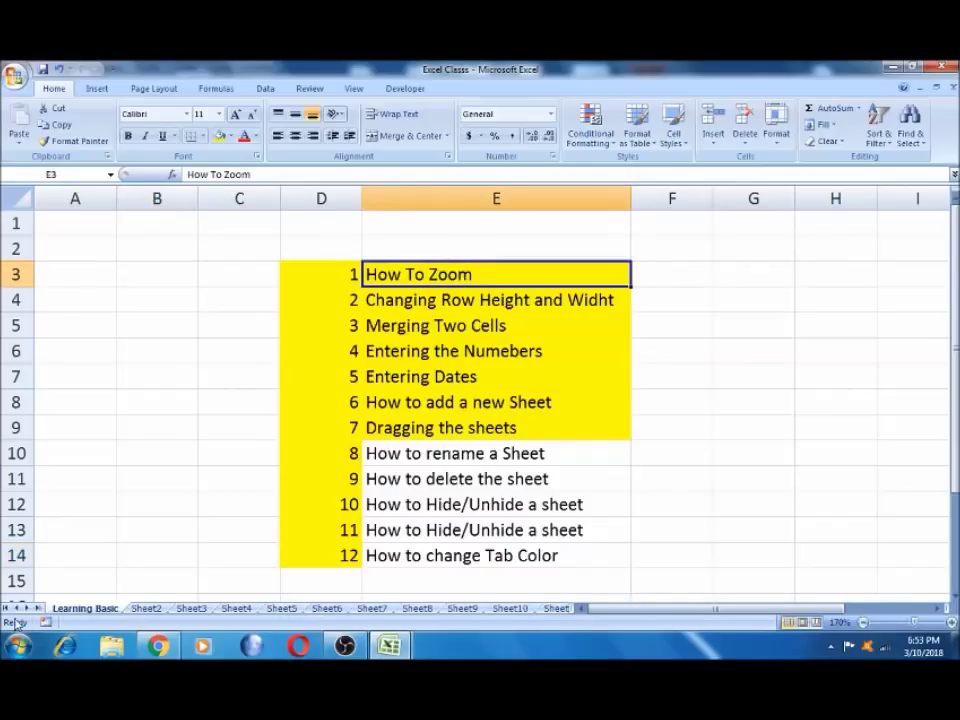
right_click(87, 615)
key(Escape)
click(150, 610)
right_click(153, 612)
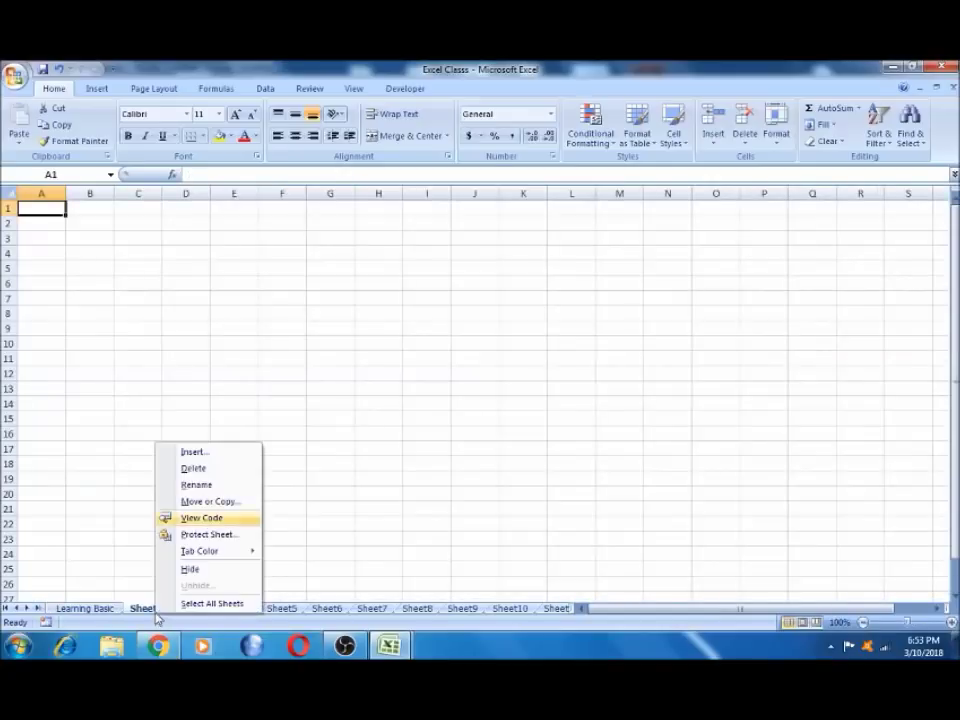
click(193, 486)
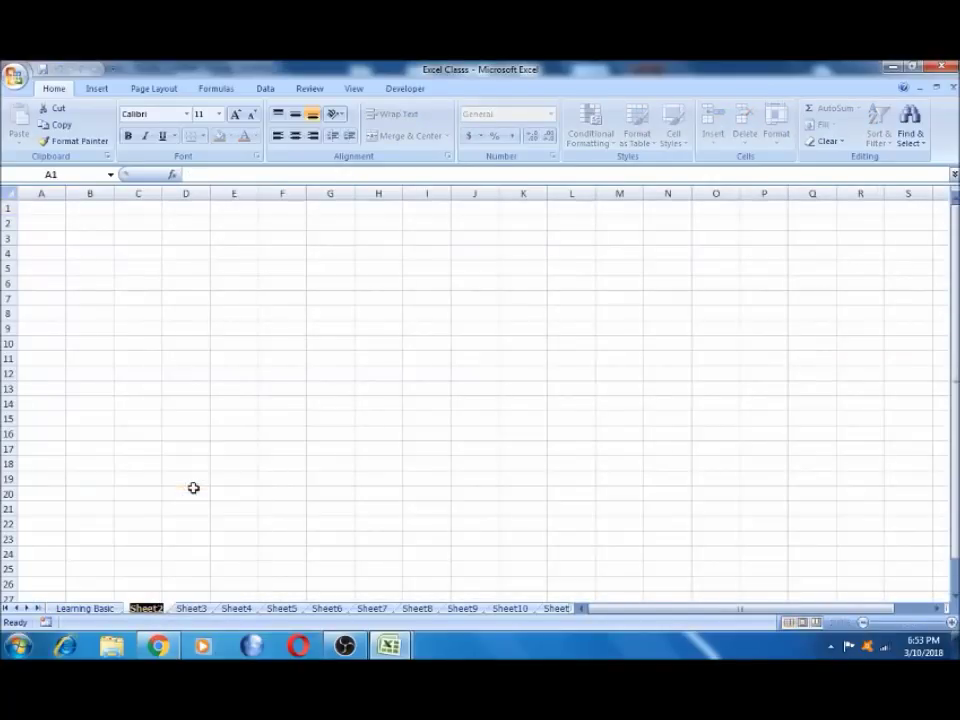
text(123)
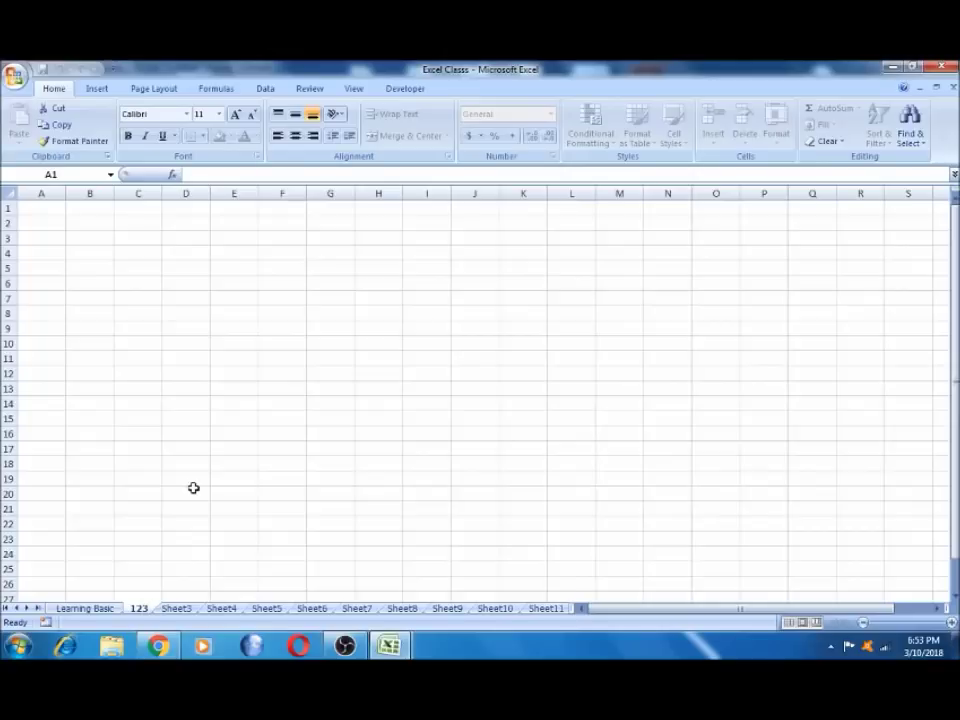
click(193, 487)
click(85, 609)
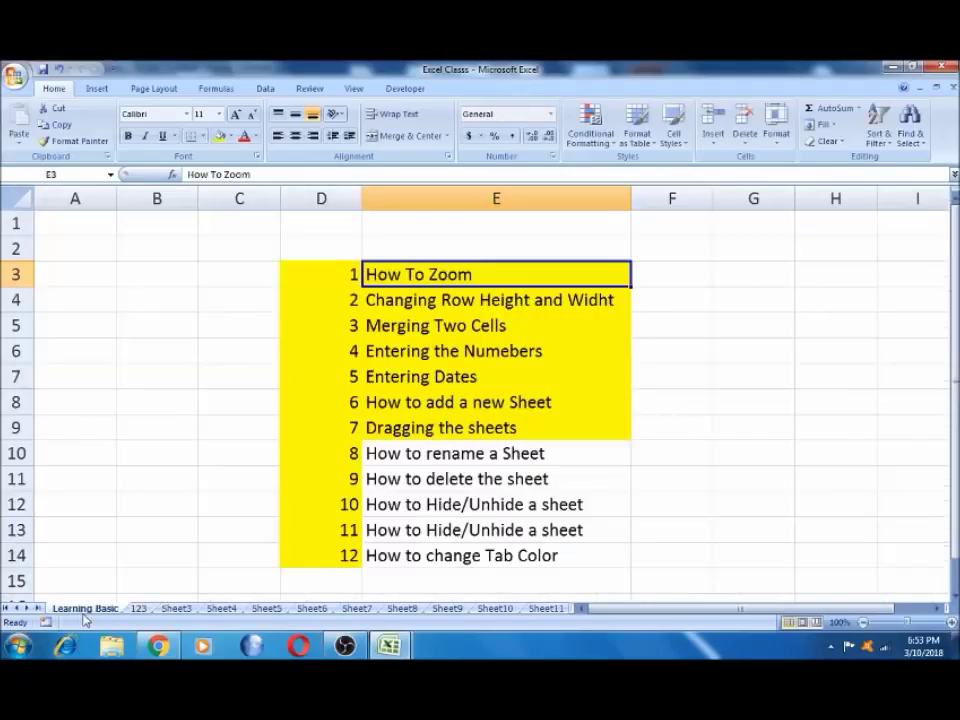
click(447, 451)
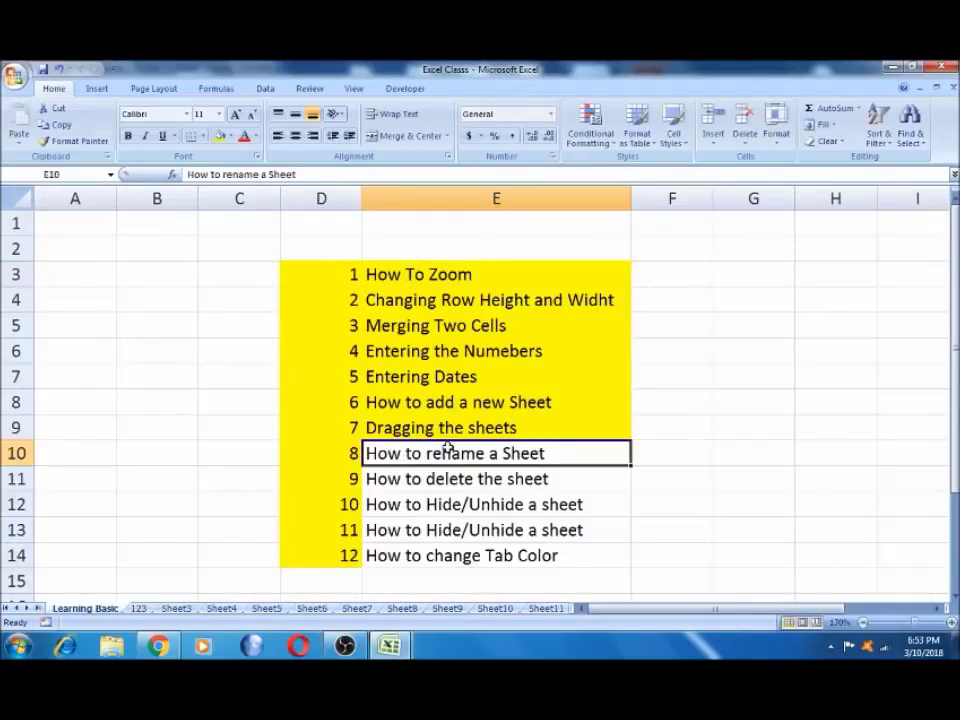
Fill E10 yellow, then delete the '123' worksheet and confirm the deletion.
click(219, 138)
click(403, 480)
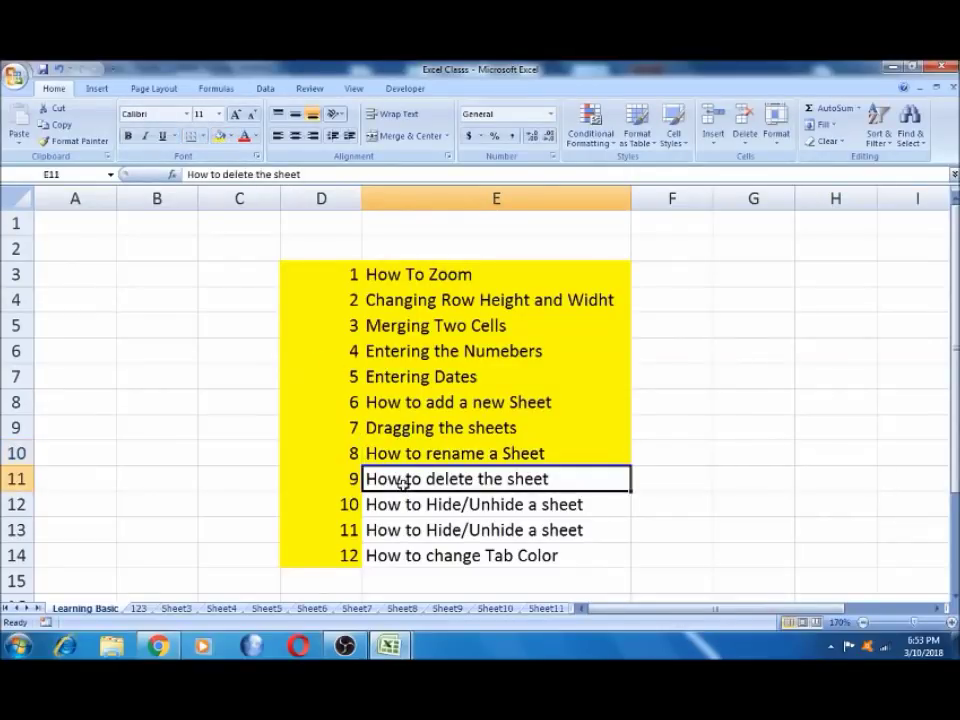
click(150, 611)
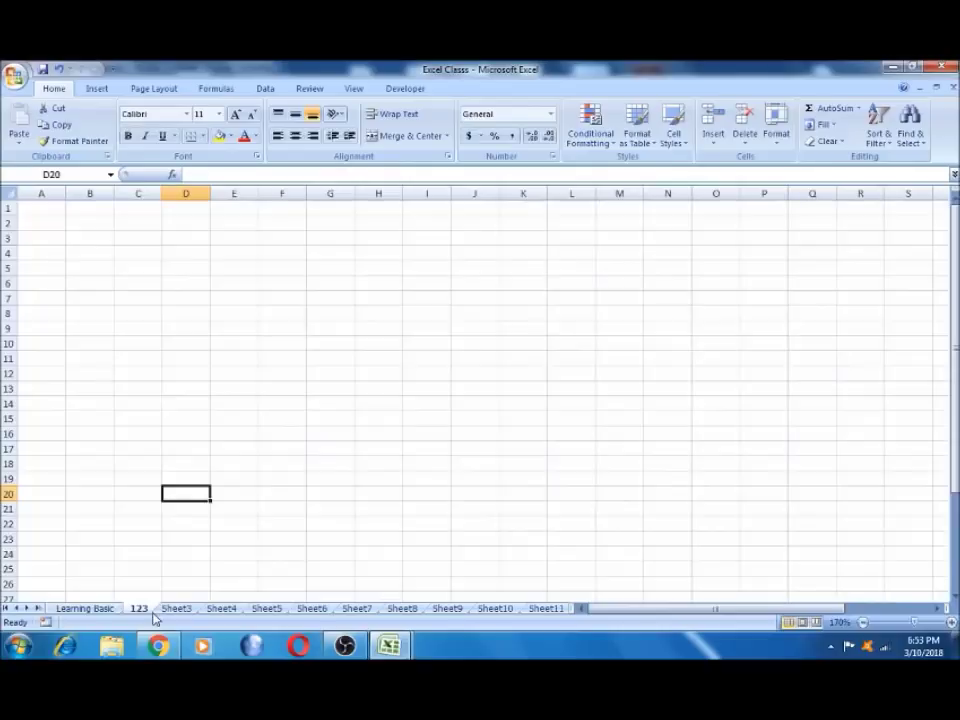
right_click(143, 613)
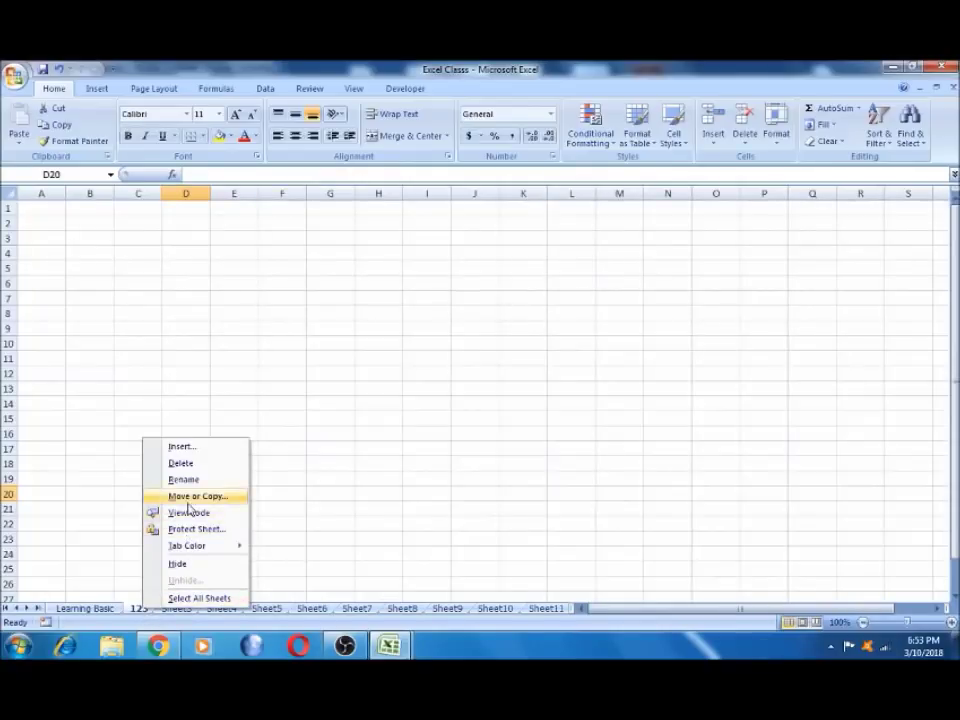
click(180, 463)
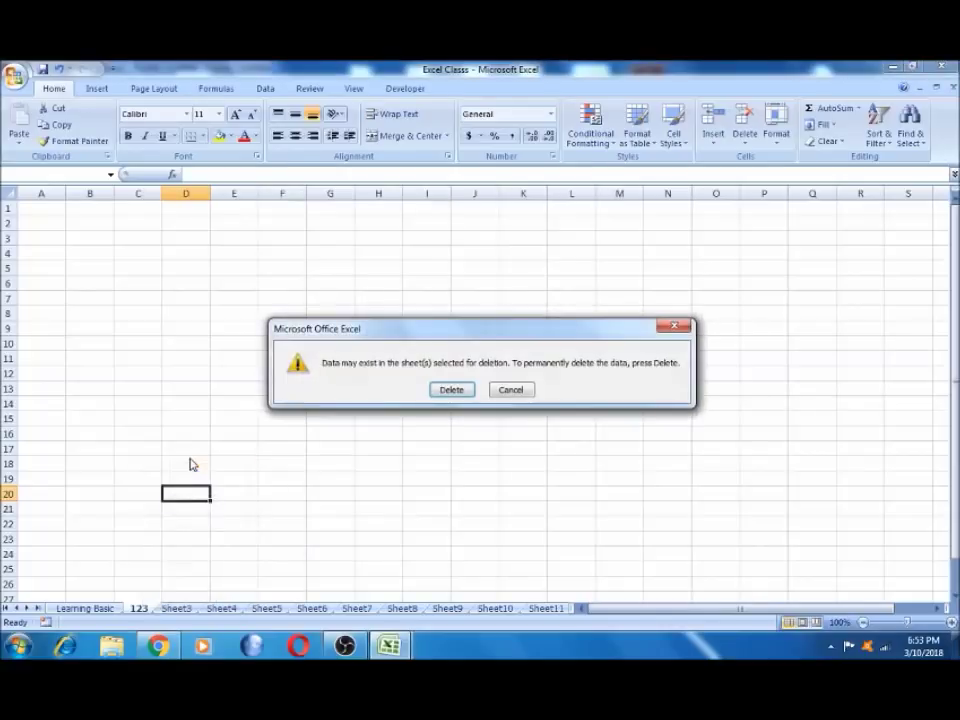
click(452, 391)
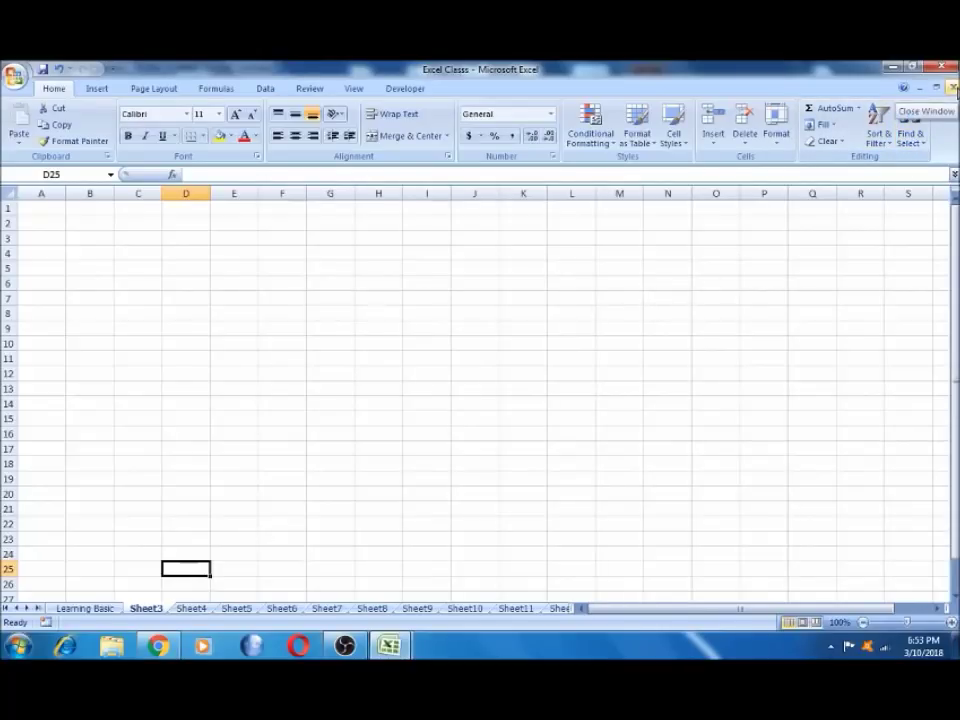
click(952, 88)
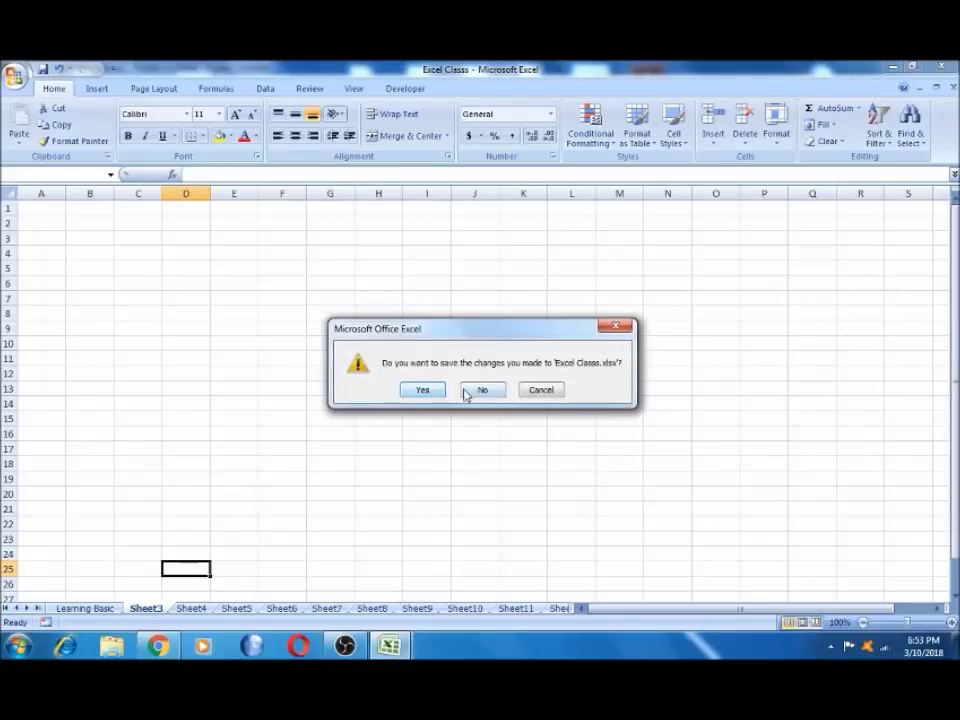
click(551, 392)
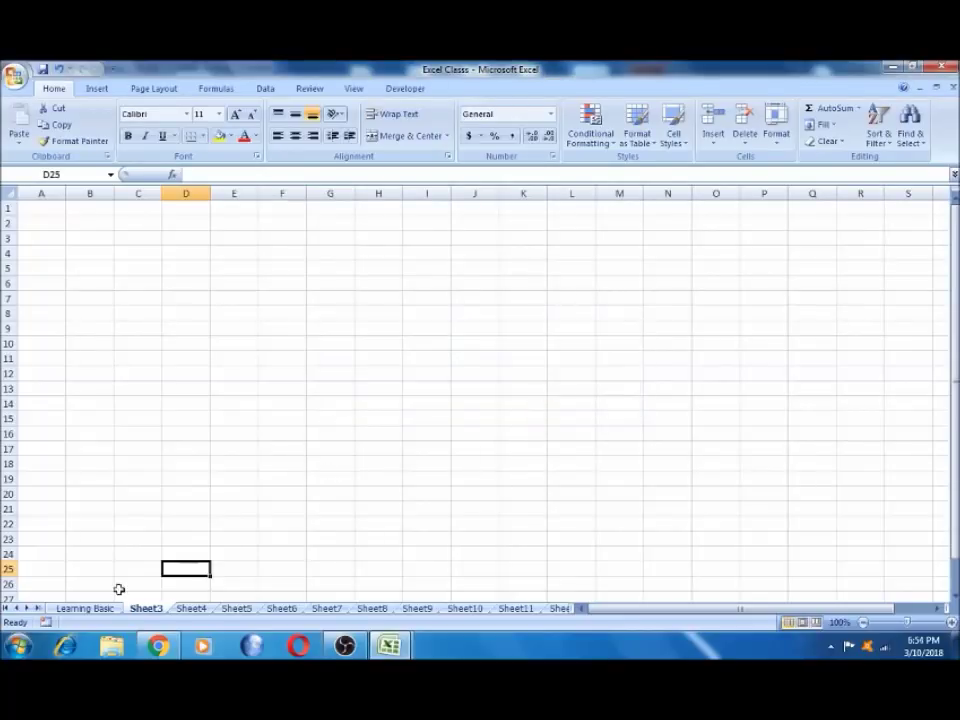
click(88, 609)
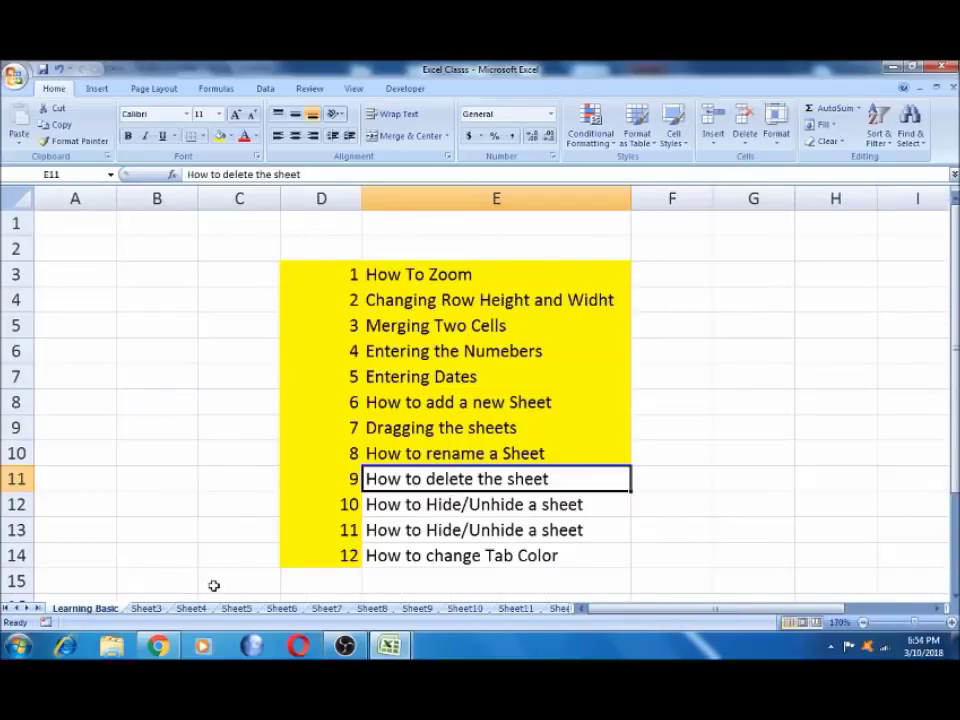
Delete Sheet4 and confirm, leaving blank Sheet5 showing after Sheet3.
right_click(195, 609)
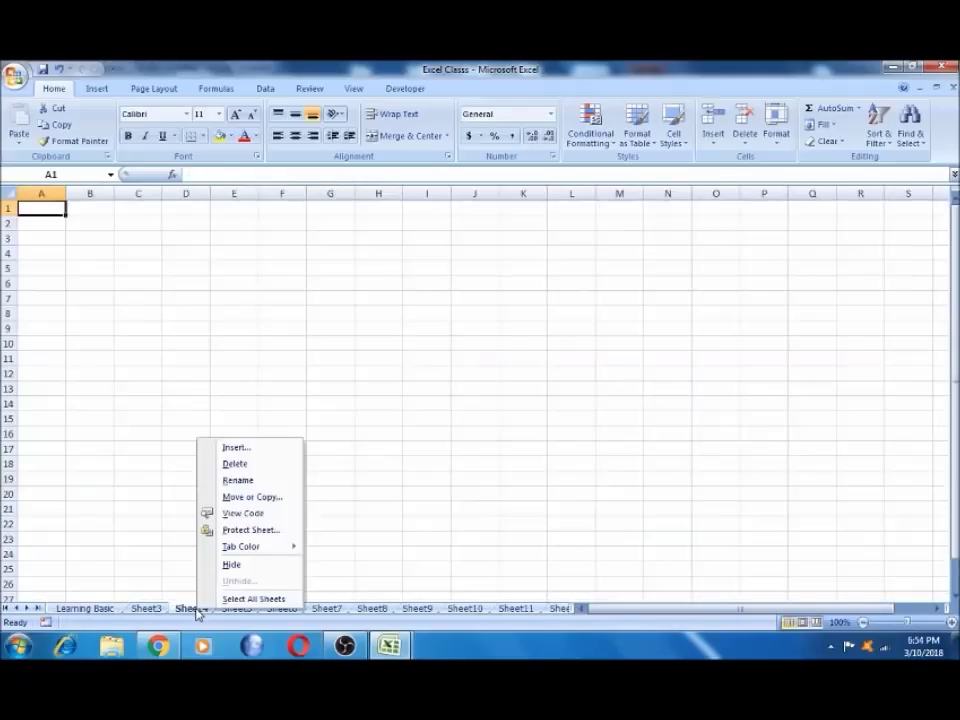
click(258, 466)
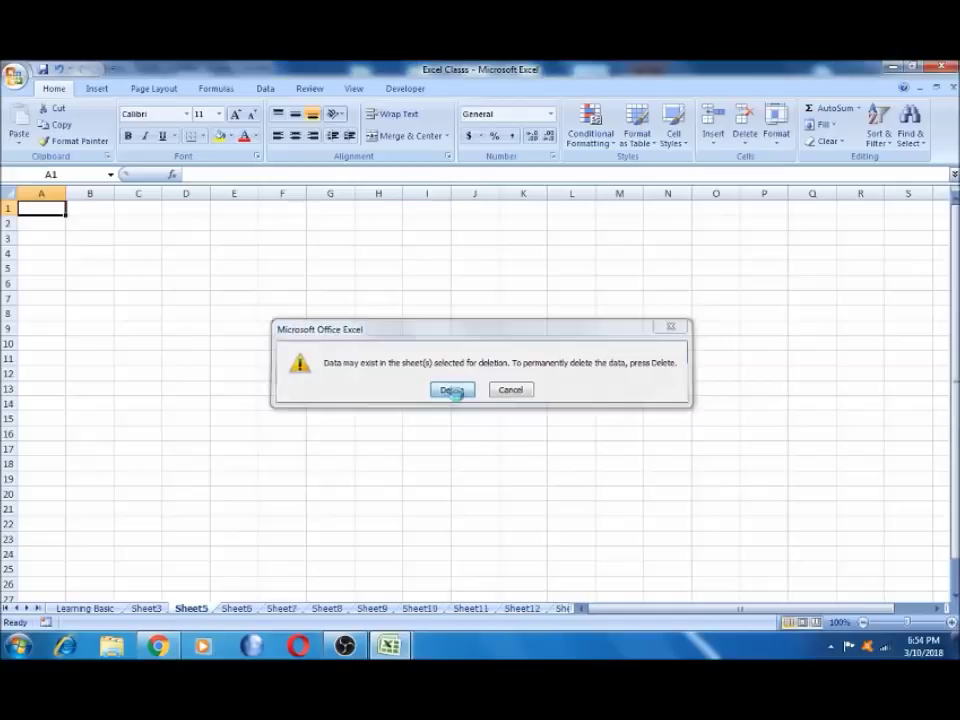
click(451, 390)
click(622, 284)
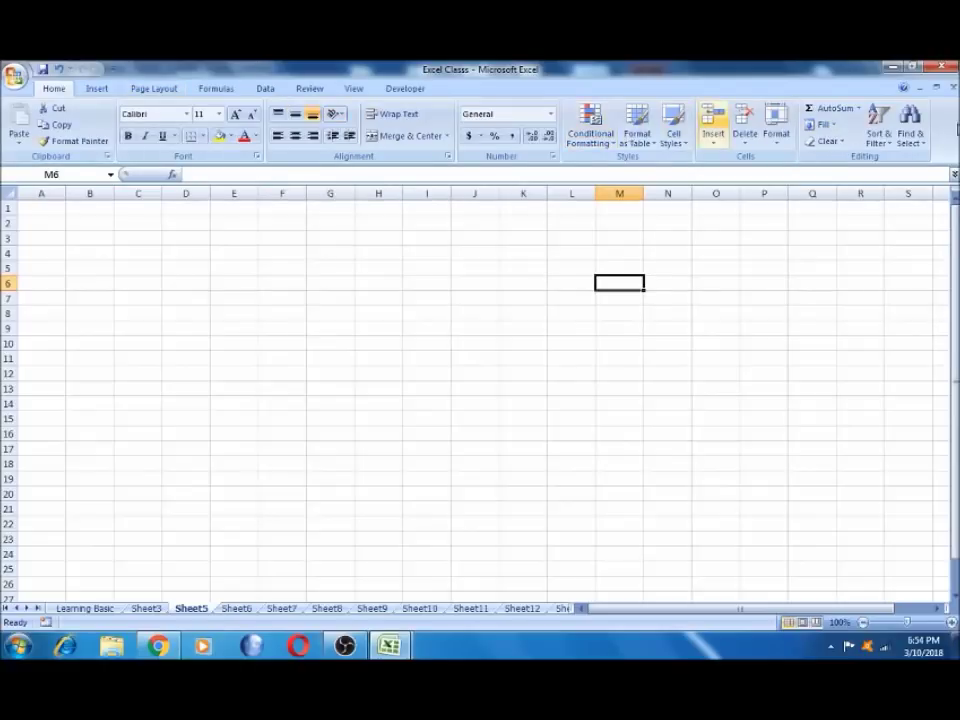
click(103, 92)
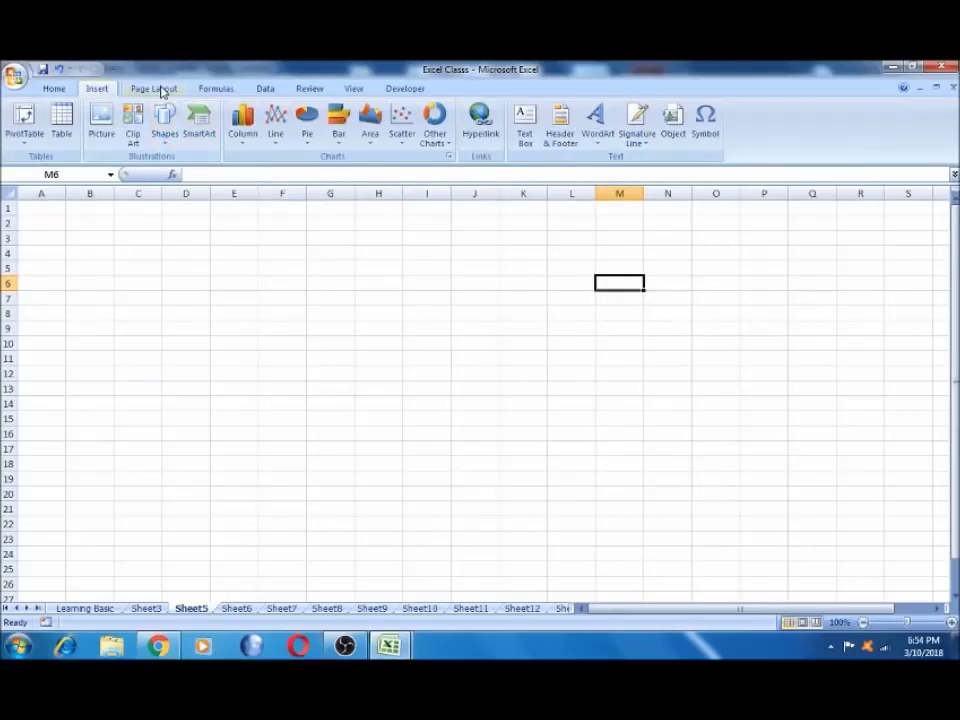
click(163, 94)
click(212, 92)
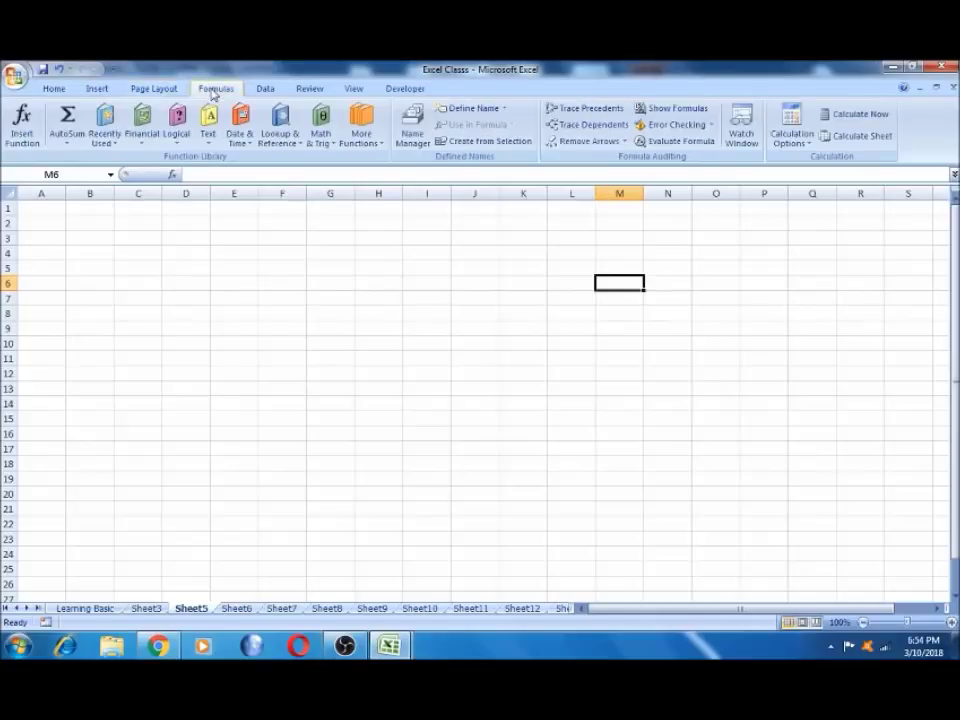
click(267, 91)
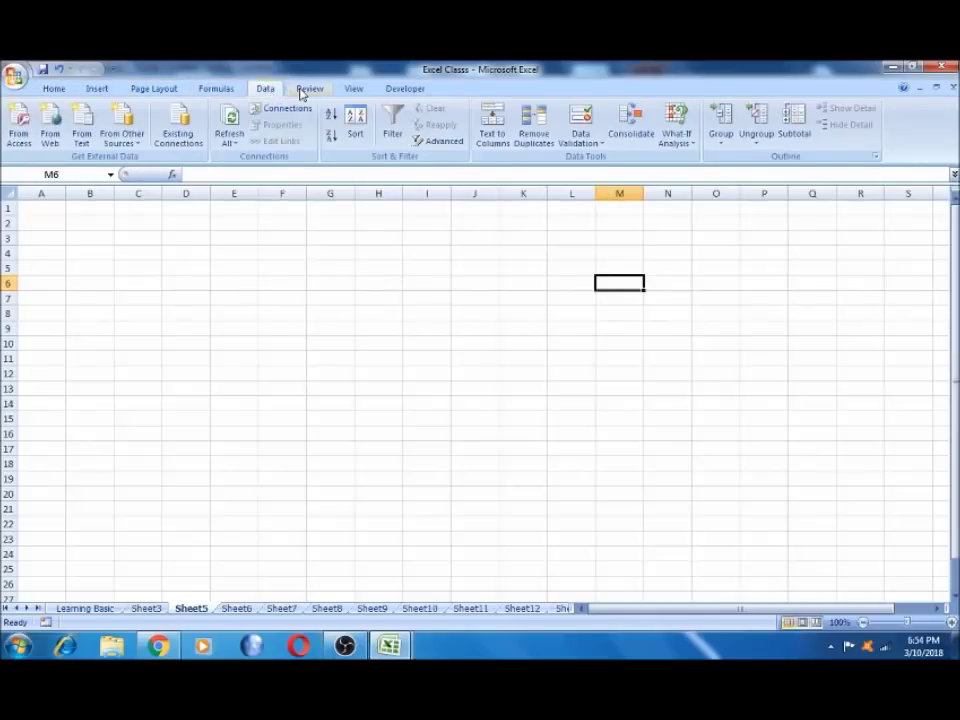
click(302, 93)
click(47, 92)
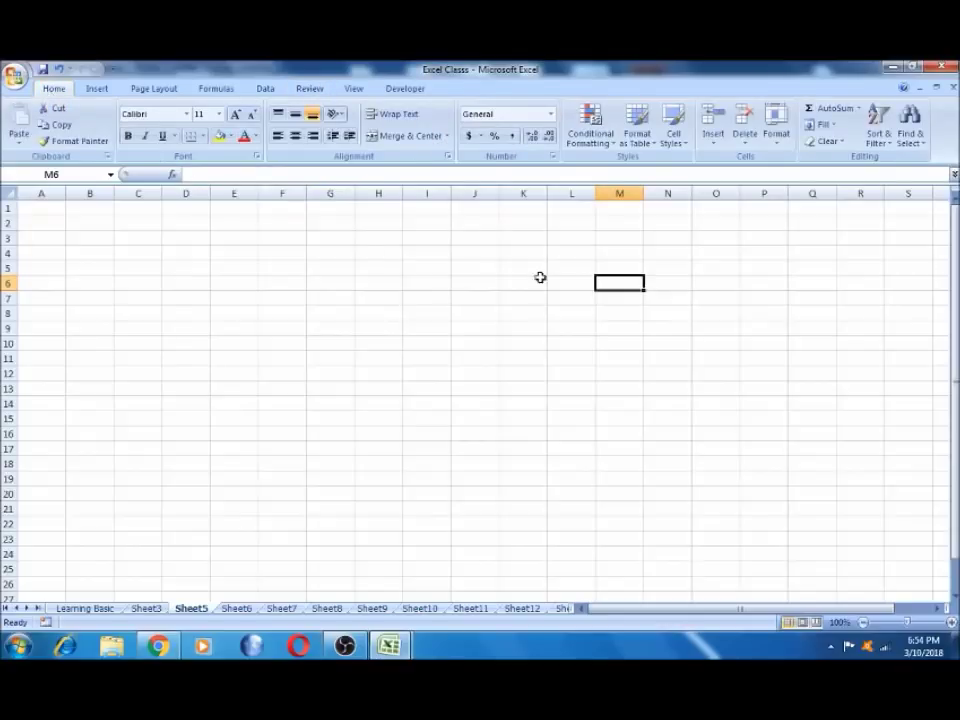
click(703, 253)
click(714, 142)
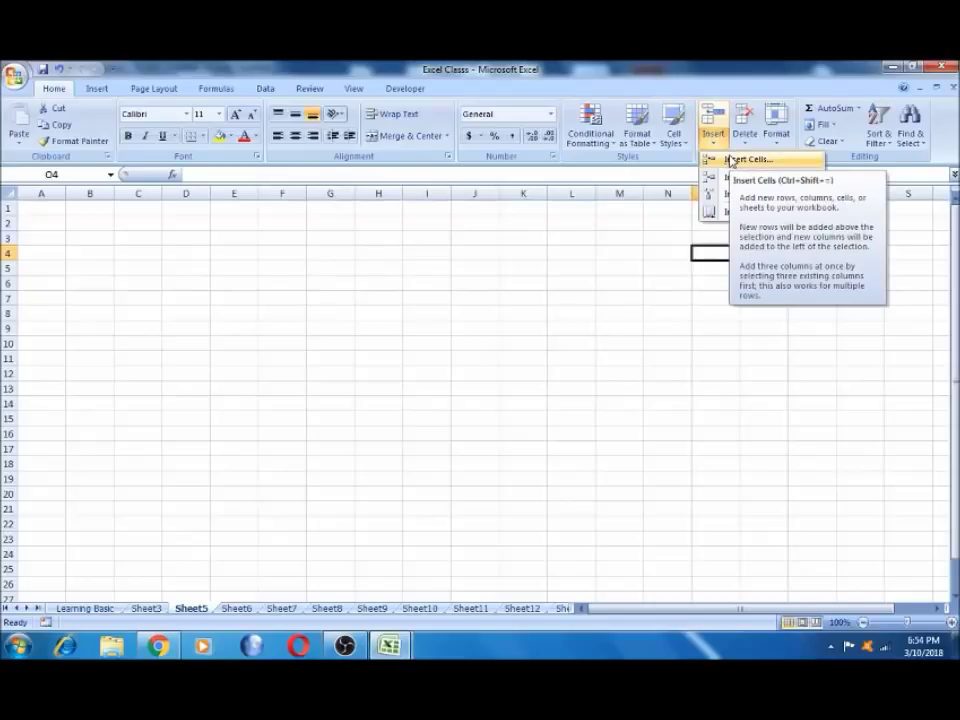
On Sheet5, insert cells shifted down at O4 and a whole row, then return to Learning Basic.
click(748, 160)
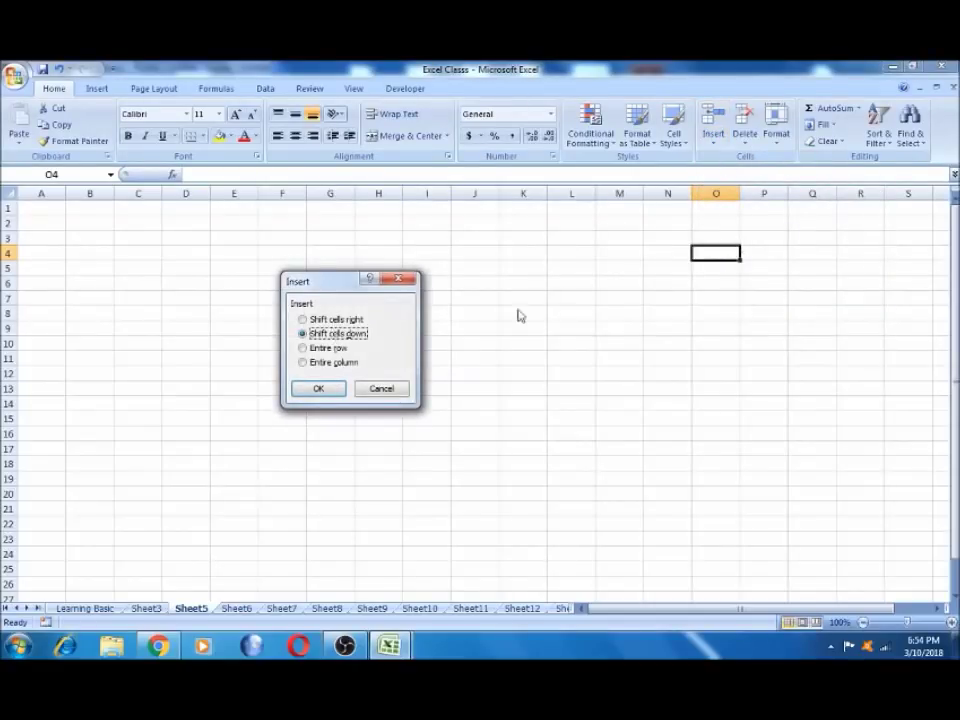
click(318, 388)
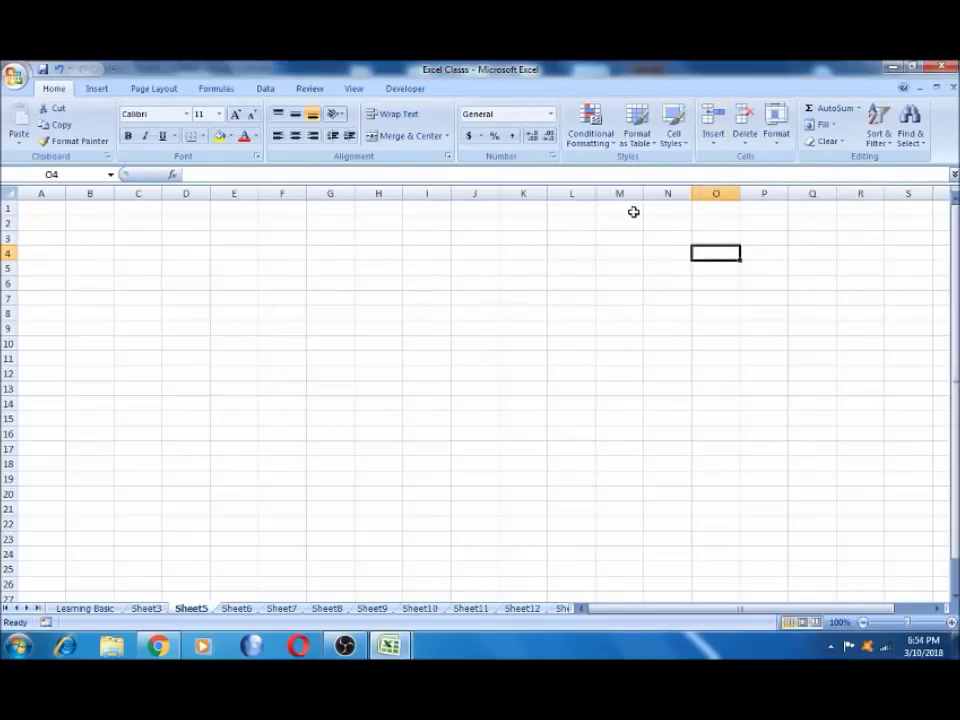
click(713, 140)
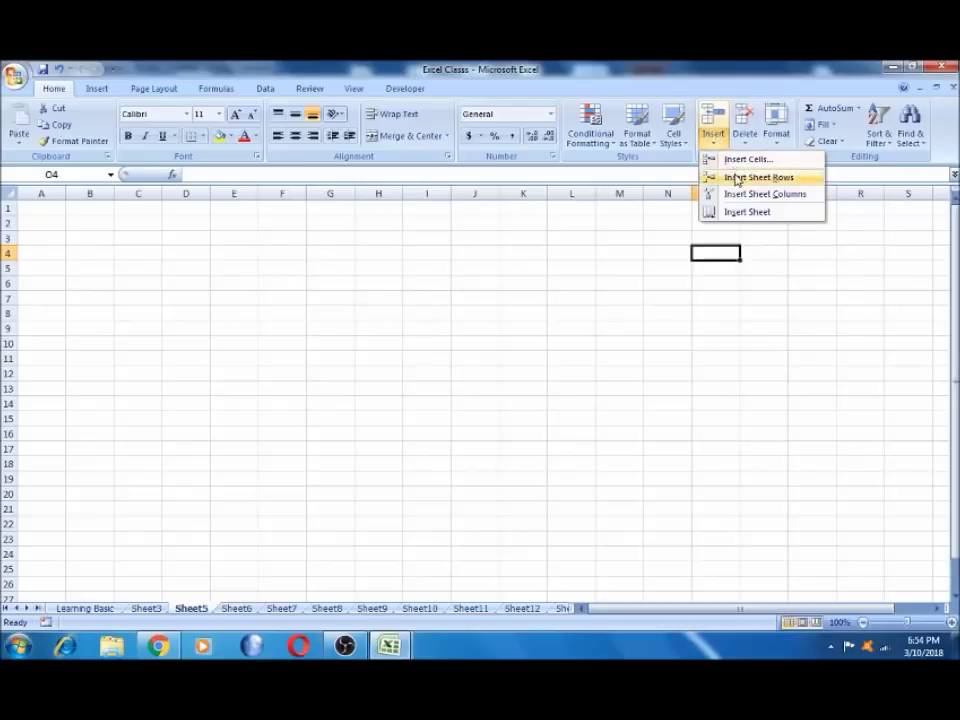
click(736, 178)
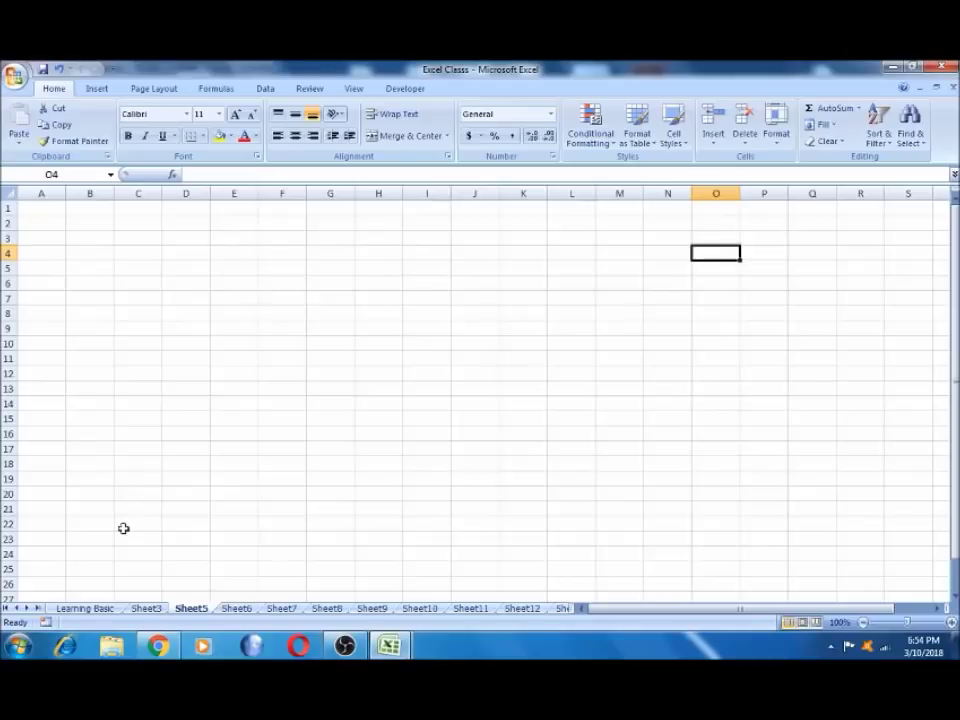
click(90, 608)
click(442, 356)
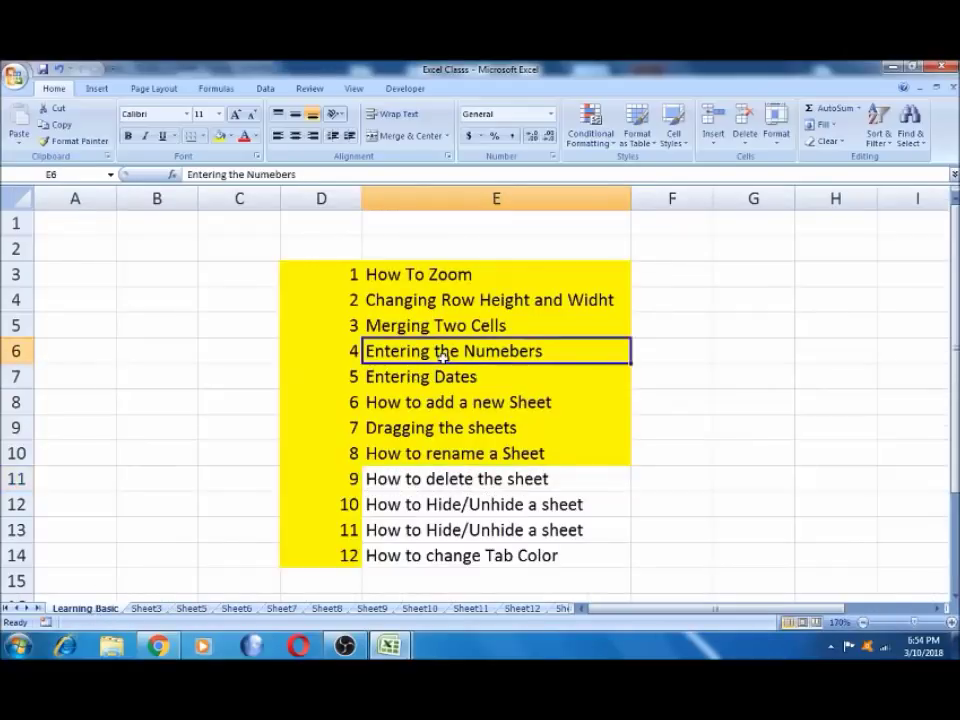
click(712, 142)
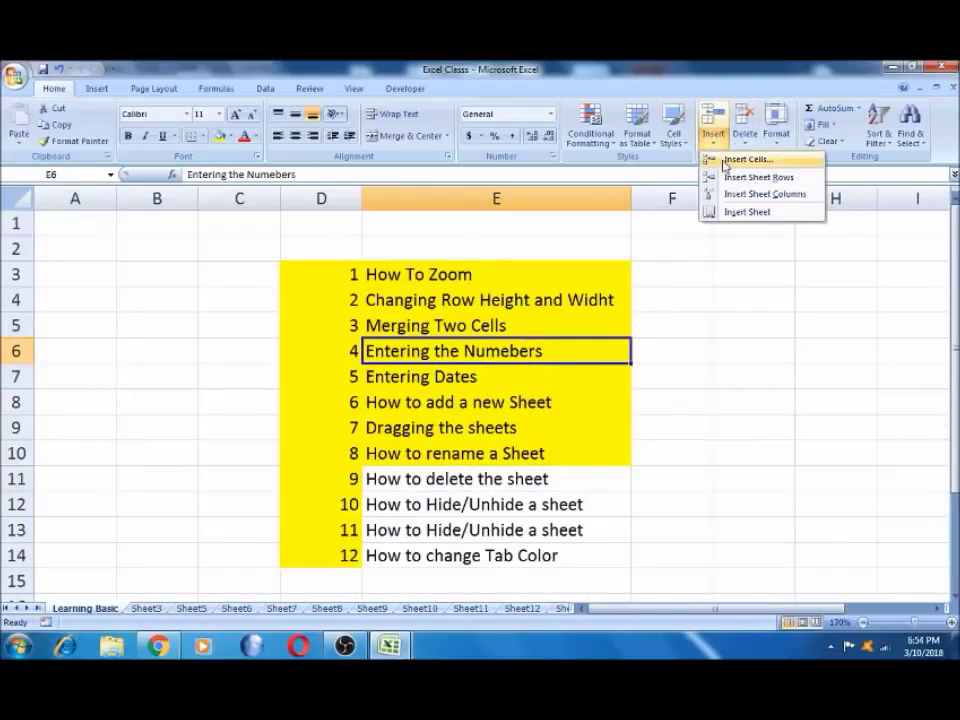
click(735, 178)
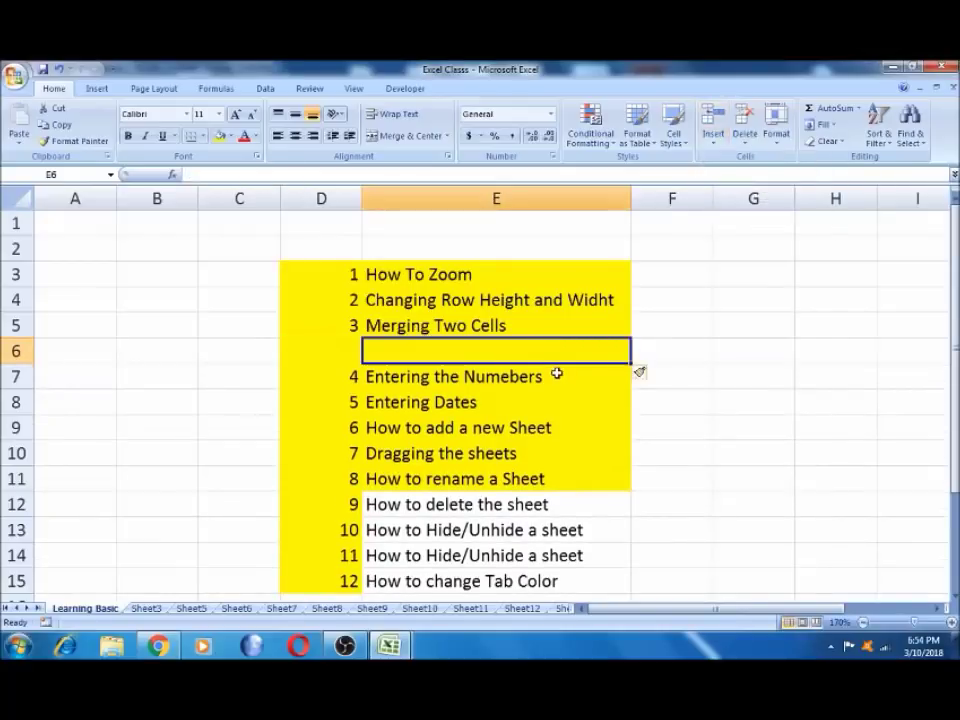
key(ctrl+z)
click(769, 211)
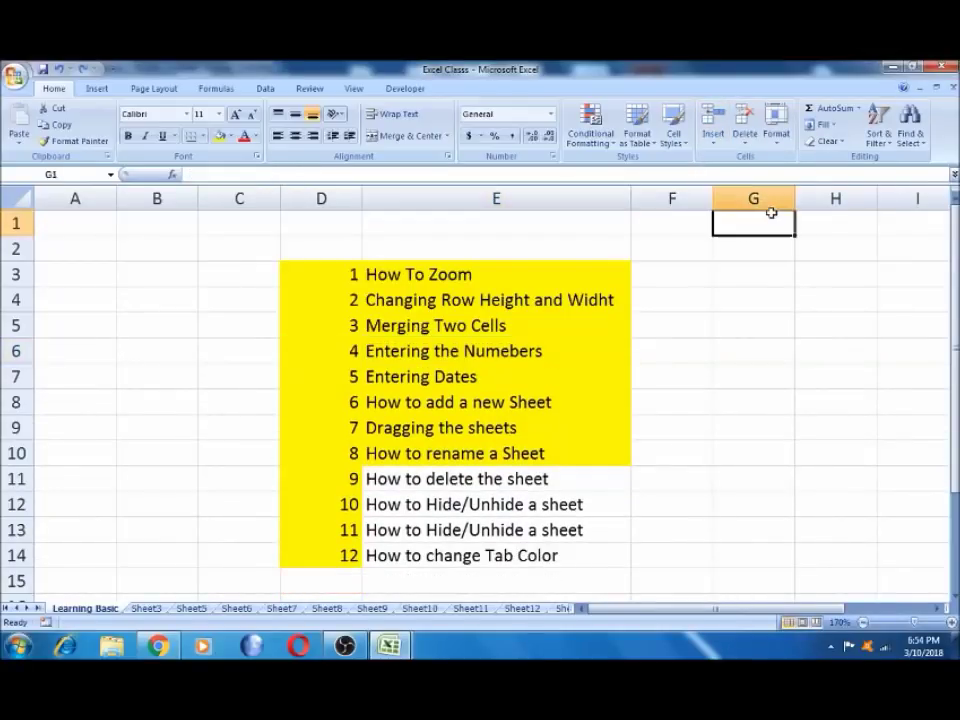
click(745, 146)
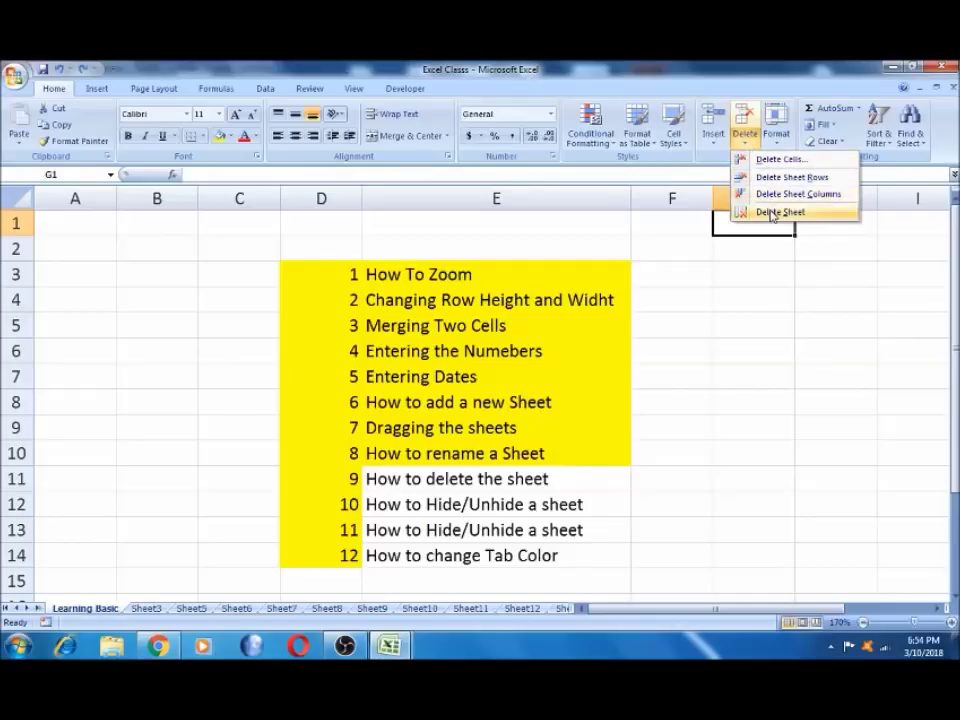
click(746, 357)
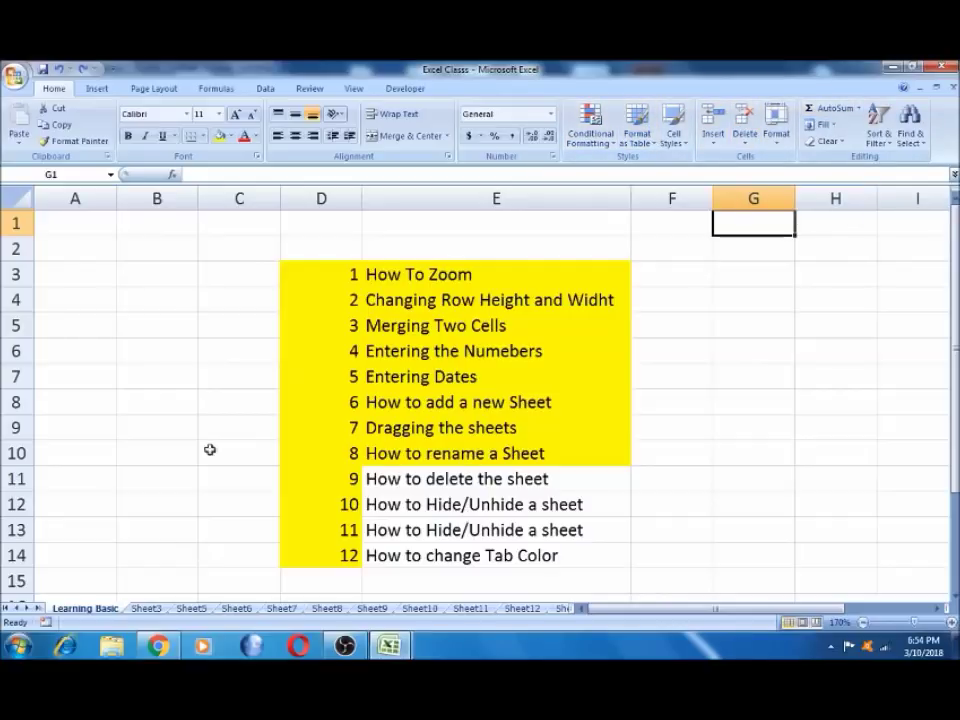
click(416, 418)
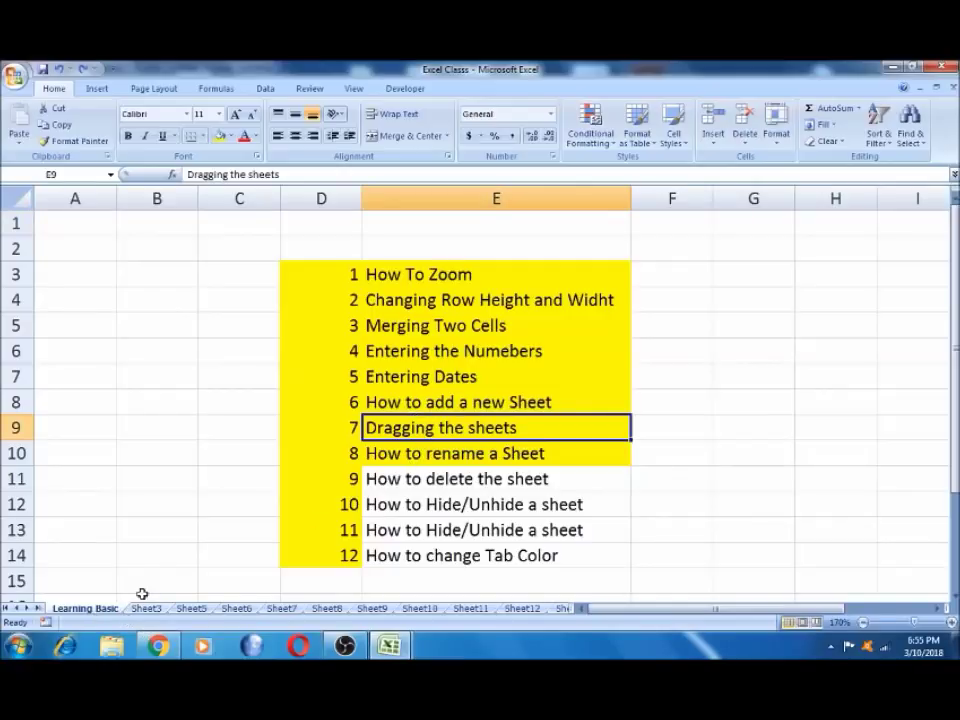
Glance at Sheet3 and switch back to the Learning Basic sheet.
click(715, 146)
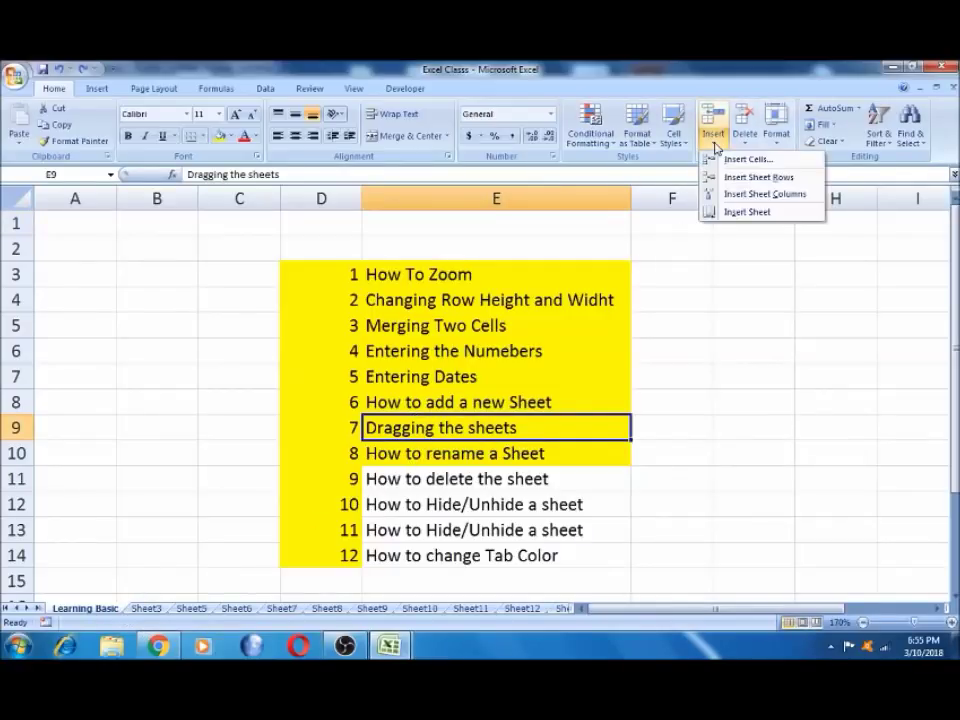
click(715, 146)
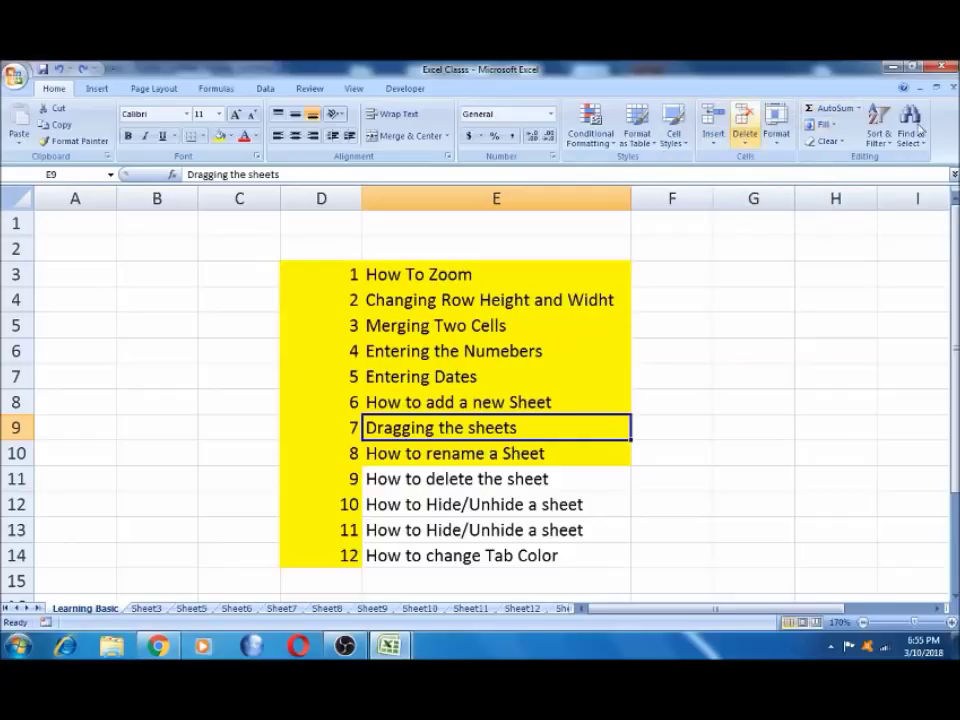
click(146, 610)
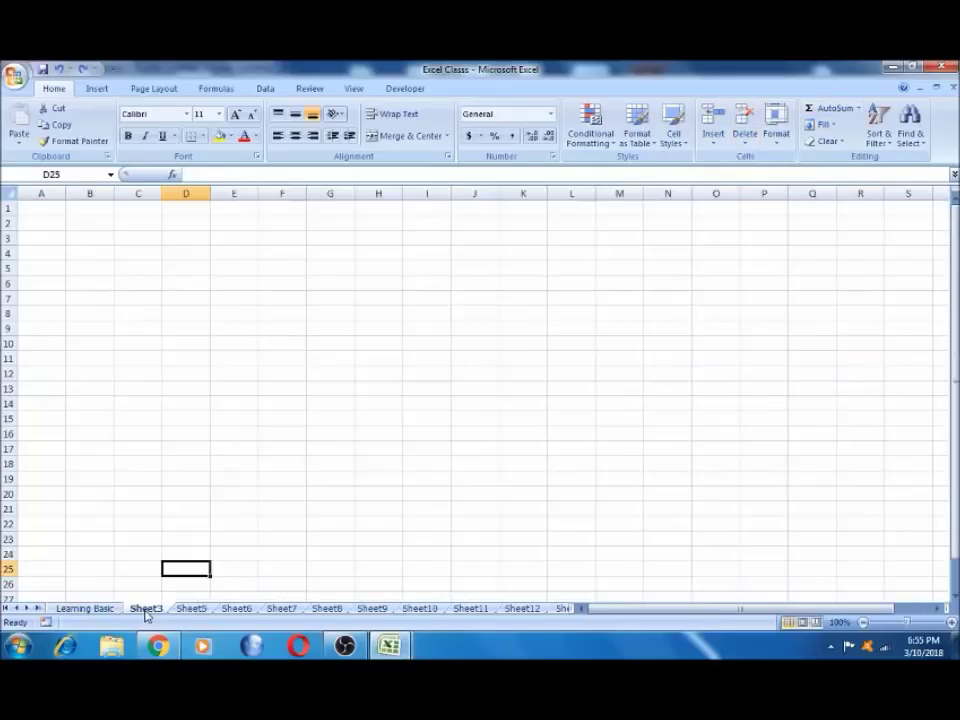
click(88, 608)
Fill E11, 'How to delete the sheet', yellow like the topics above.
click(461, 476)
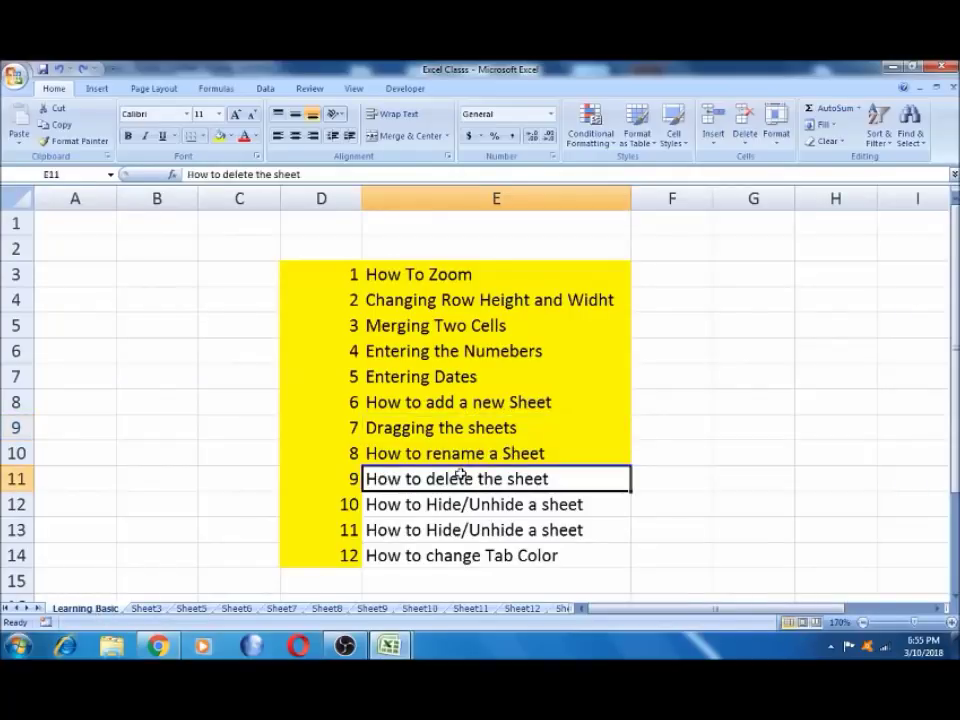
click(219, 136)
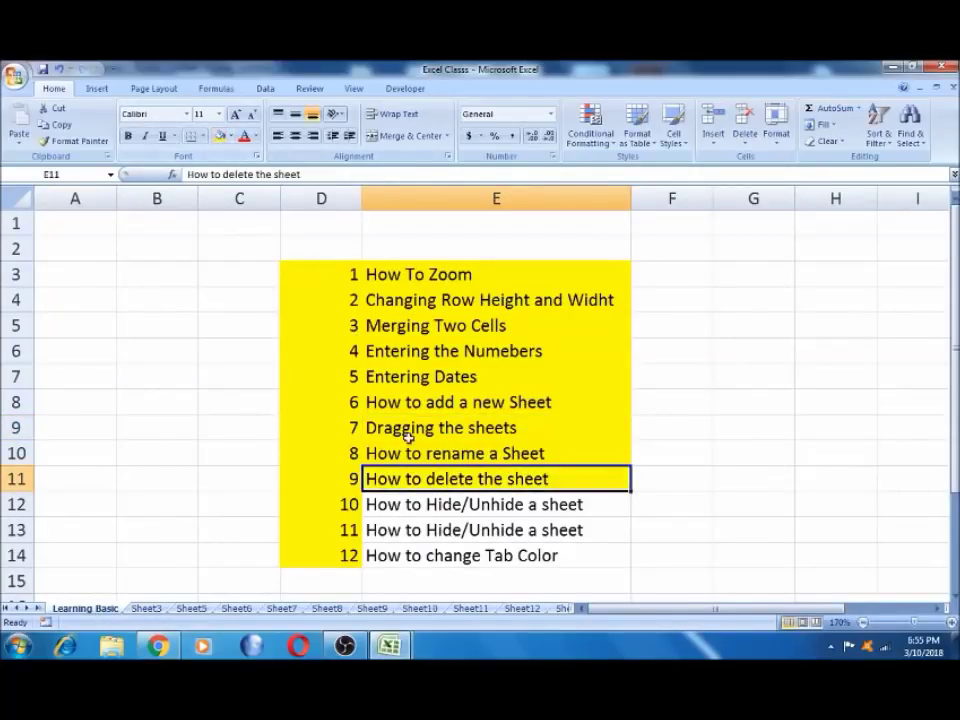
click(416, 506)
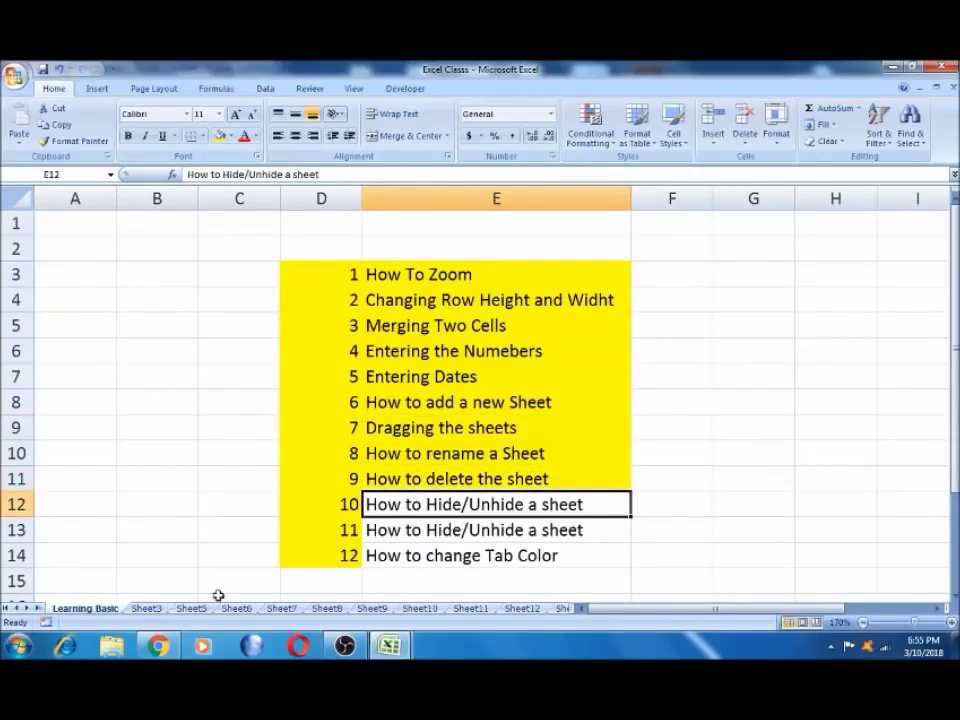
click(237, 301)
click(347, 189)
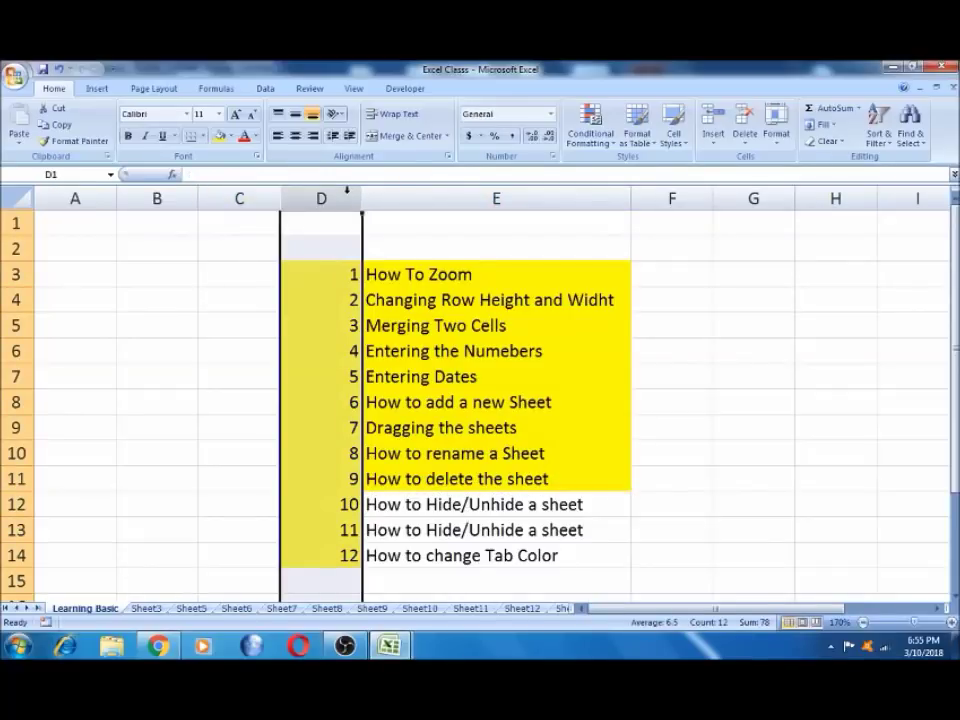
right_click(347, 190)
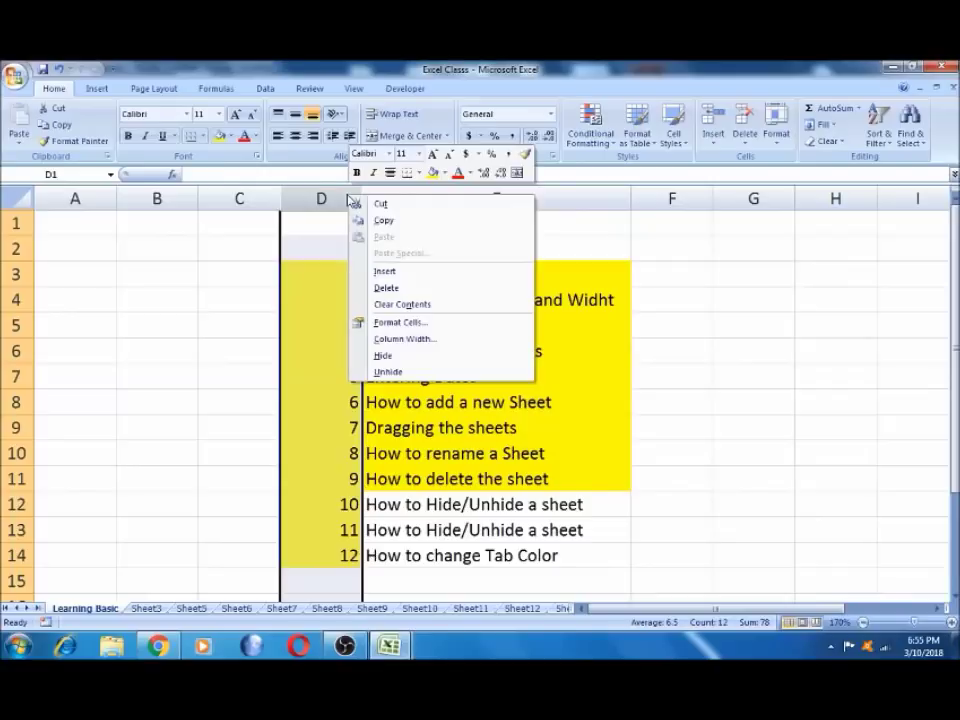
click(380, 357)
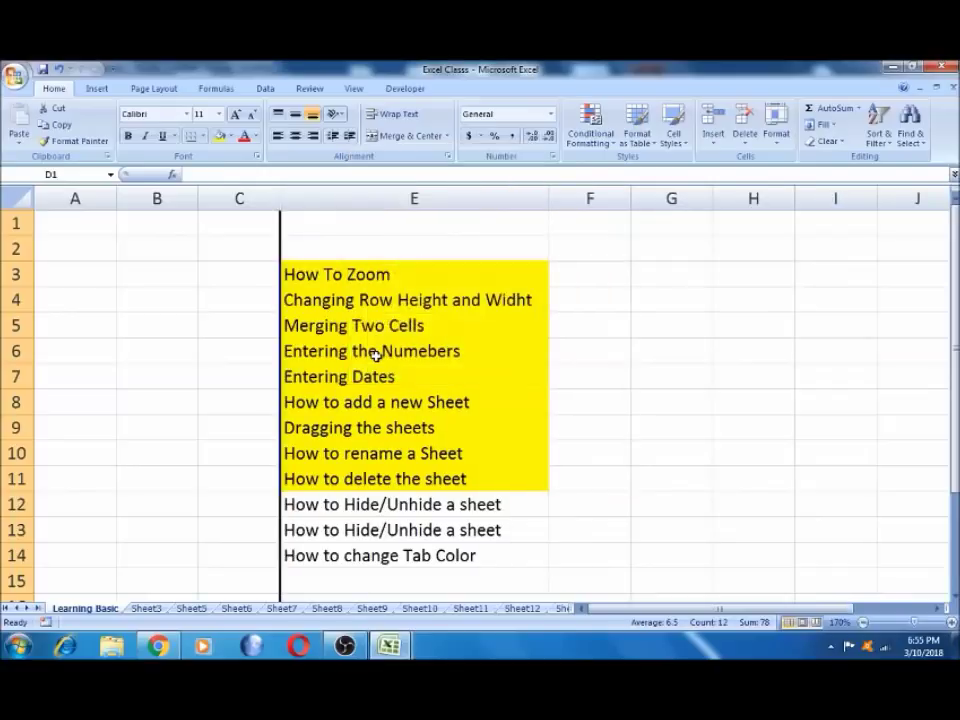
click(265, 293)
key(ctrl+z)
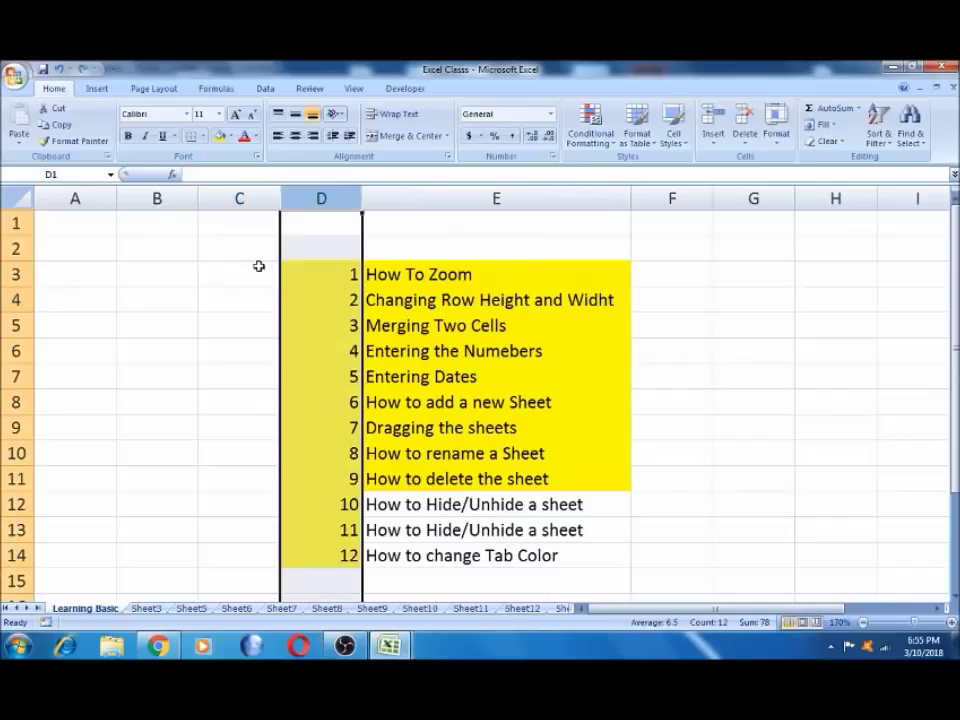
right_click(309, 197)
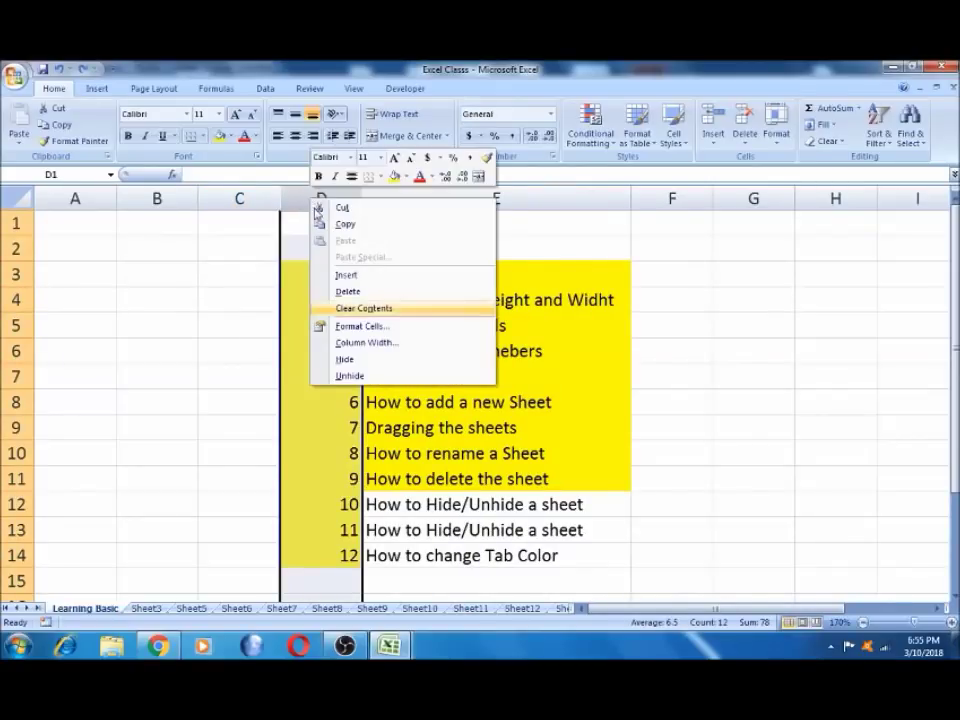
click(358, 358)
click(252, 190)
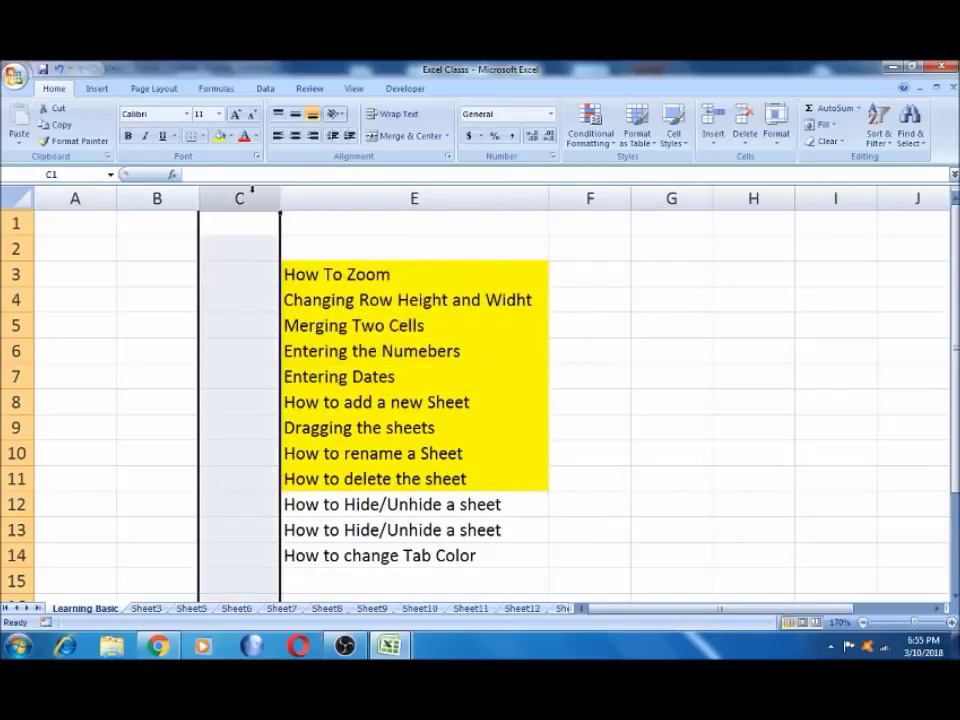
drag(252, 190, 549, 199)
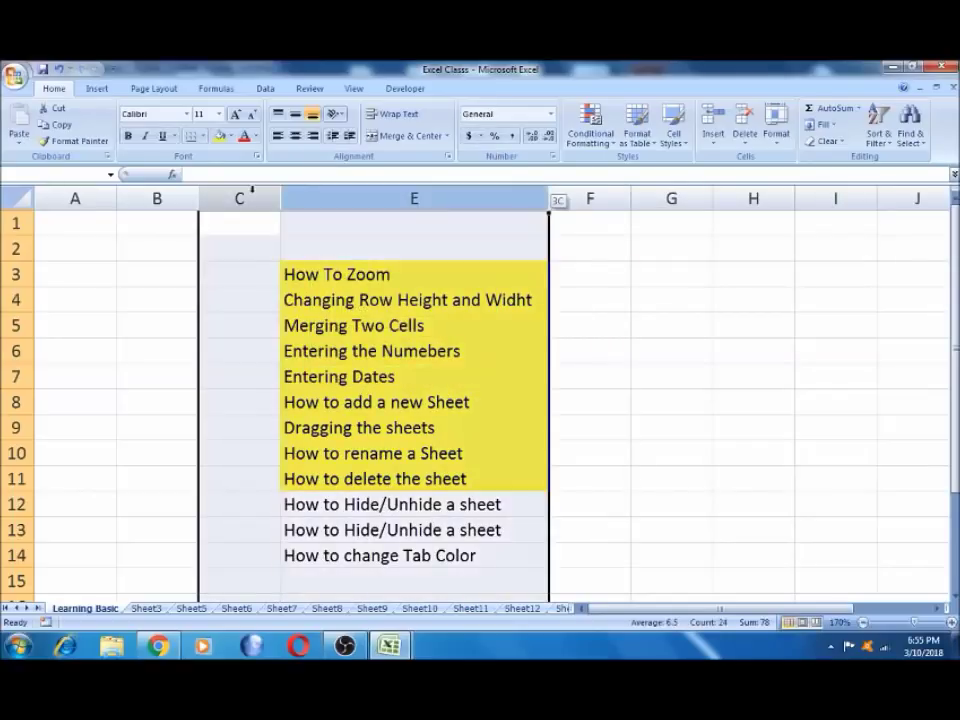
right_click(269, 199)
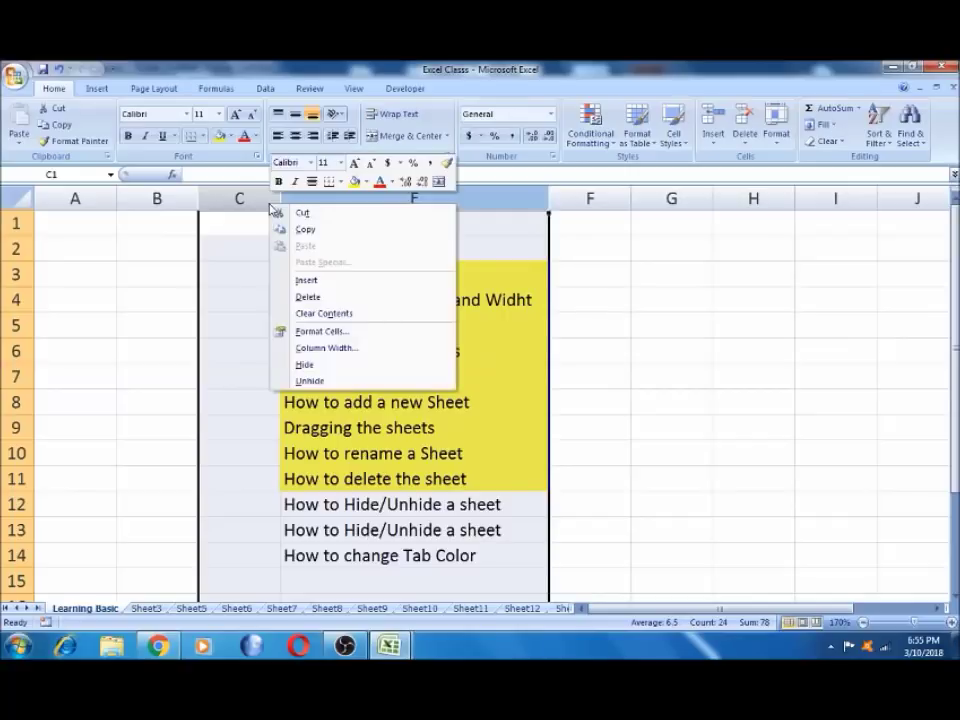
click(312, 380)
click(307, 358)
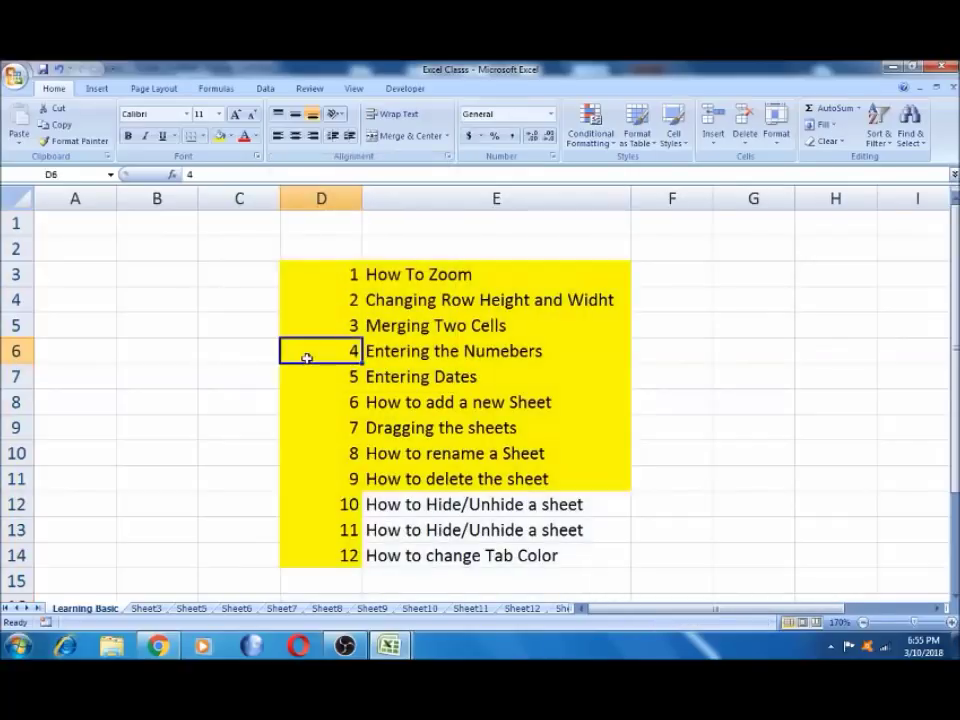
click(321, 285)
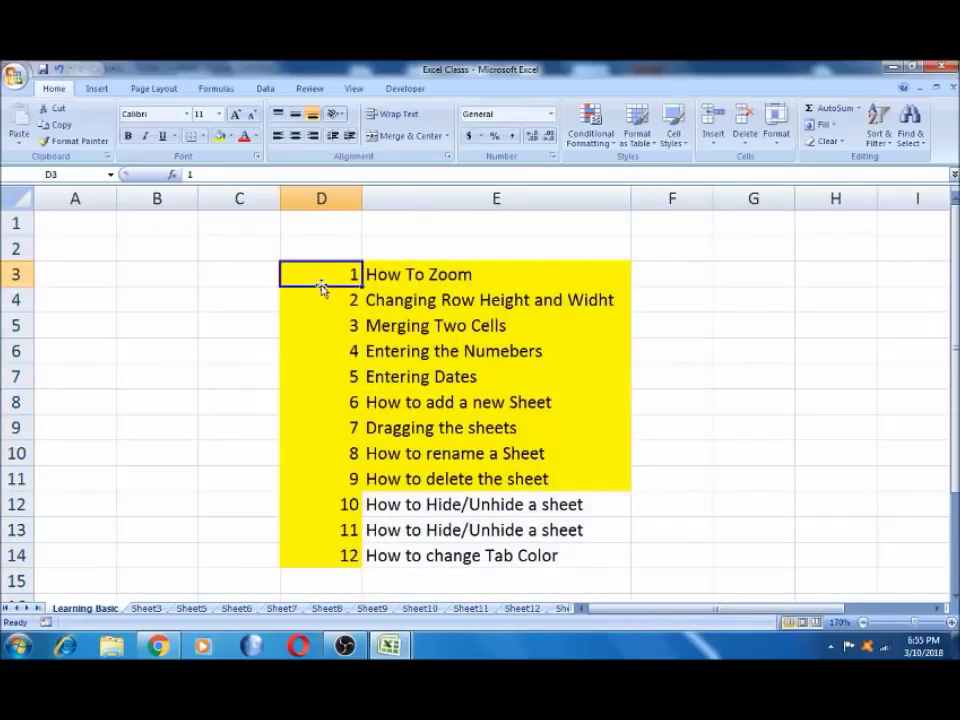
Enter the starting numbers 1, 2 and 3 in cells A2:A4.
click(156, 198)
click(70, 224)
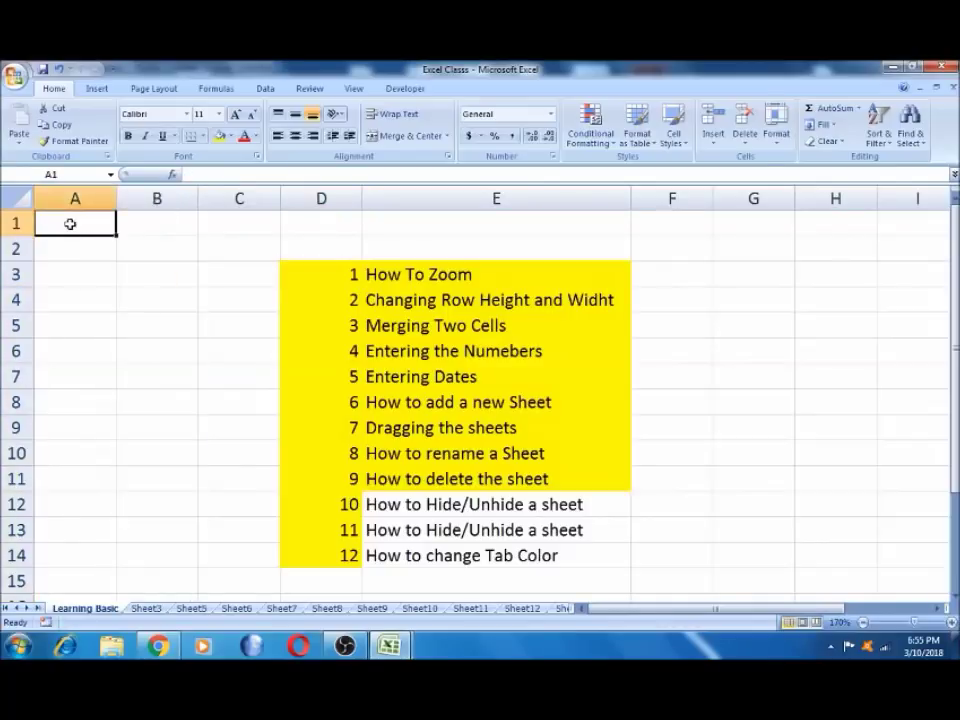
key(Down)
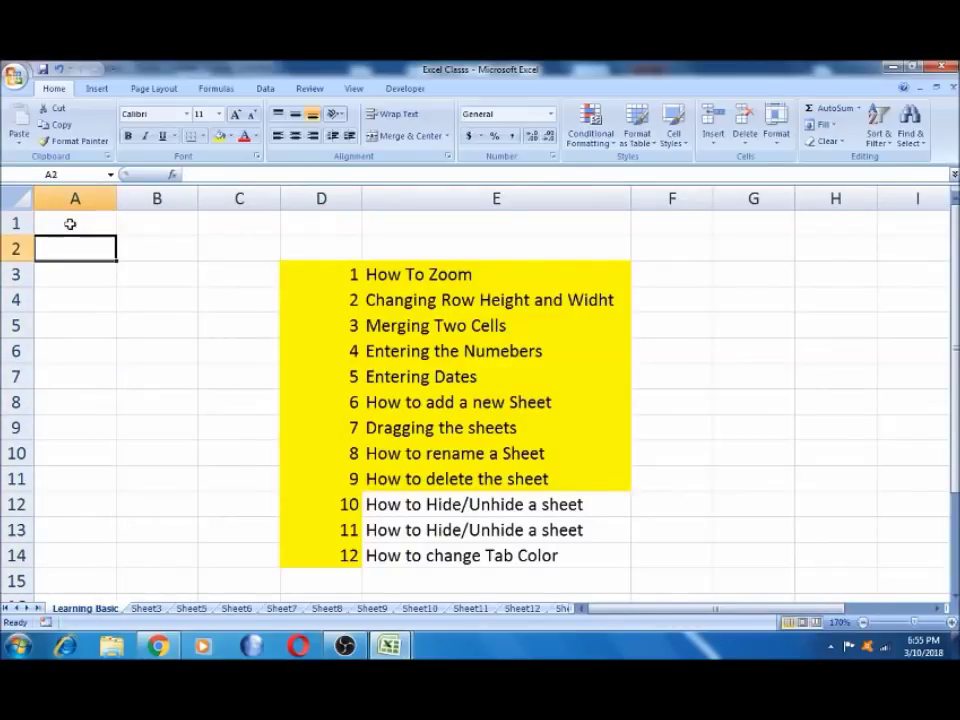
text(1)
key(Return)
text(2)
key(Return)
text(3)
key(Return)
Extend the number series from A2:A4 down to 13 in A14.
key(Up)
key(Up)
key(Up)
key(shift+Down)
key(shift+Down)
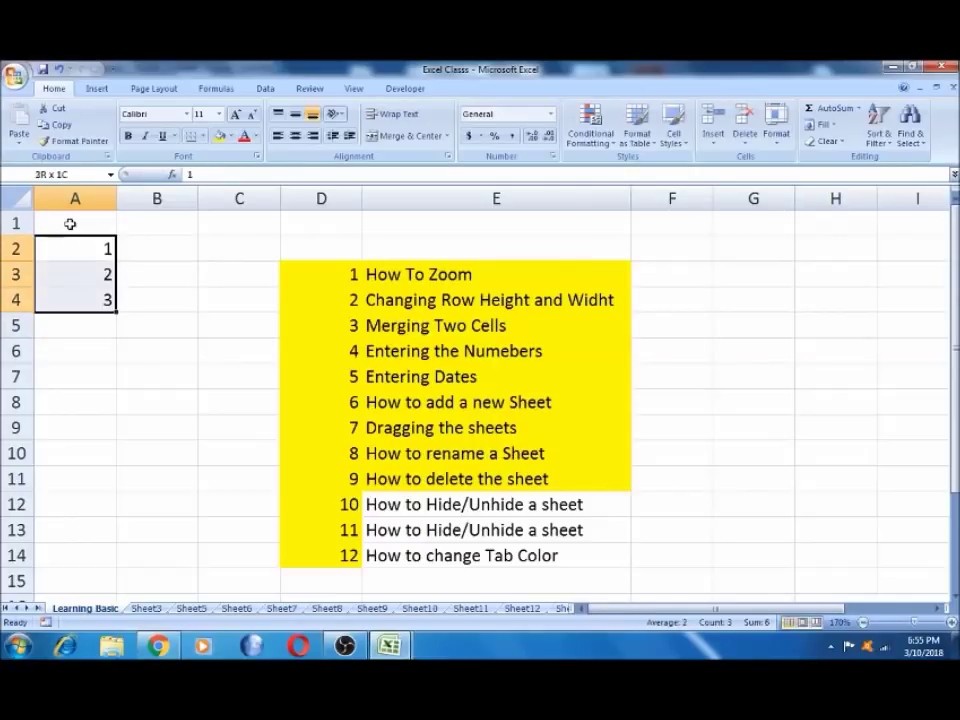
drag(118, 313, 108, 562)
drag(105, 252, 103, 249)
Move the numbers 1–13 down one row so they occupy A3:A15.
key(ctrl+shift+Down)
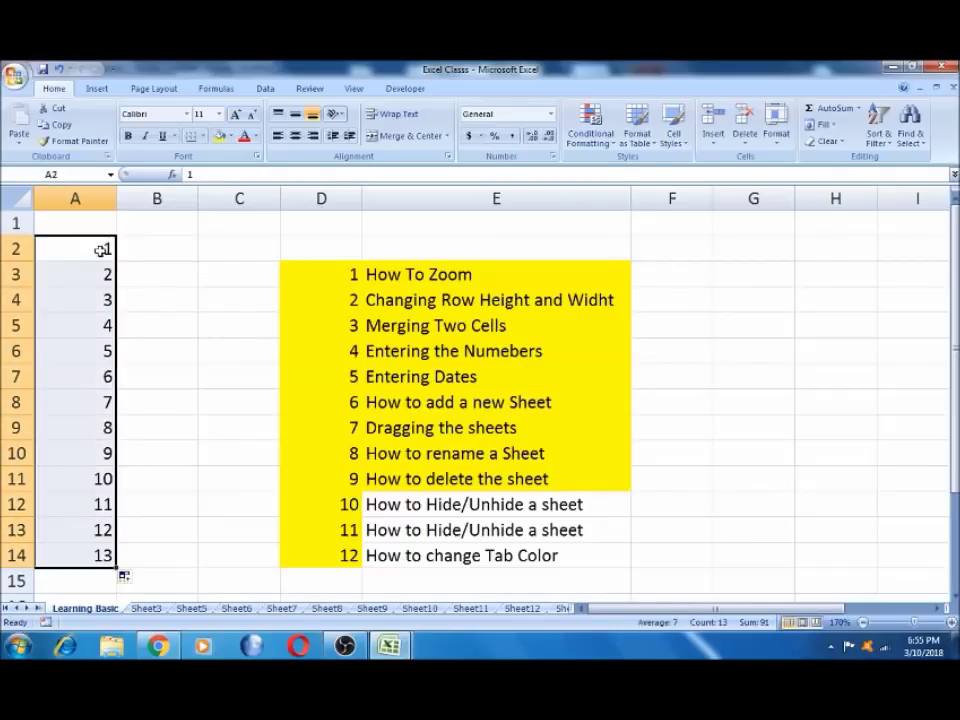
key(ctrl+c)
click(90, 277)
key(ctrl+v)
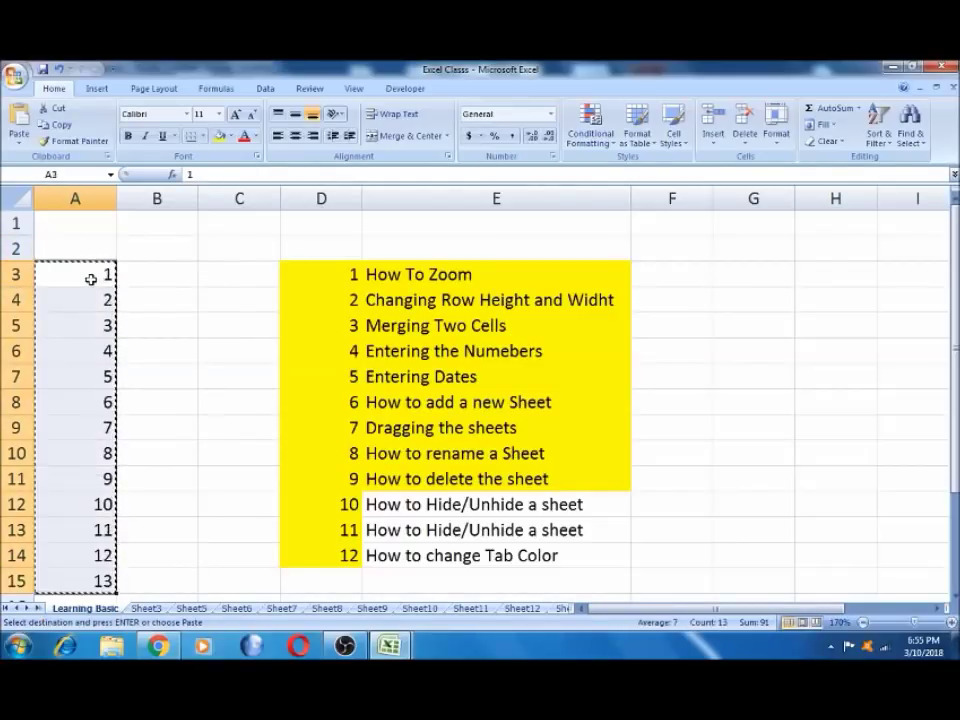
click(90, 251)
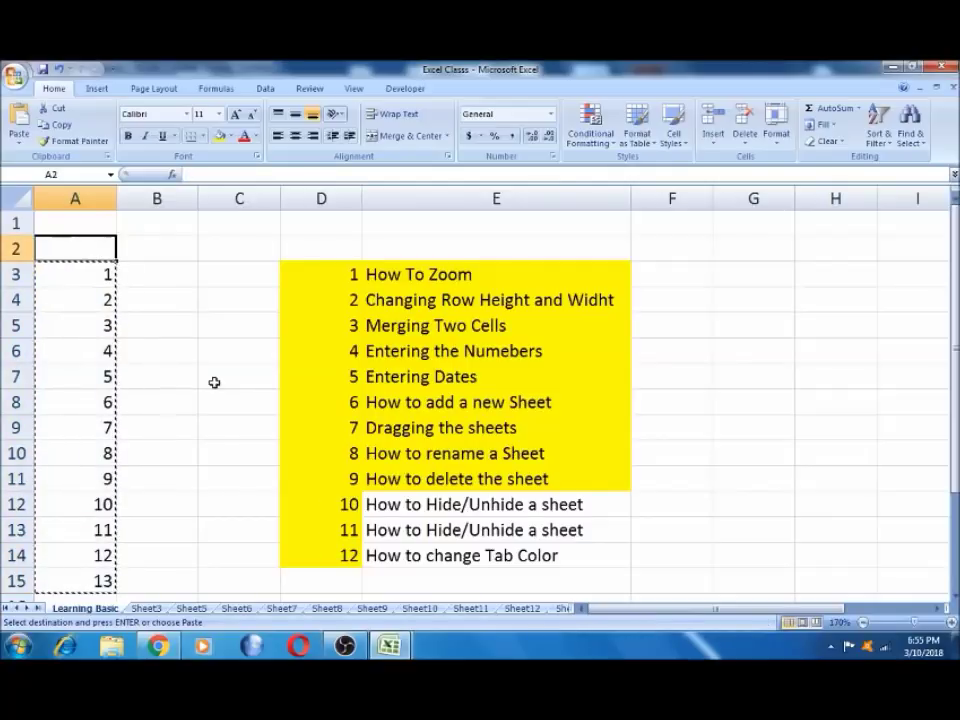
click(210, 272)
key(Escape)
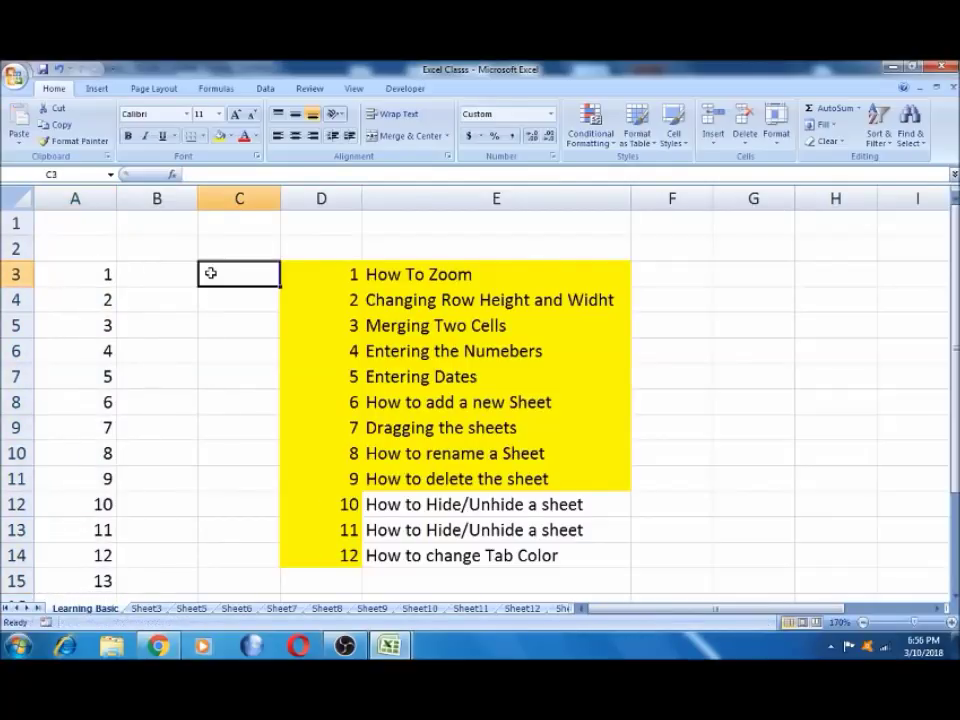
click(162, 278)
key(Right)
key(Right)
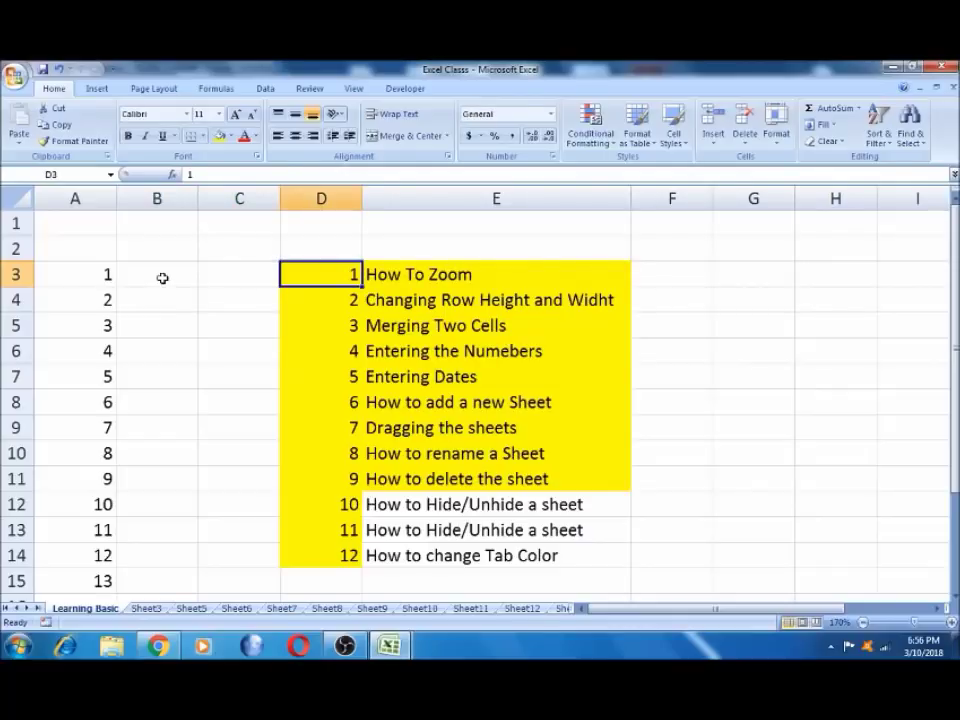
key(Right)
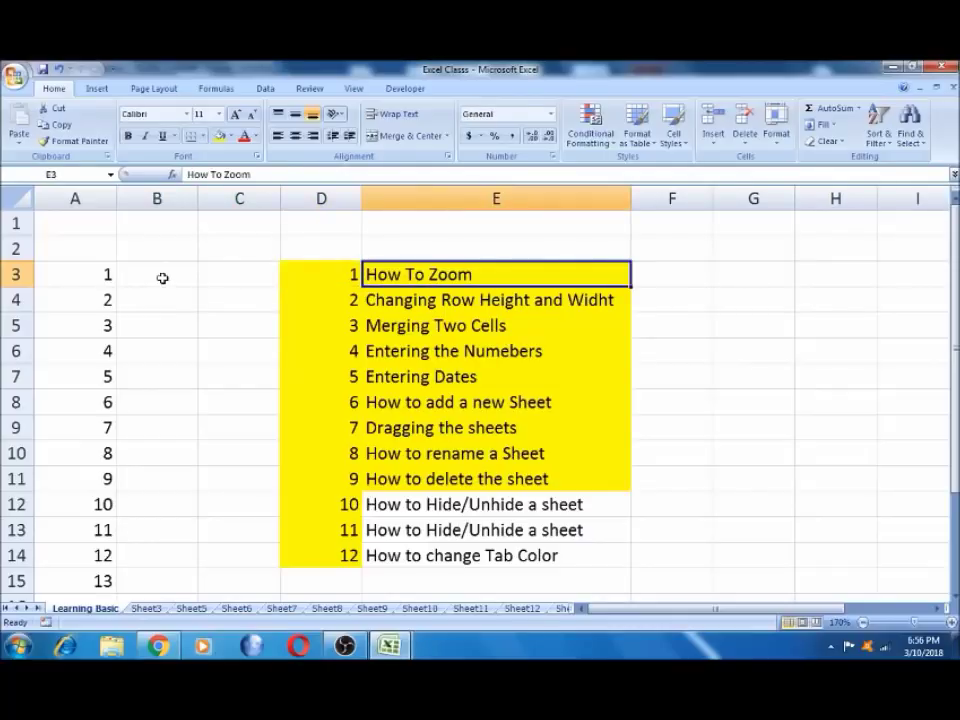
click(160, 197)
key(shift+Right)
key(shift+Right)
key(shift+Right)
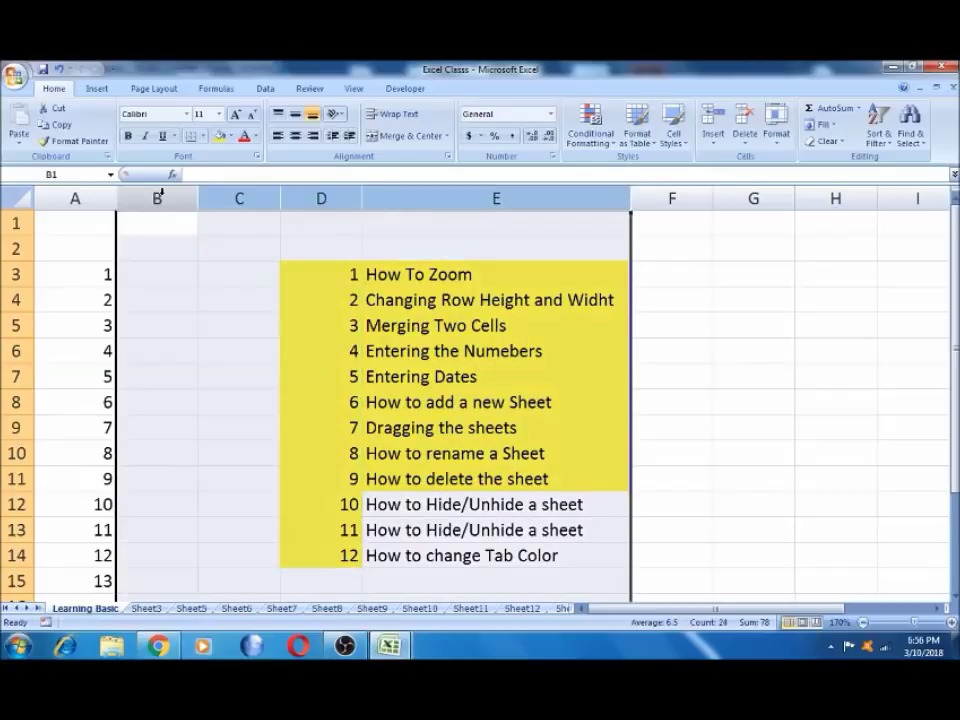
key(shift+Left)
key(shift+Left)
key(shift+Right)
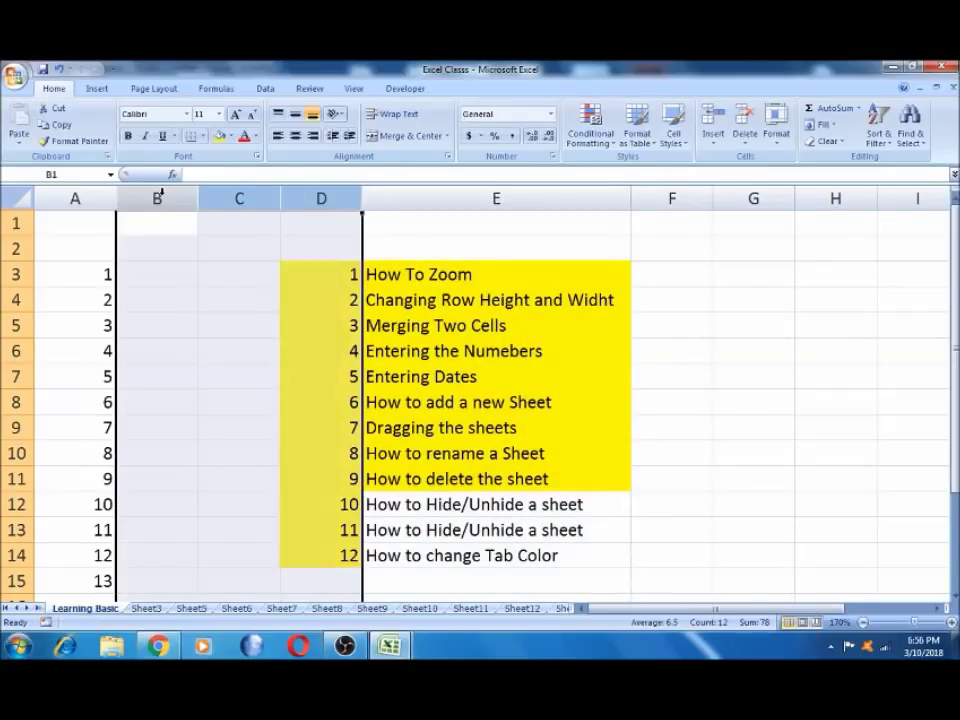
right_click(256, 198)
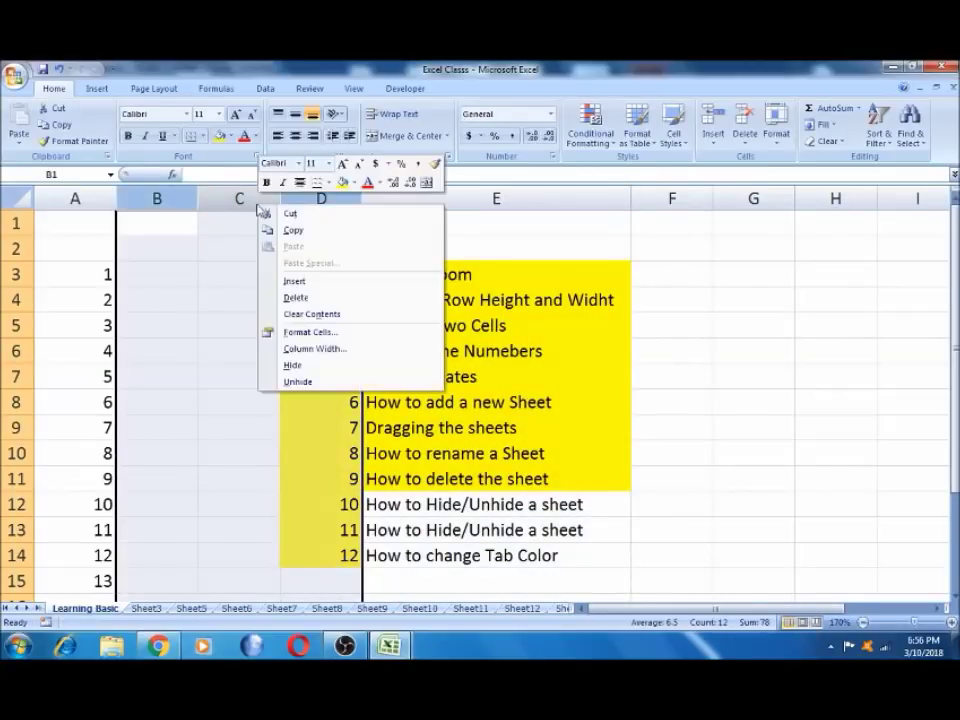
click(305, 366)
click(72, 274)
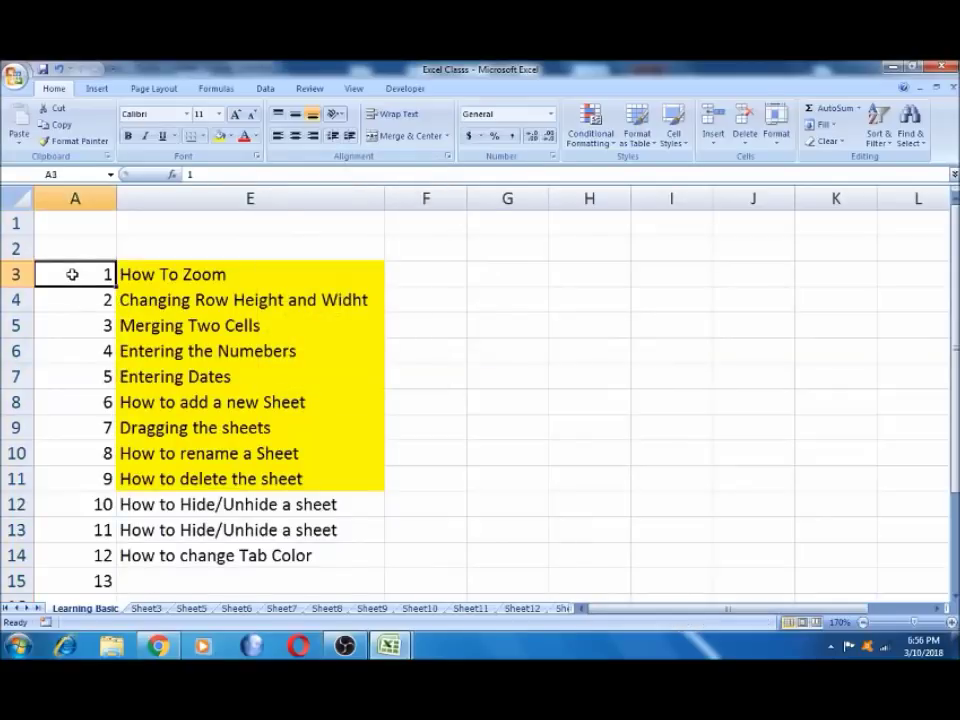
key(Right)
key(Down)
key(Up)
click(133, 219)
drag(79, 197, 124, 197)
right_click(133, 198)
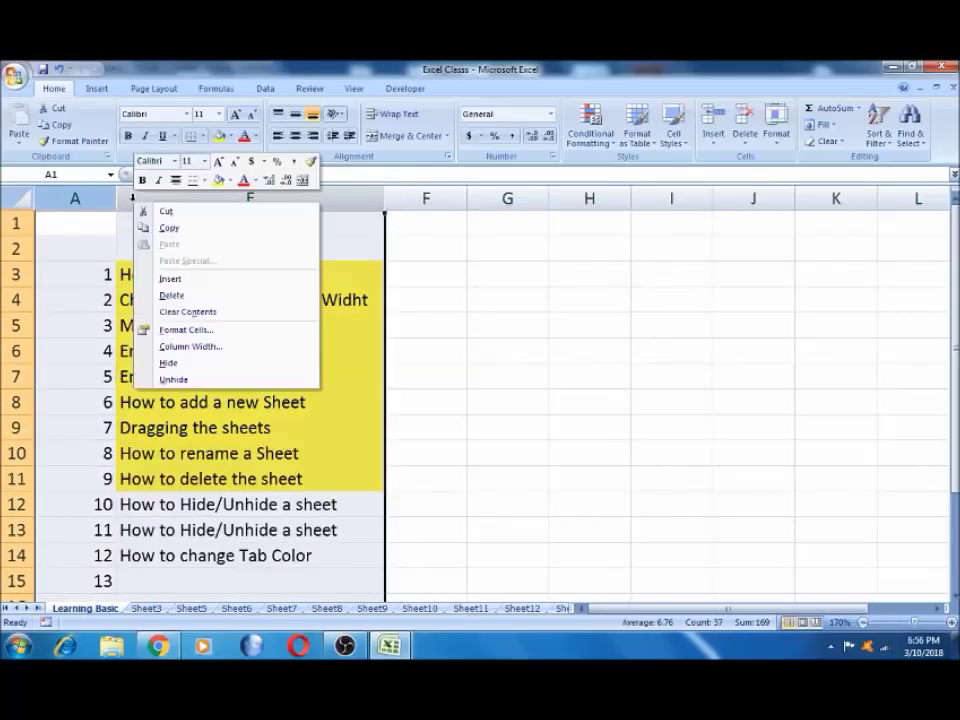
click(182, 380)
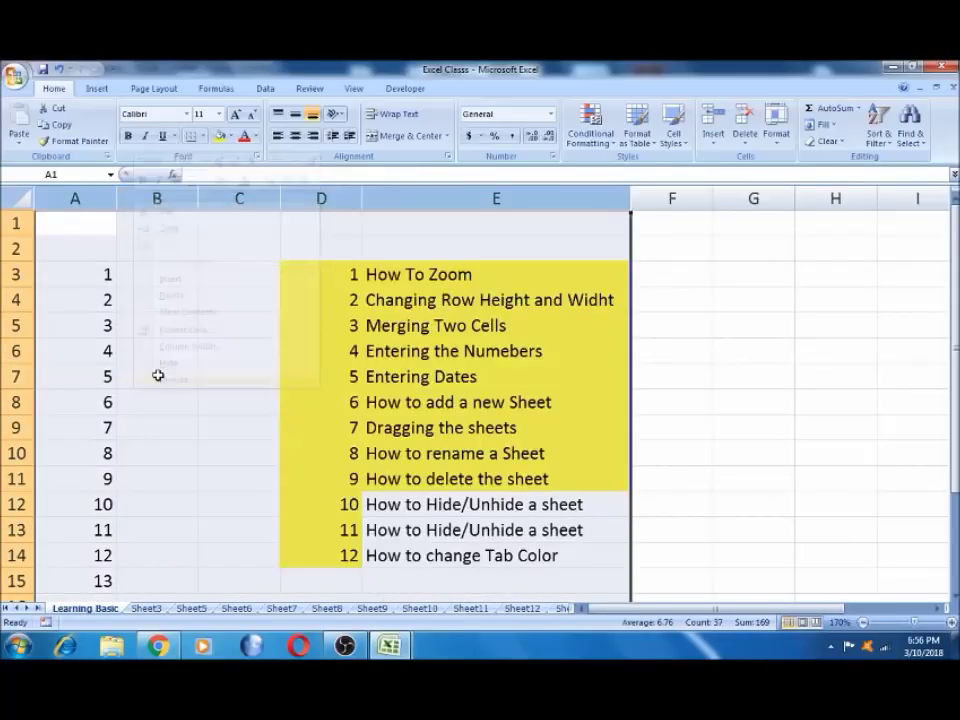
click(16, 300)
key(shift+Down)
key(shift+Down)
key(shift+Down)
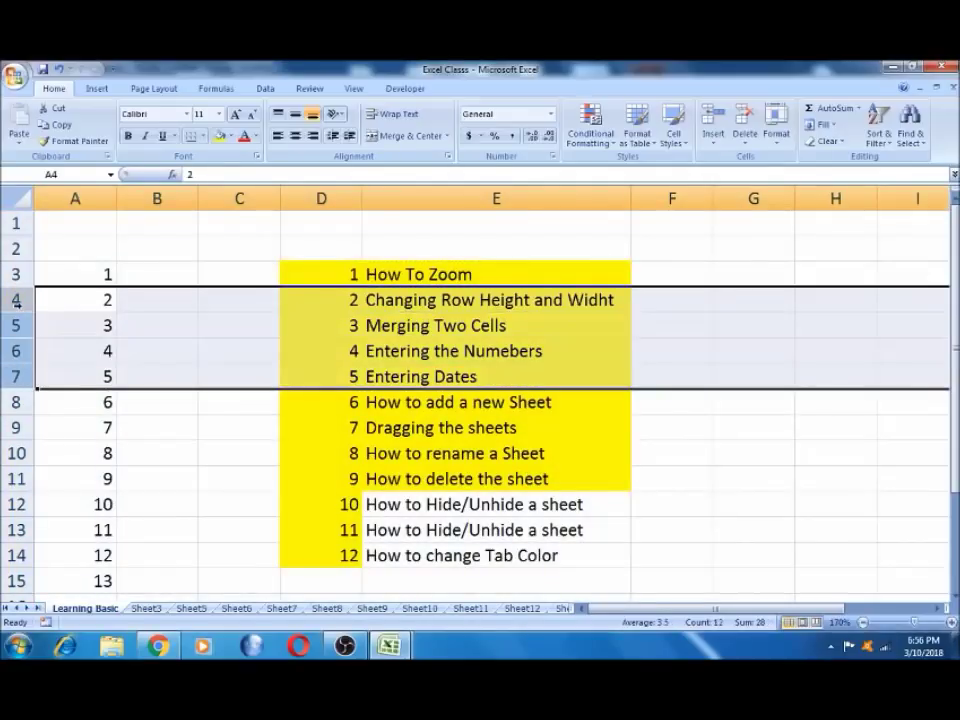
right_click(22, 312)
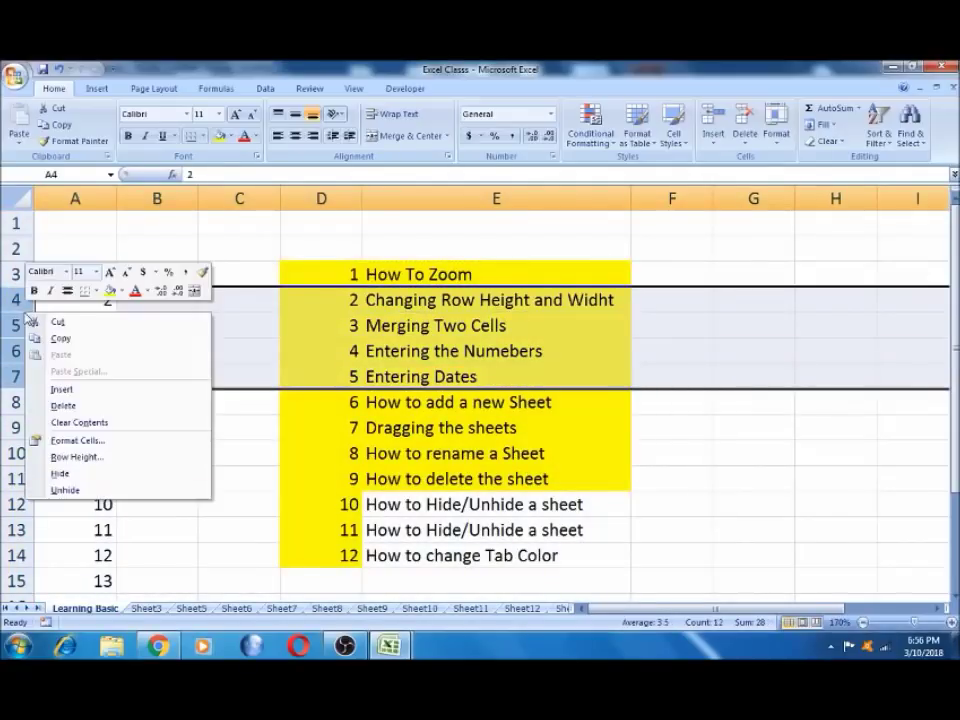
click(88, 474)
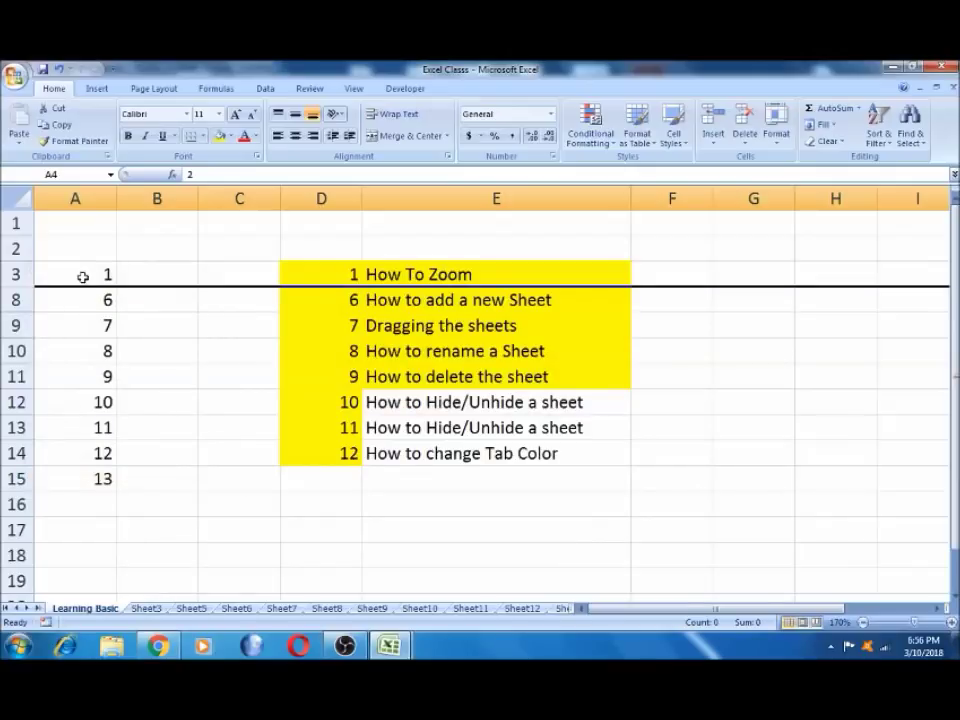
click(14, 274)
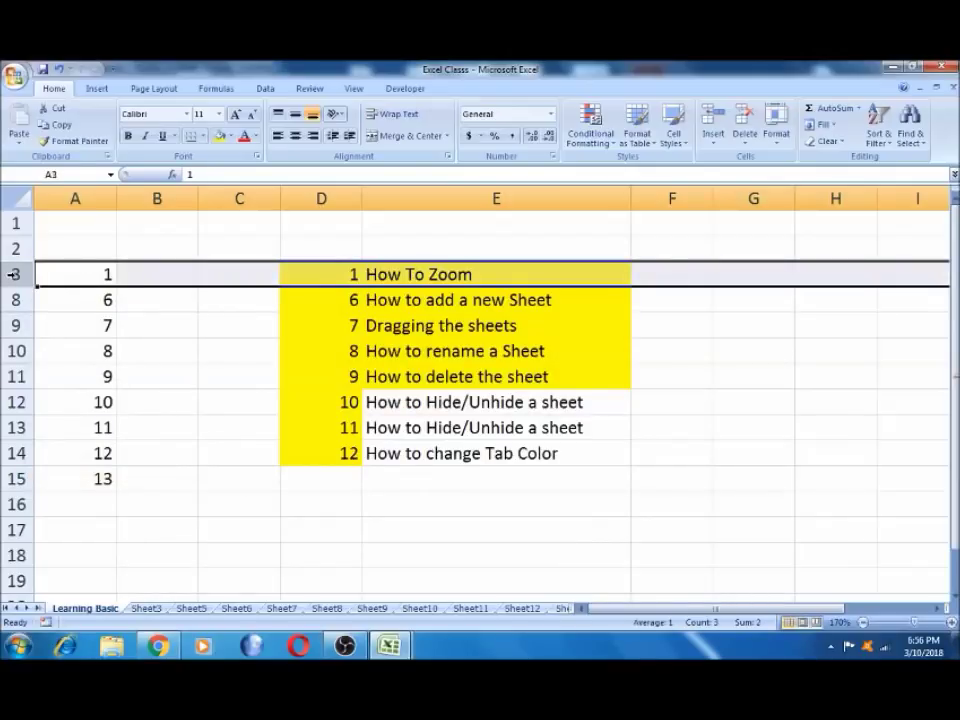
drag(14, 274, 14, 300)
right_click(18, 266)
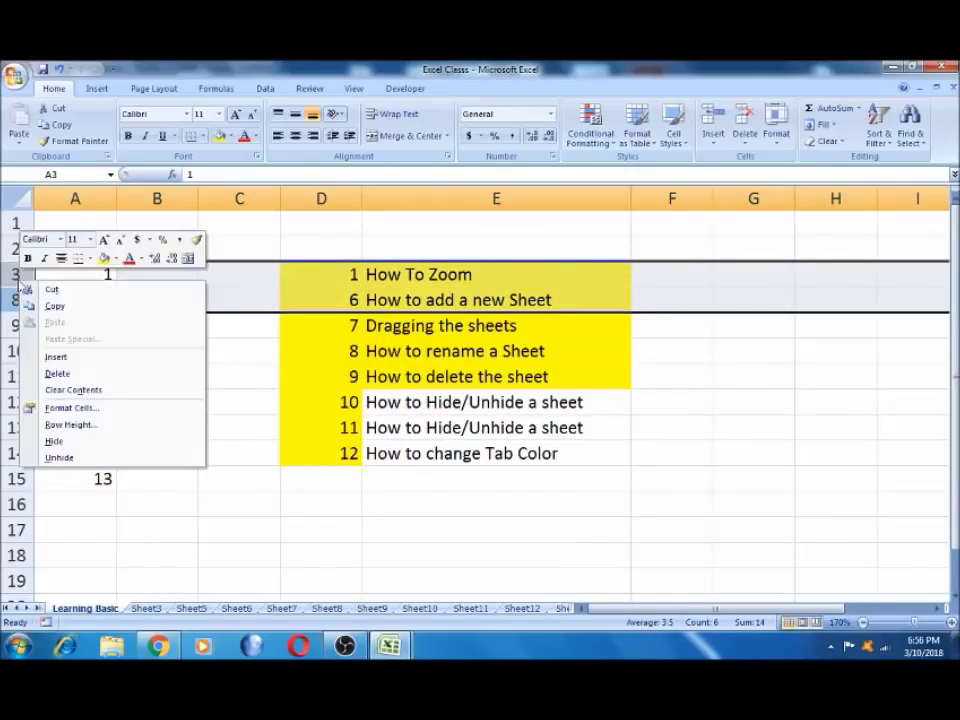
click(59, 457)
click(150, 405)
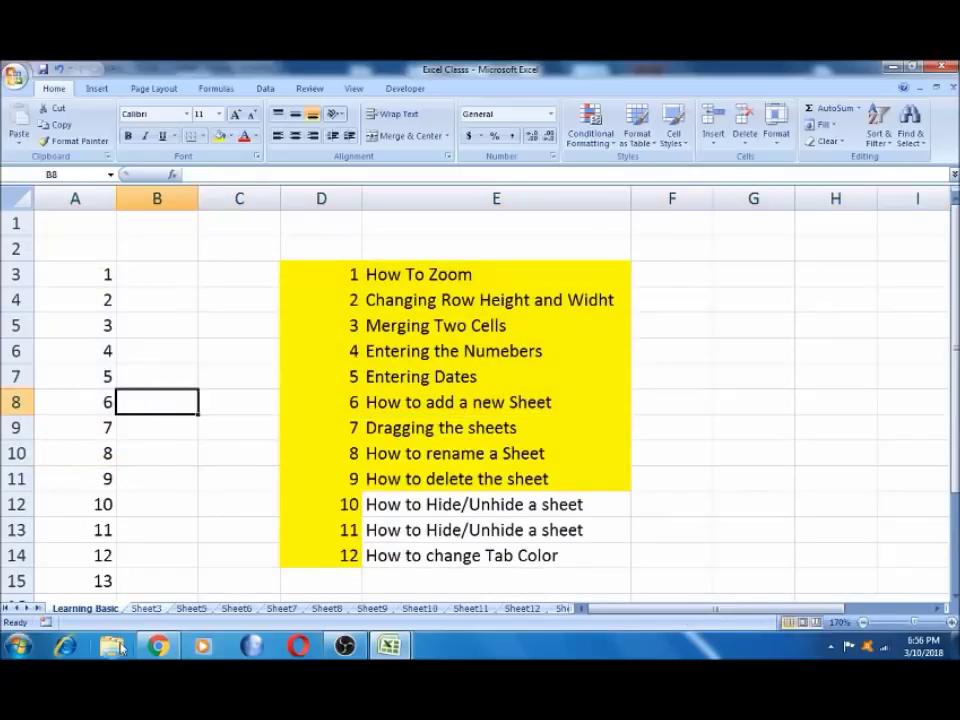
click(146, 608)
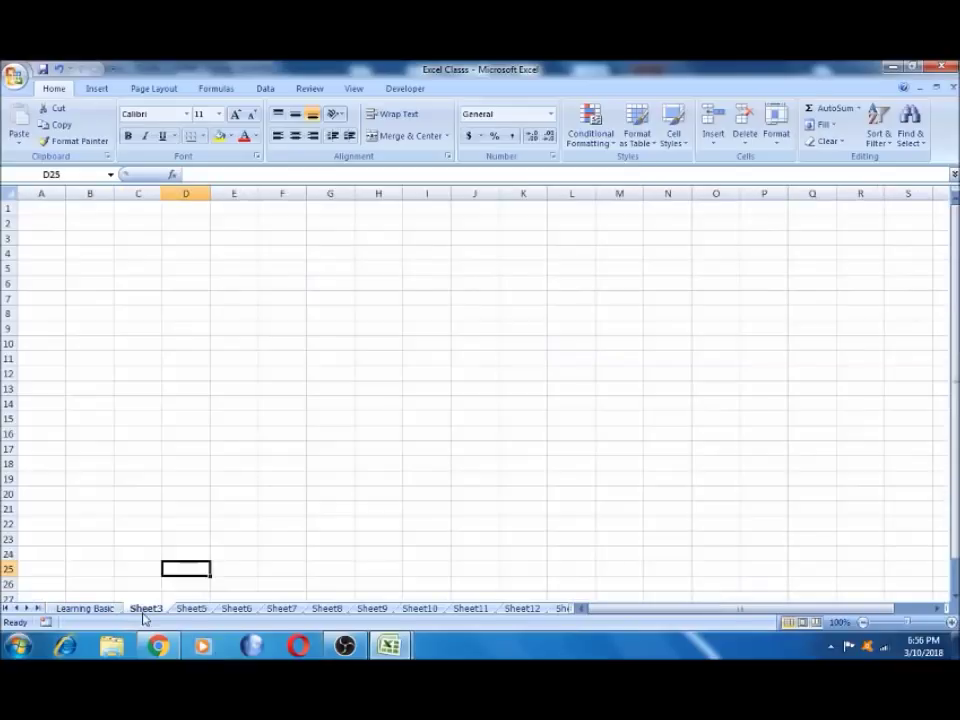
right_click(143, 610)
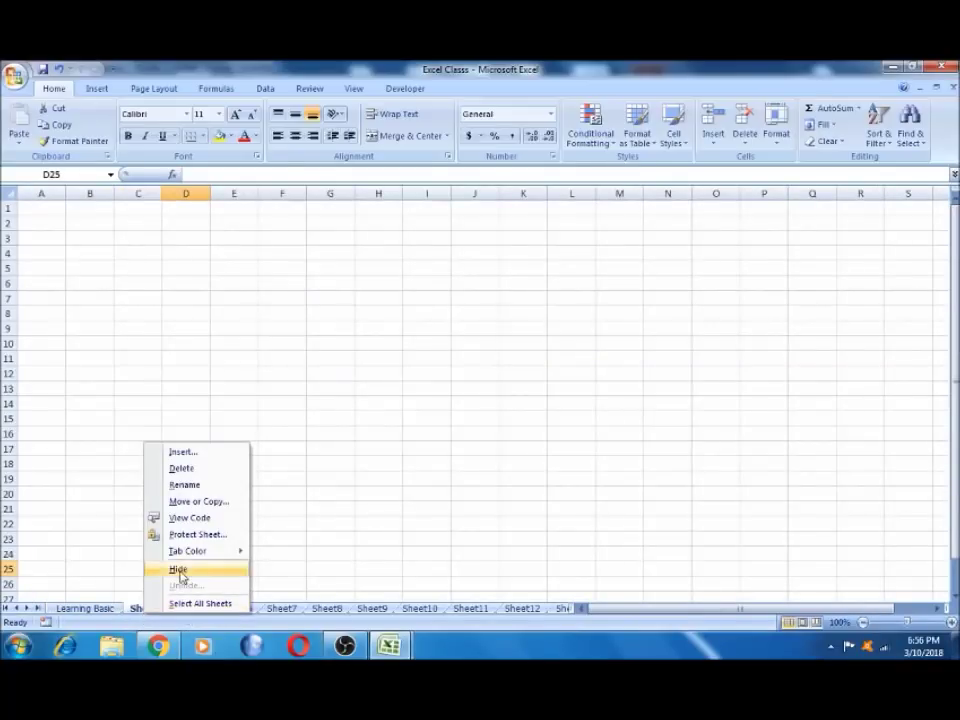
click(178, 568)
right_click(141, 612)
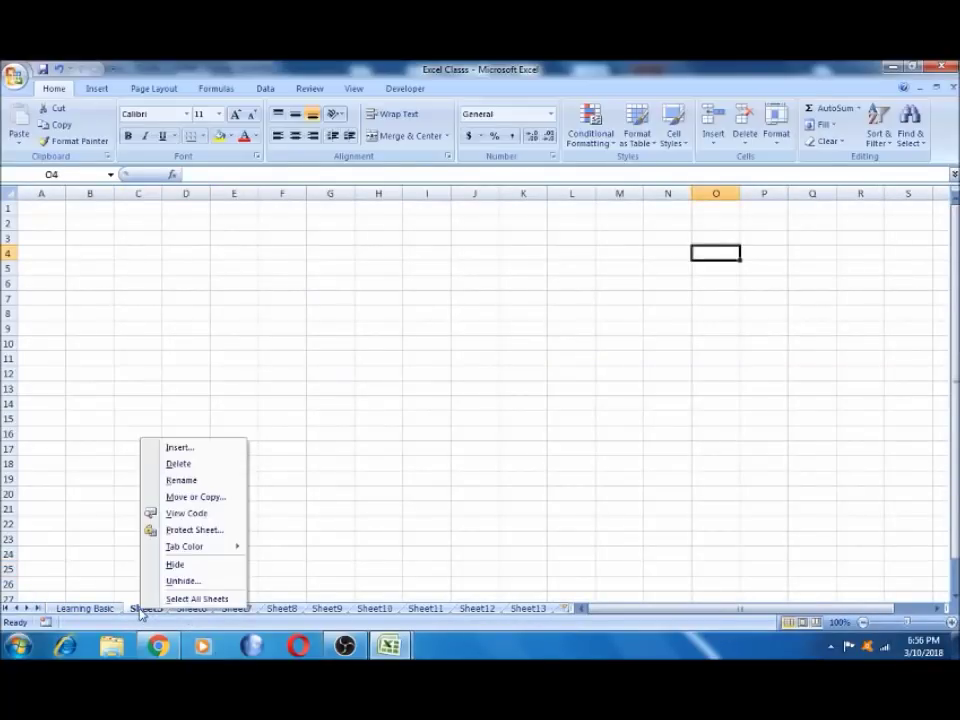
click(186, 568)
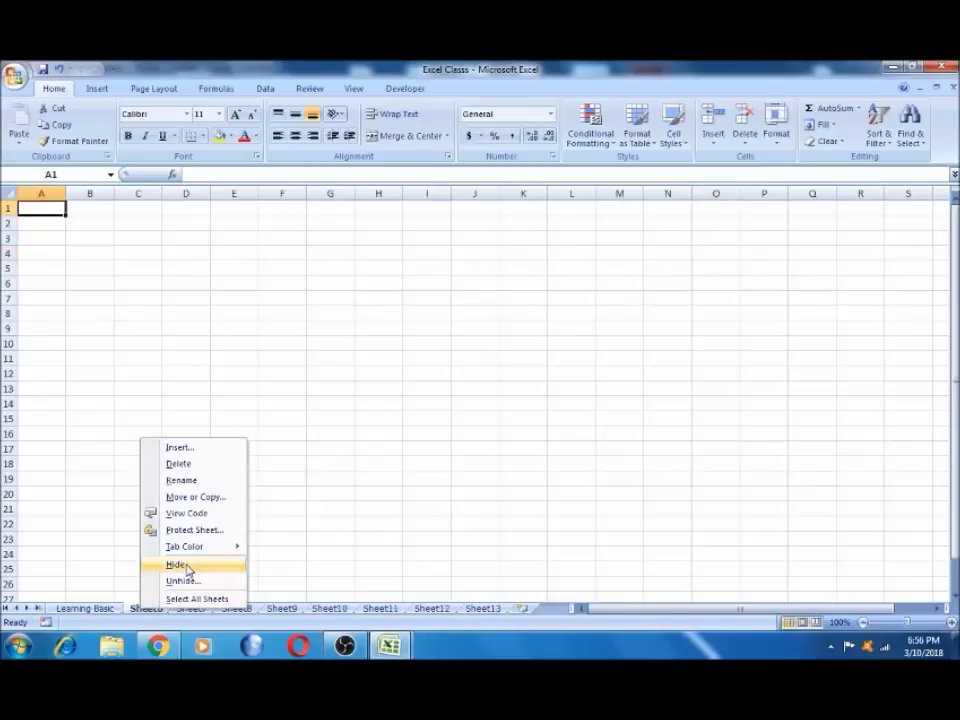
right_click(149, 610)
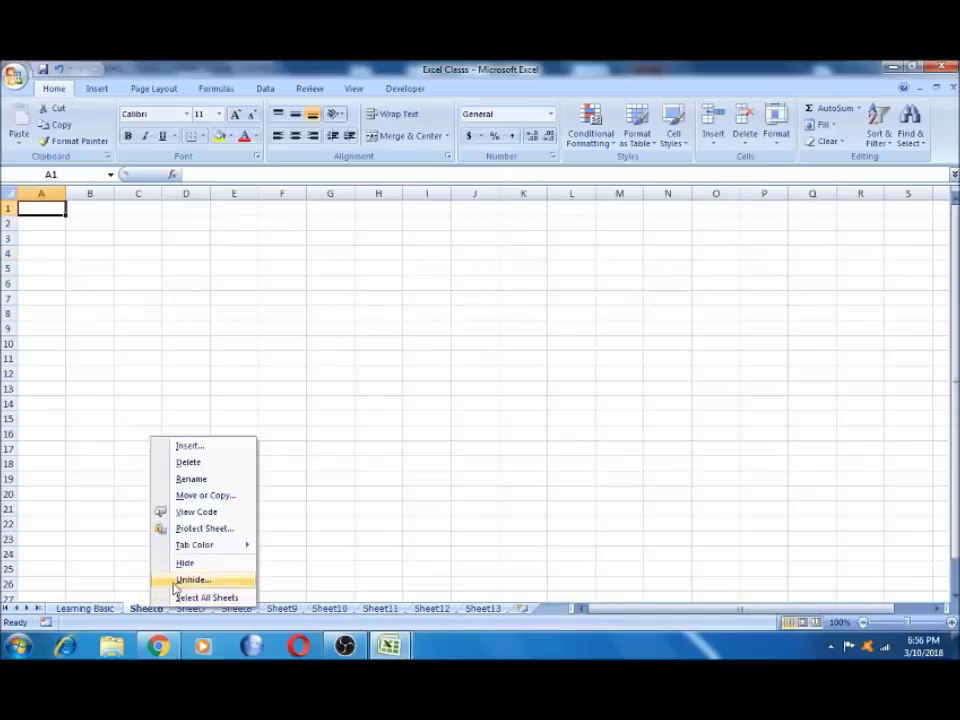
click(186, 579)
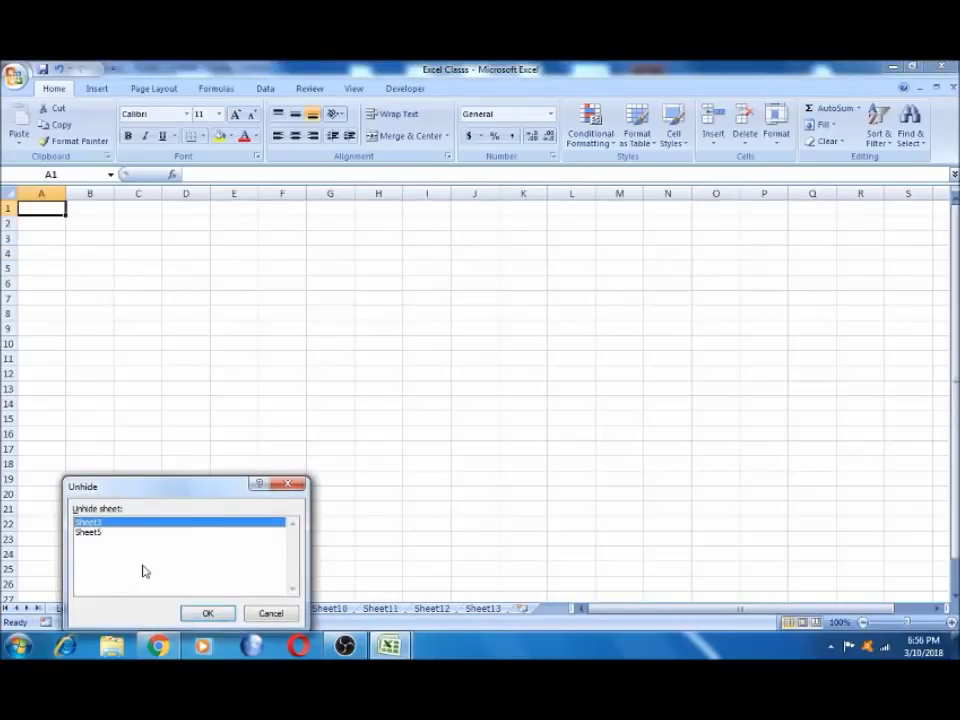
click(102, 533)
click(100, 523)
click(98, 533)
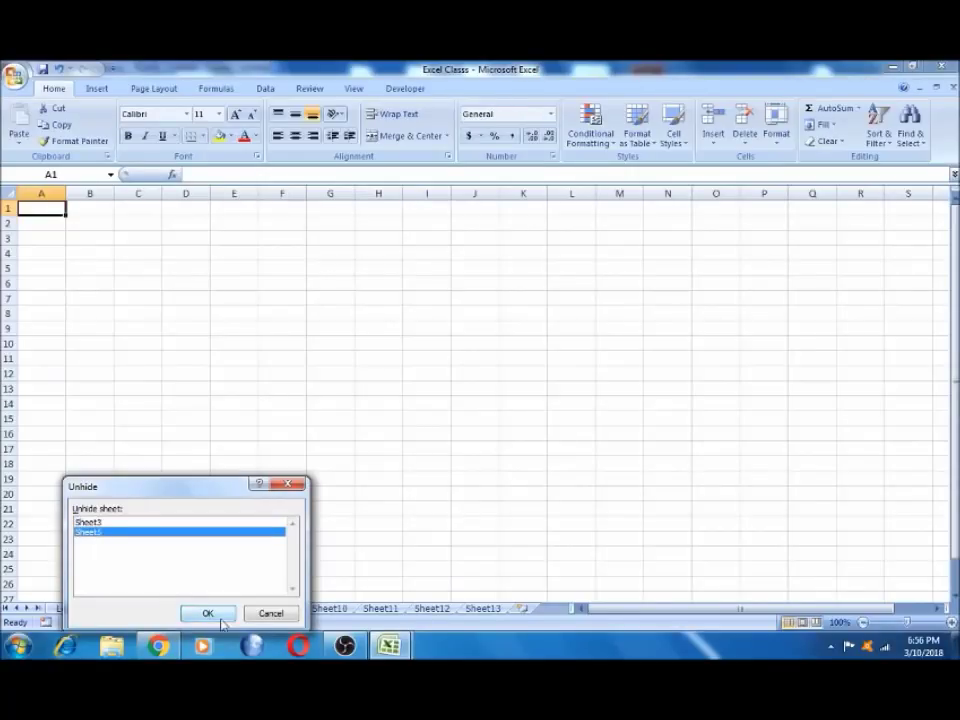
click(127, 523)
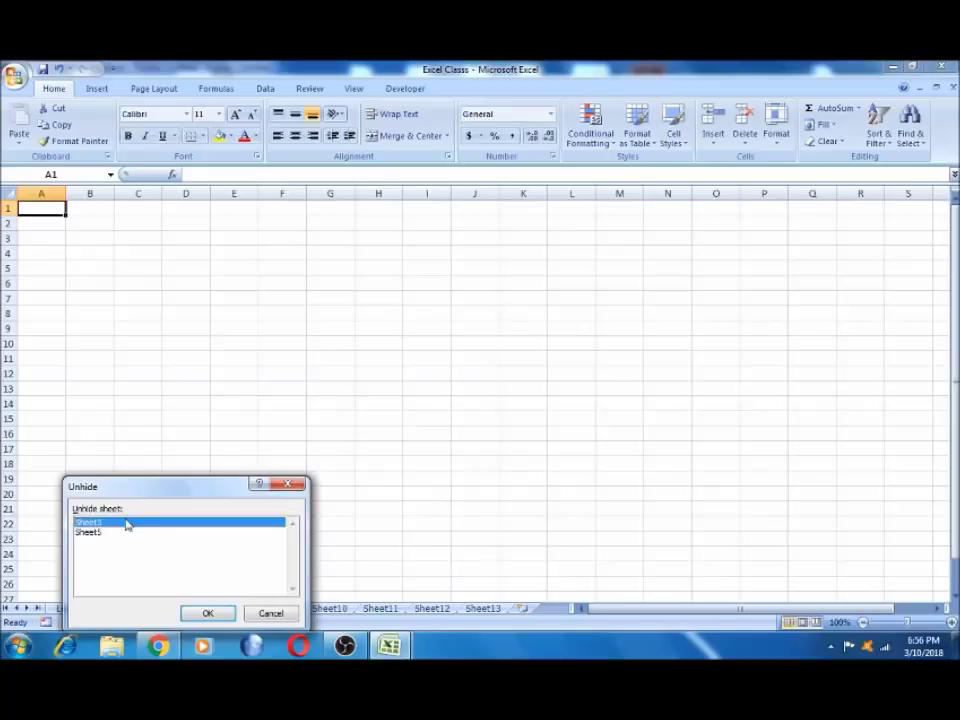
click(117, 533)
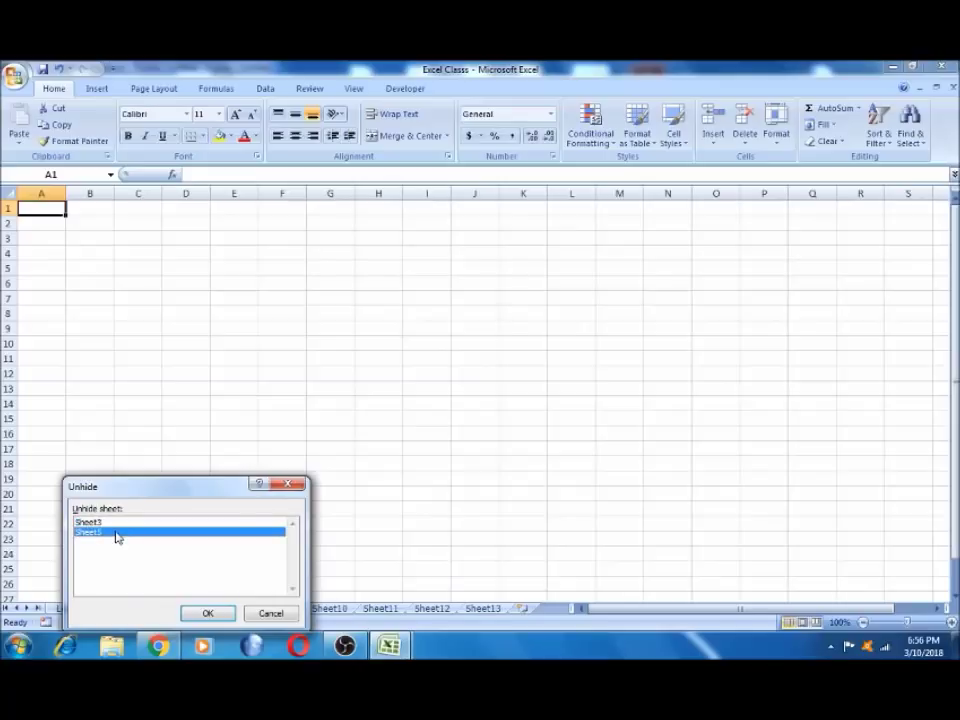
click(218, 613)
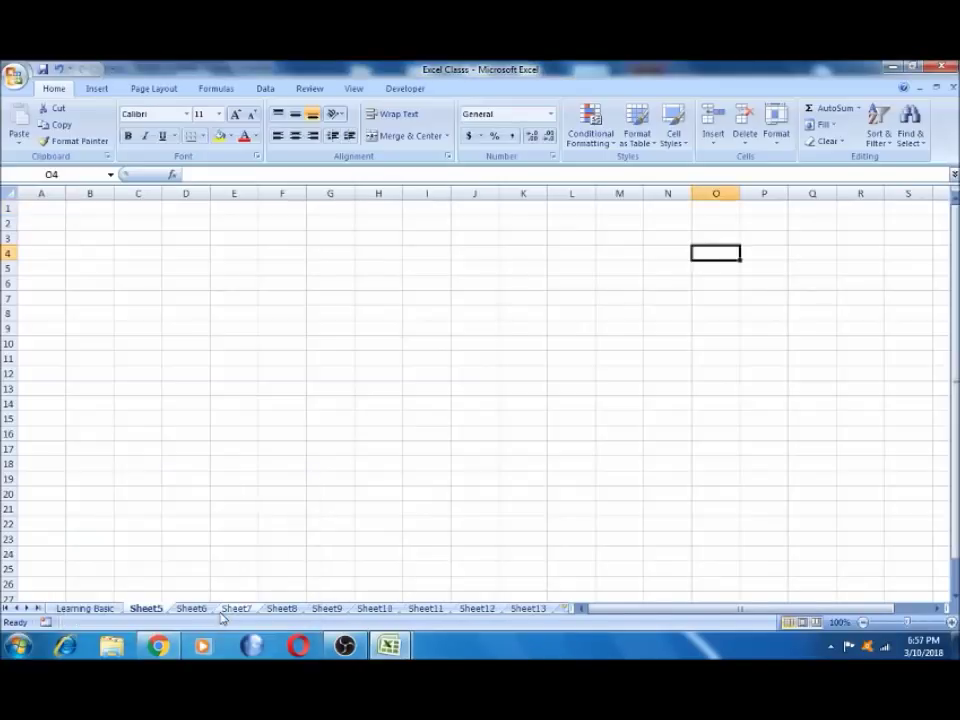
right_click(146, 612)
click(186, 580)
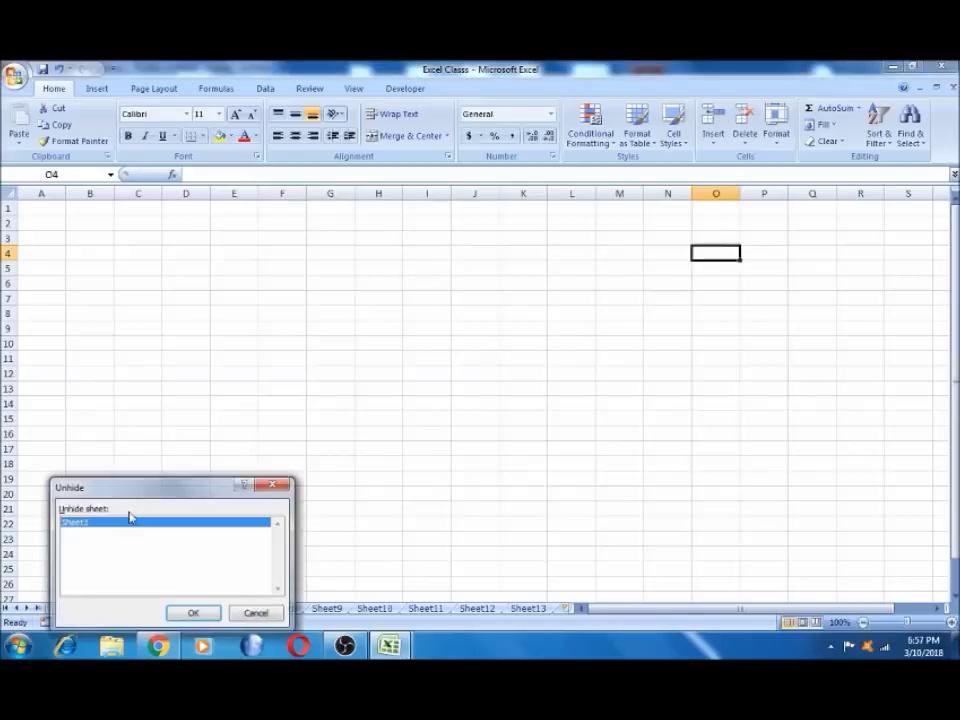
click(193, 613)
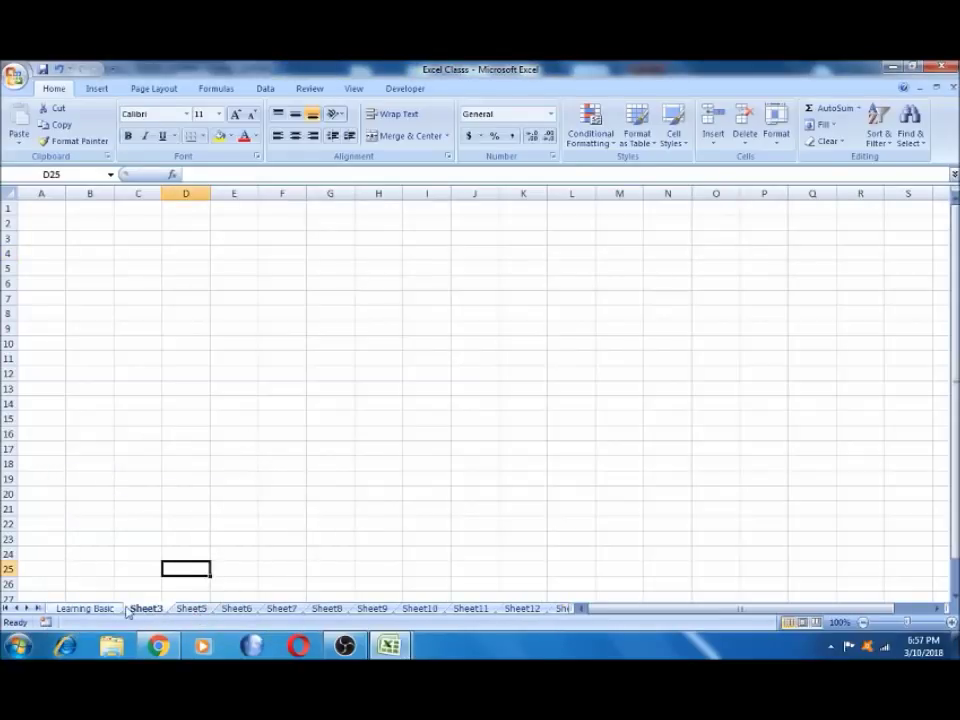
click(90, 608)
click(443, 503)
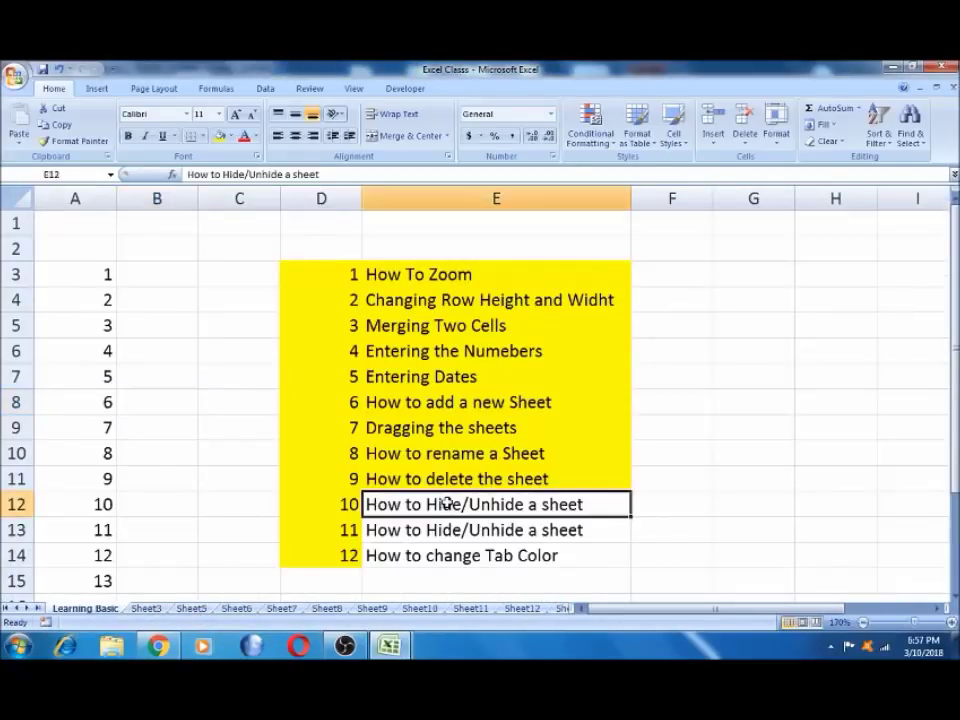
Fill E12:E13, the Hide/Unhide a sheet topics, with yellow.
key(shift+Down)
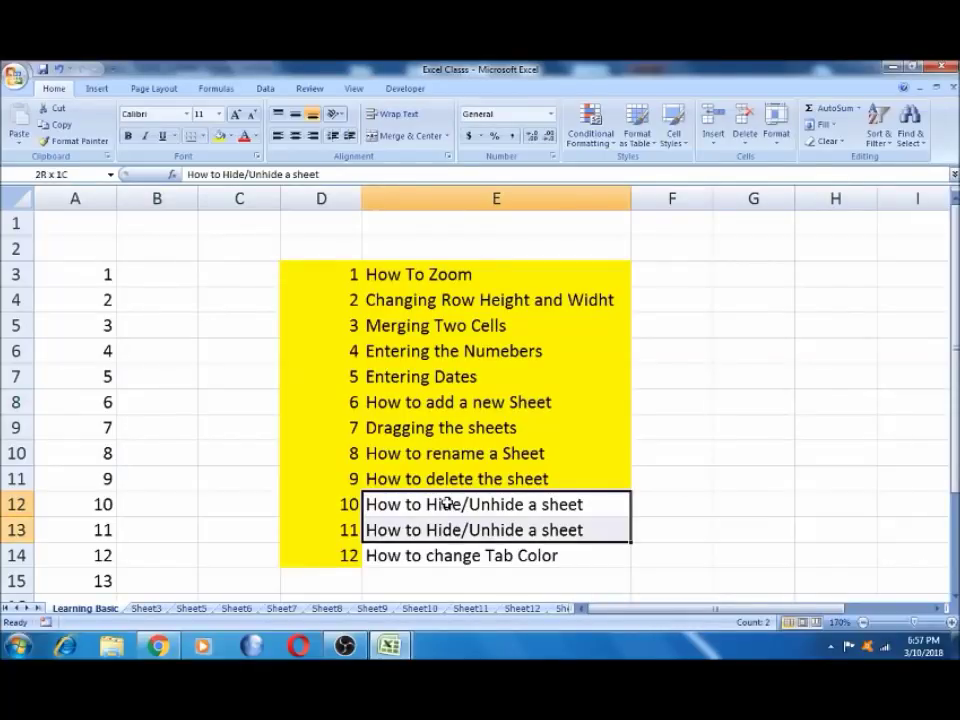
click(219, 136)
click(456, 557)
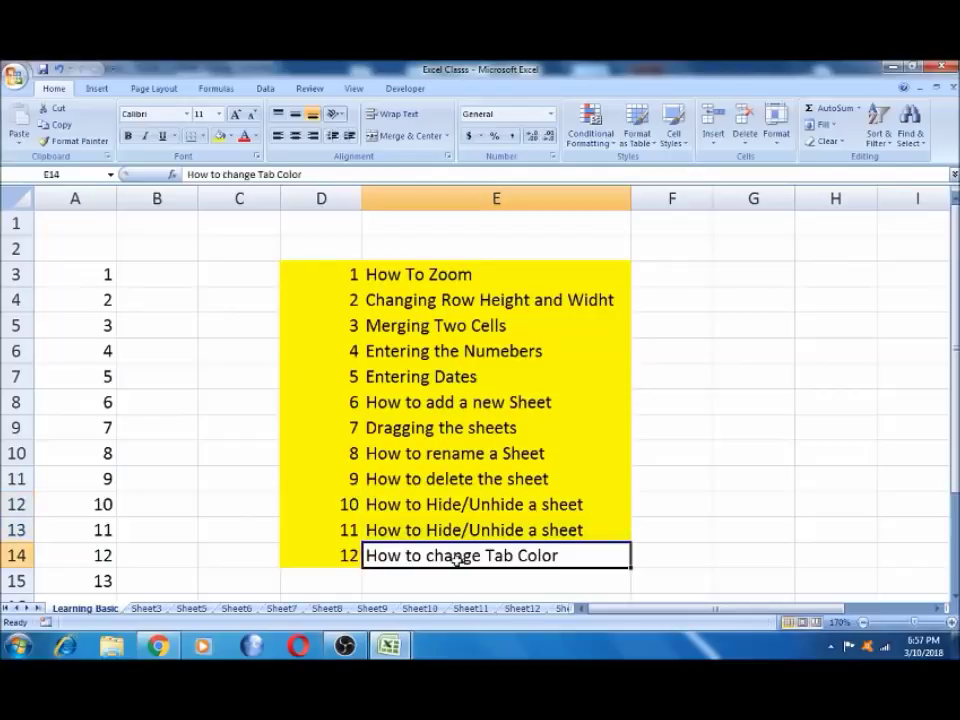
key(Down)
key(Down)
key(Down)
key(Up)
key(Up)
key(Up)
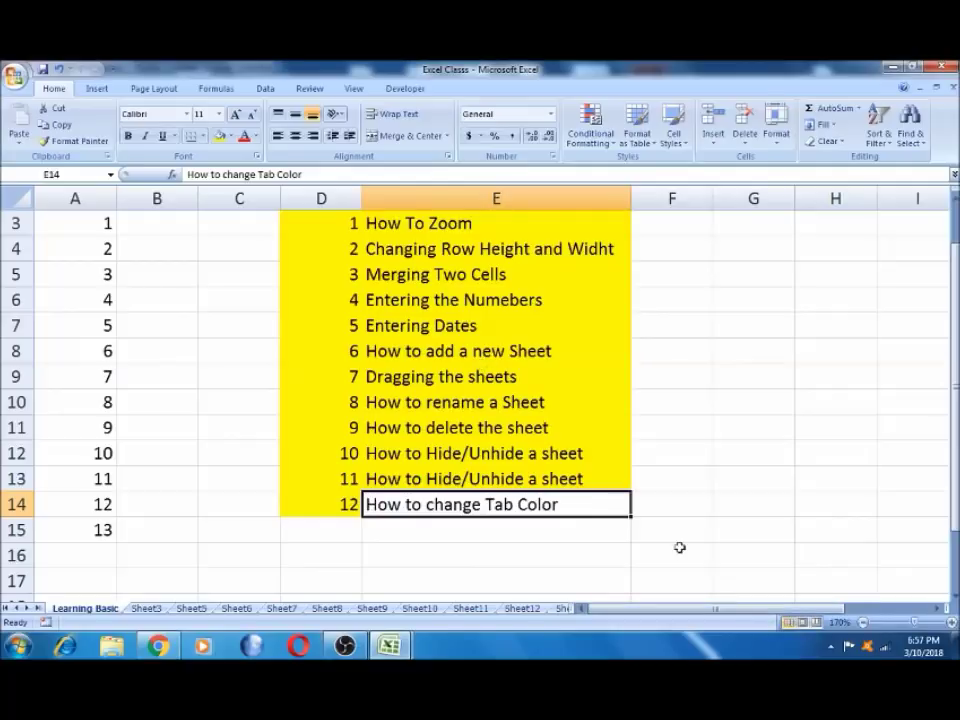
click(512, 383)
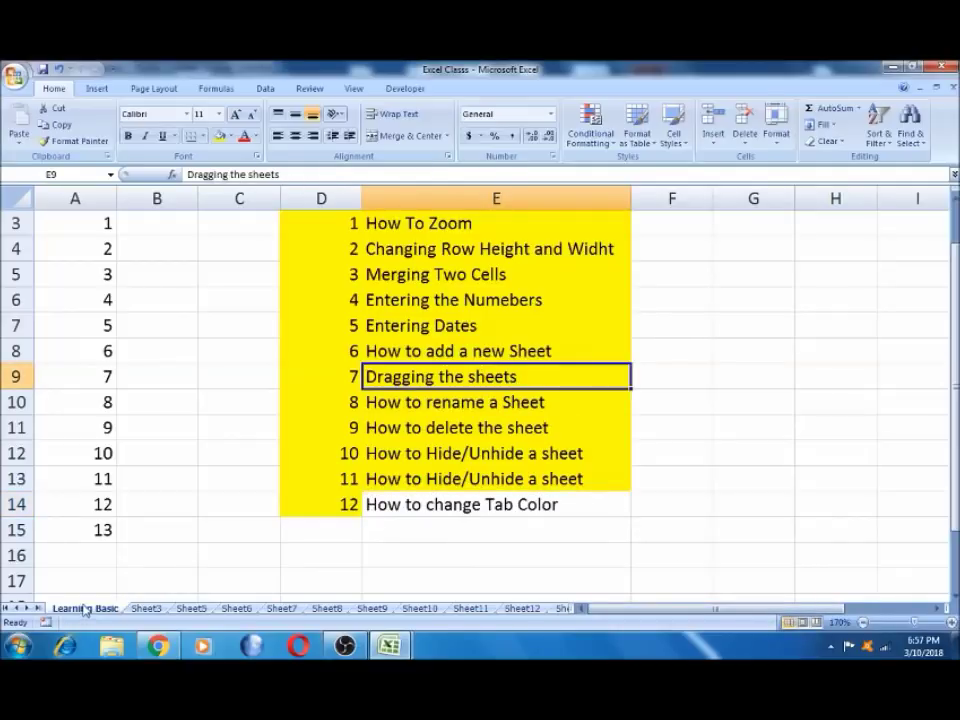
Browse Sheet3 and Sheet5, then return to the Learning Basic sheet.
click(140, 610)
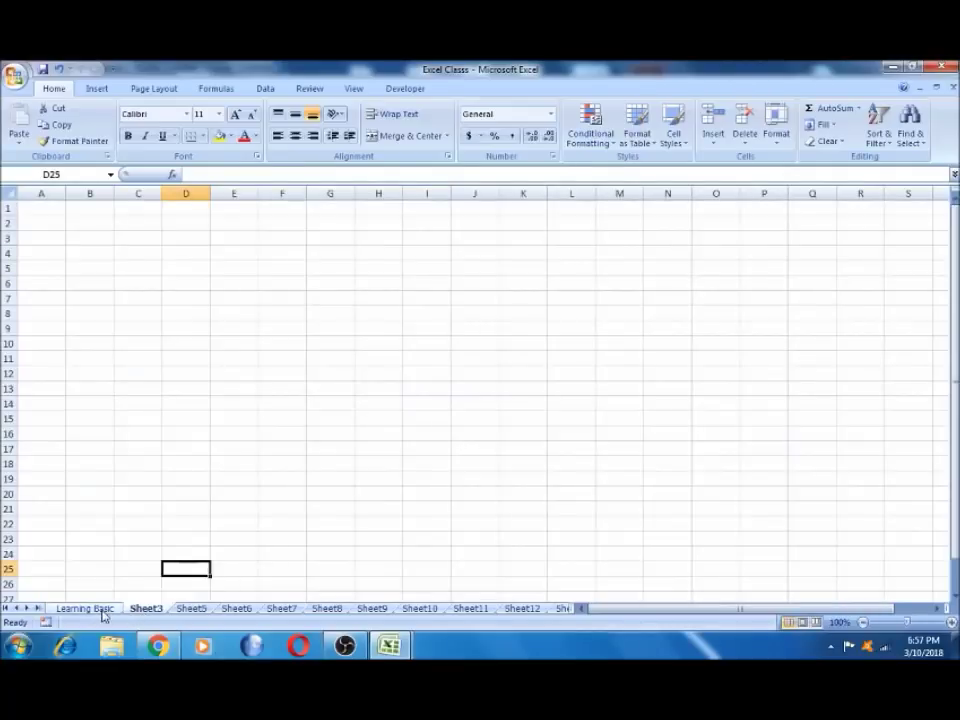
click(101, 610)
click(143, 609)
click(190, 609)
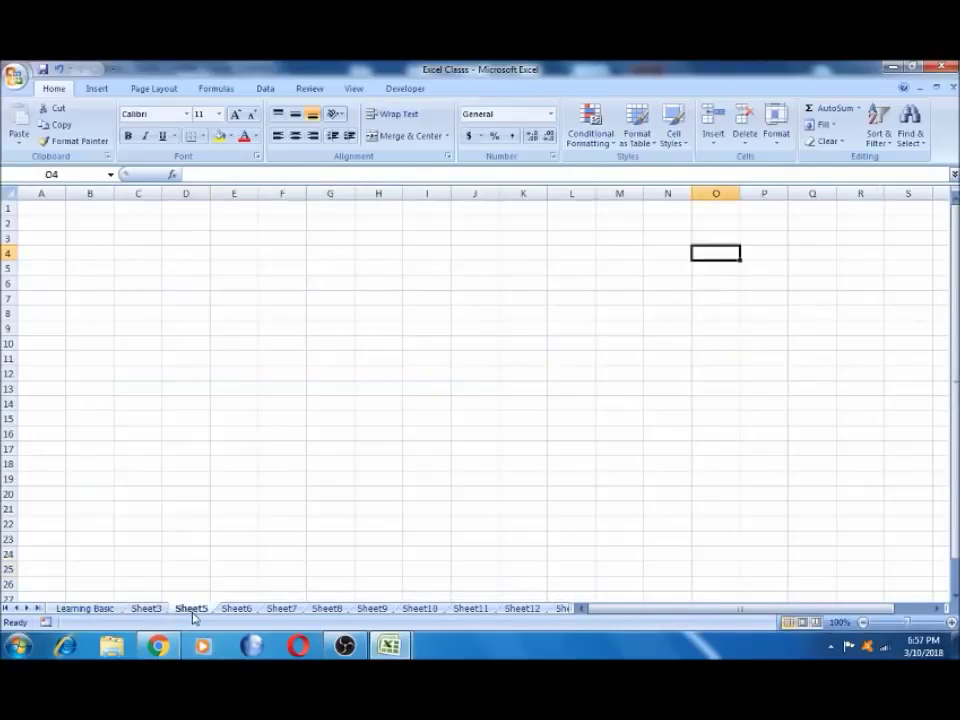
click(99, 609)
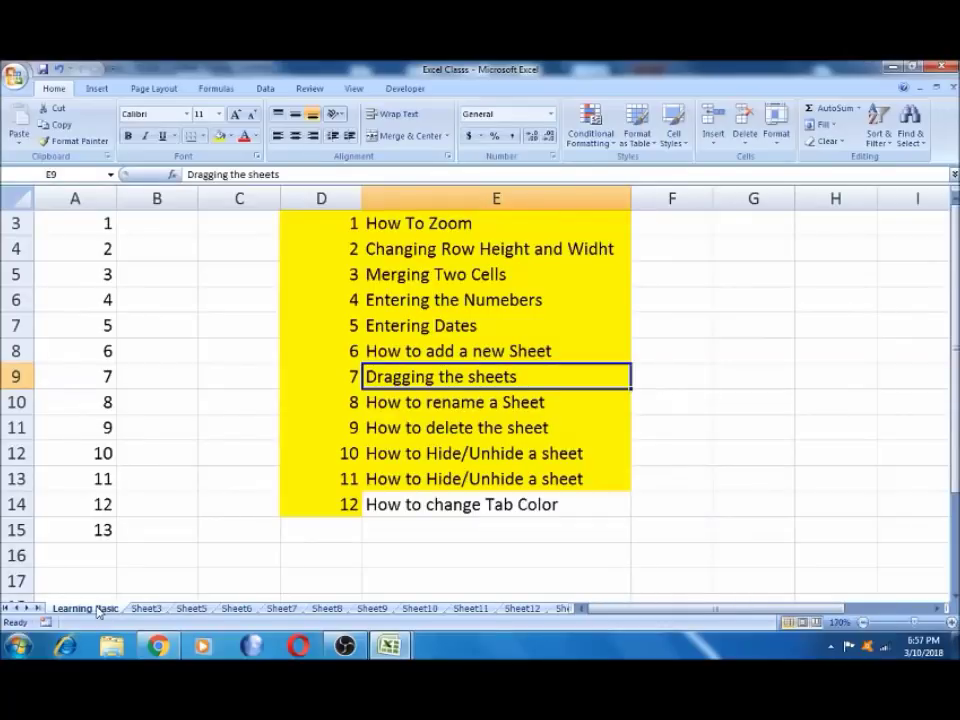
Set the Learning Basic tab colour to red from Standard Colors.
right_click(99, 610)
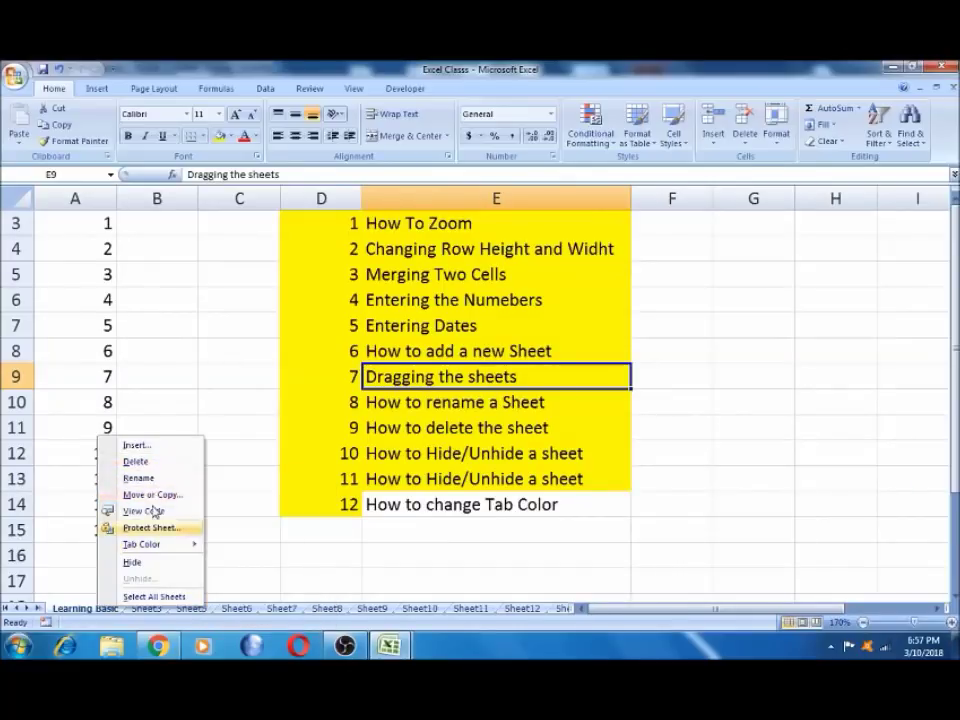
mouse_move(159, 548)
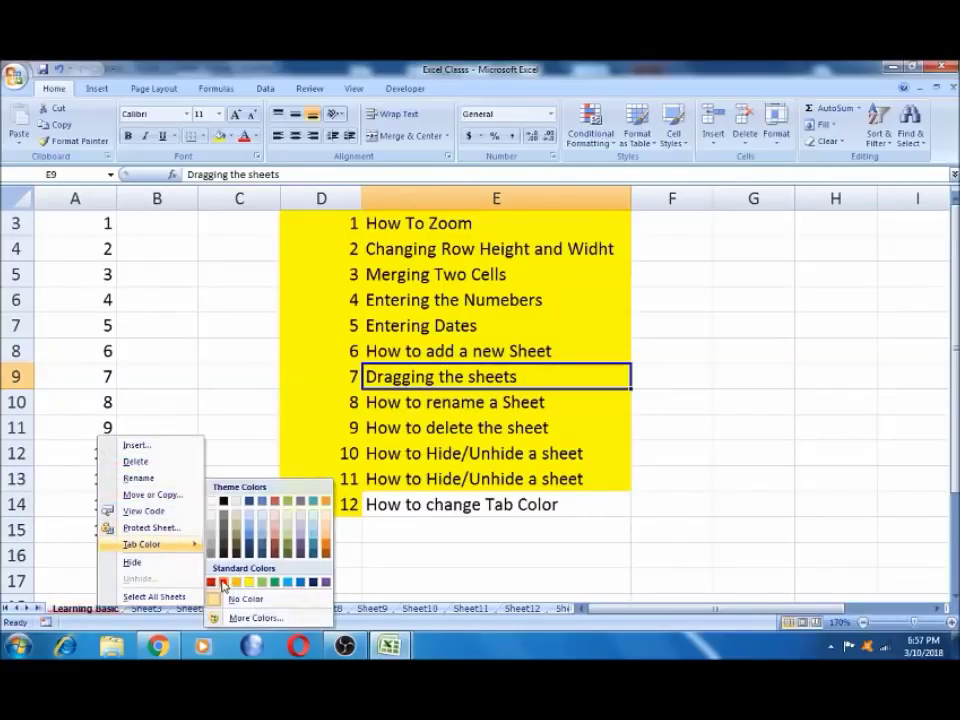
click(249, 583)
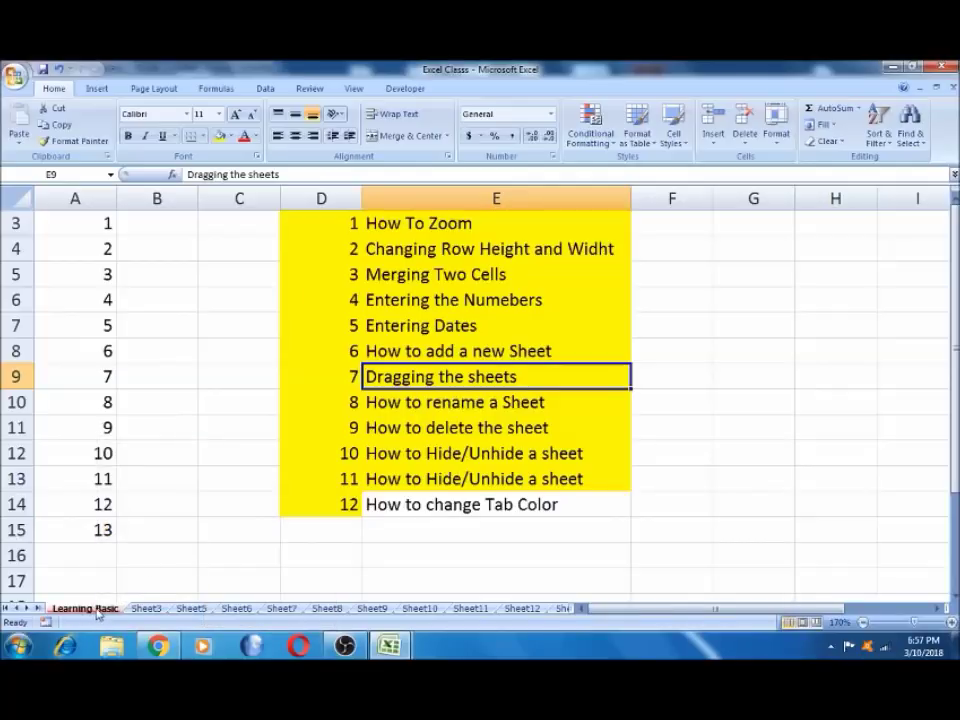
click(212, 484)
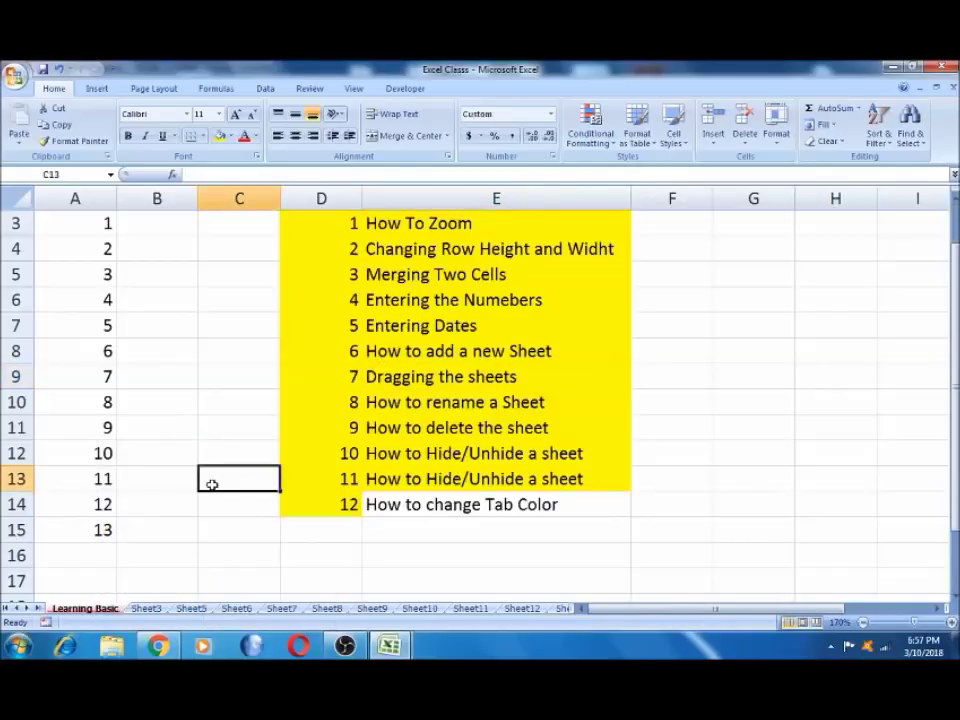
click(420, 504)
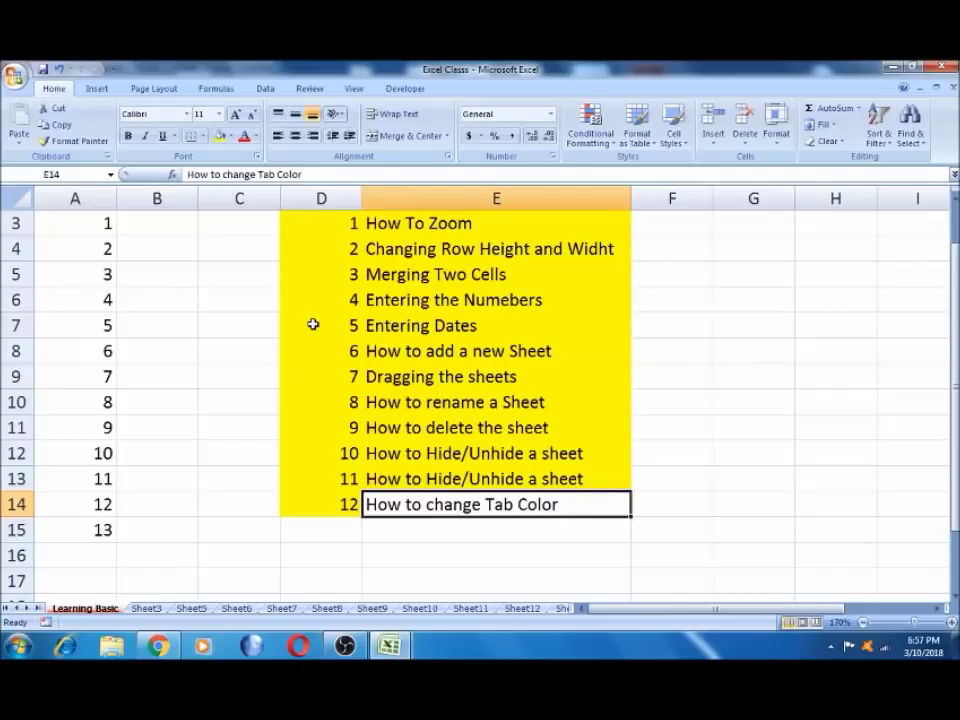
key(Return)
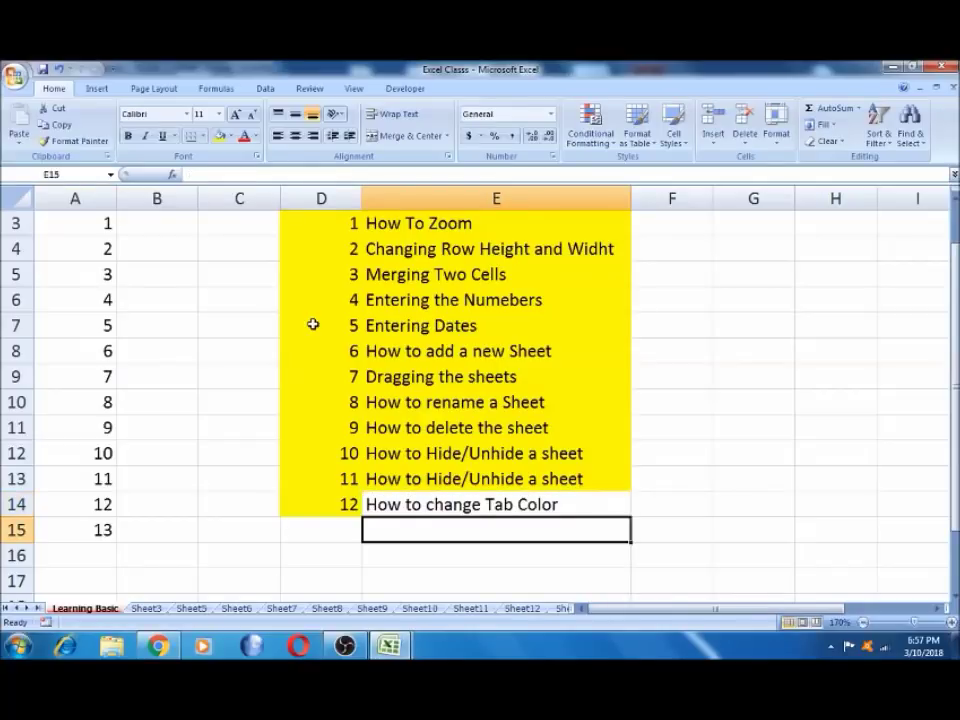
key(Up)
key(Up)
key(Up)
key(Up)
key(Up)
key(Up)
key(Up)
key(Up)
key(Up)
key(Up)
key(Up)
key(Up)
key(Up)
key(Up)
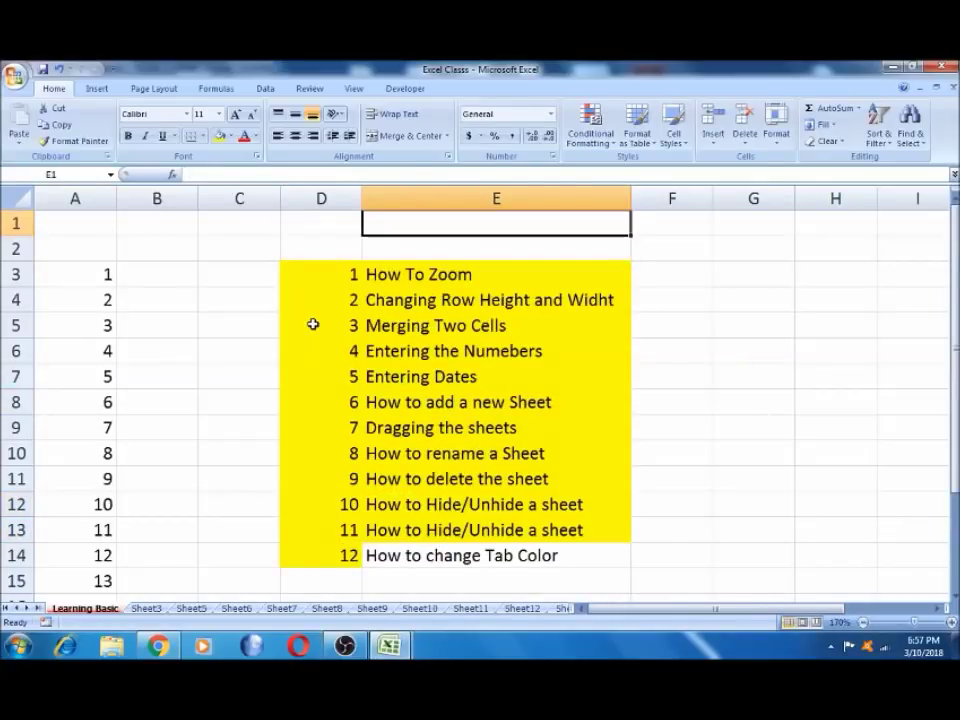